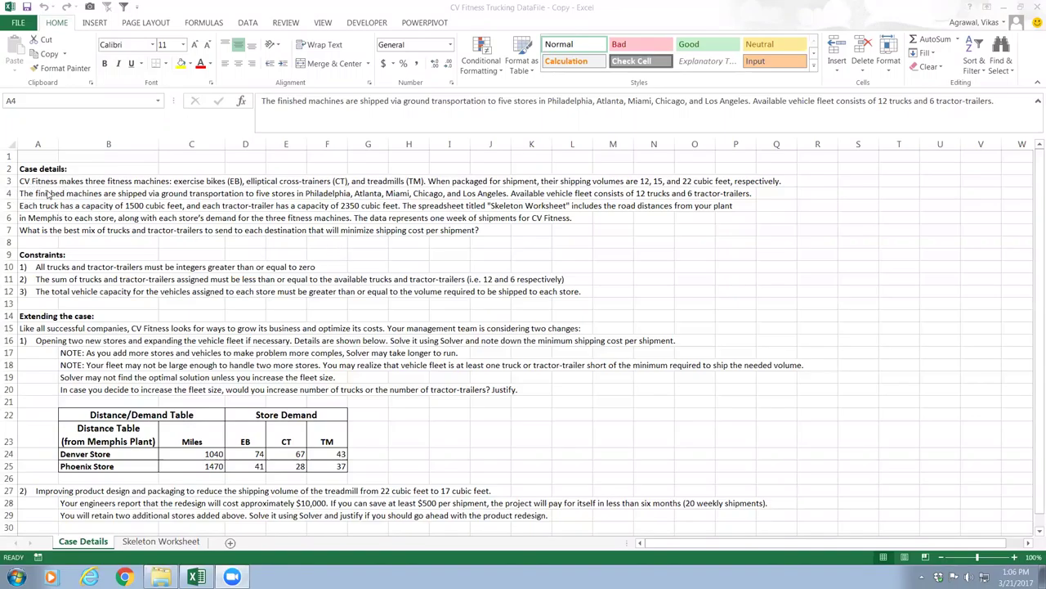
- Switch to the Skeleton Worksheet and review its constants, store data and empty Vehicle Loading columns
scroll(57, 195, "right", 3)
scroll(74, 197, "left", 3)
left_click(150, 544)
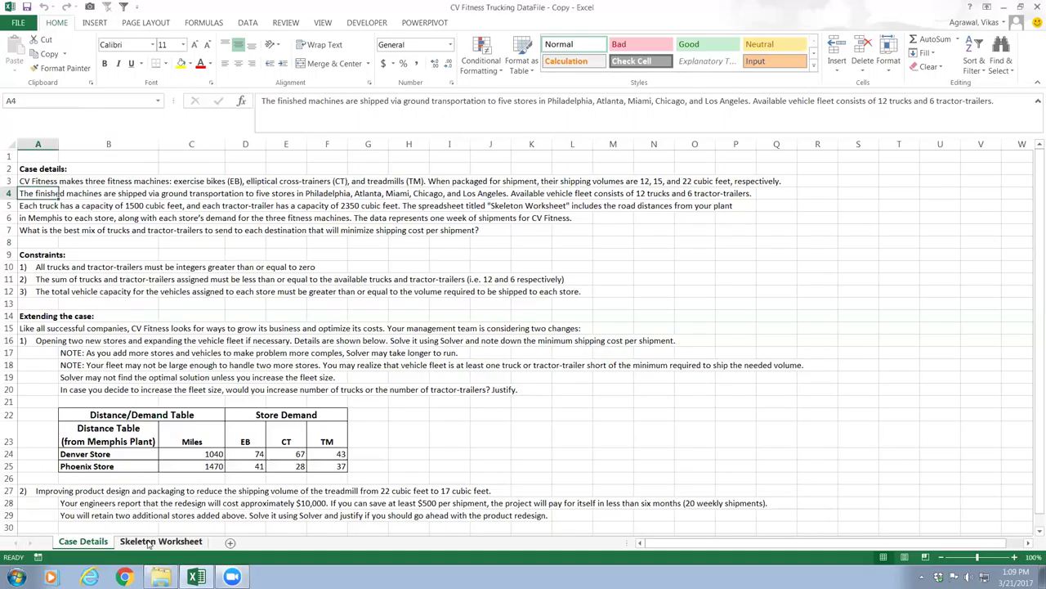
left_click(147, 543)
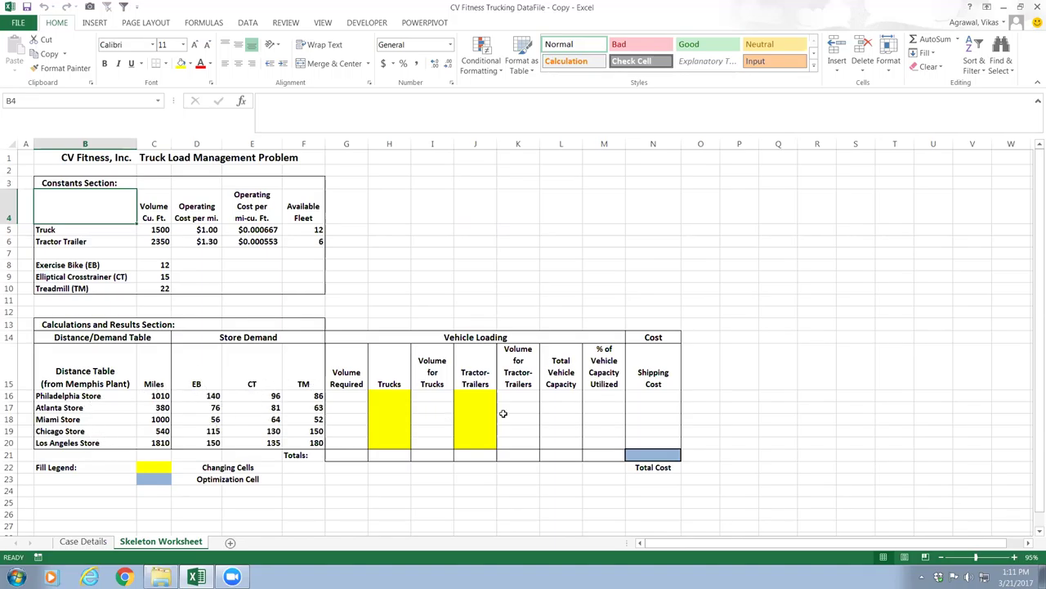
scroll(665, 456, "right", 3)
scroll(665, 455, "left", 3)
scroll(666, 455, "down", 1)
scroll(650, 443, "up", 1)
- Start G16's formula as Philadelphia's EB demand D16 times the absolute bike volume $C$8
left_click(348, 396)
scroll(348, 397, "right", 4)
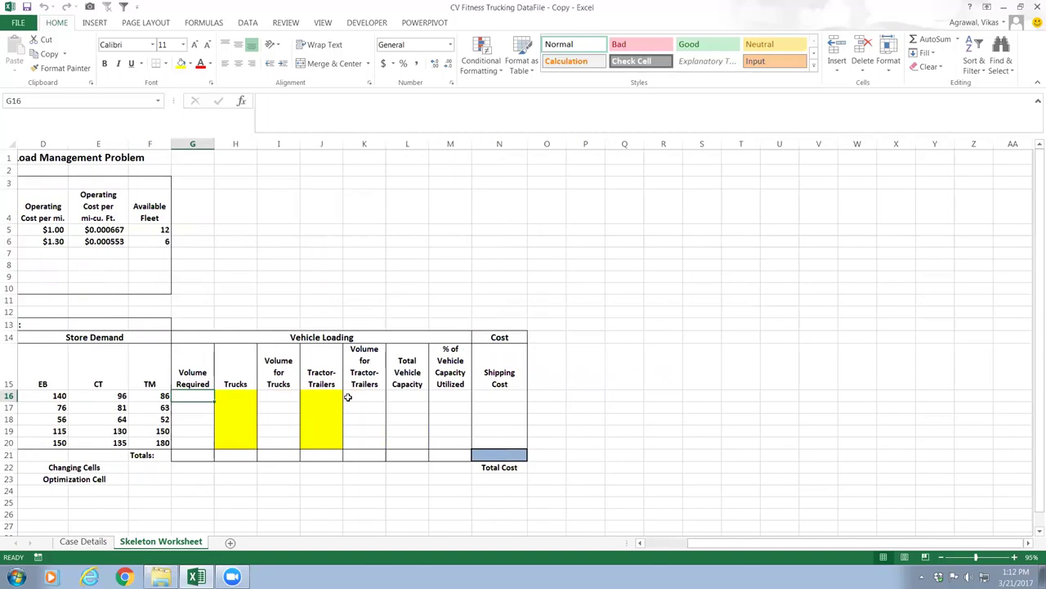
scroll(355, 397, "left", 4)
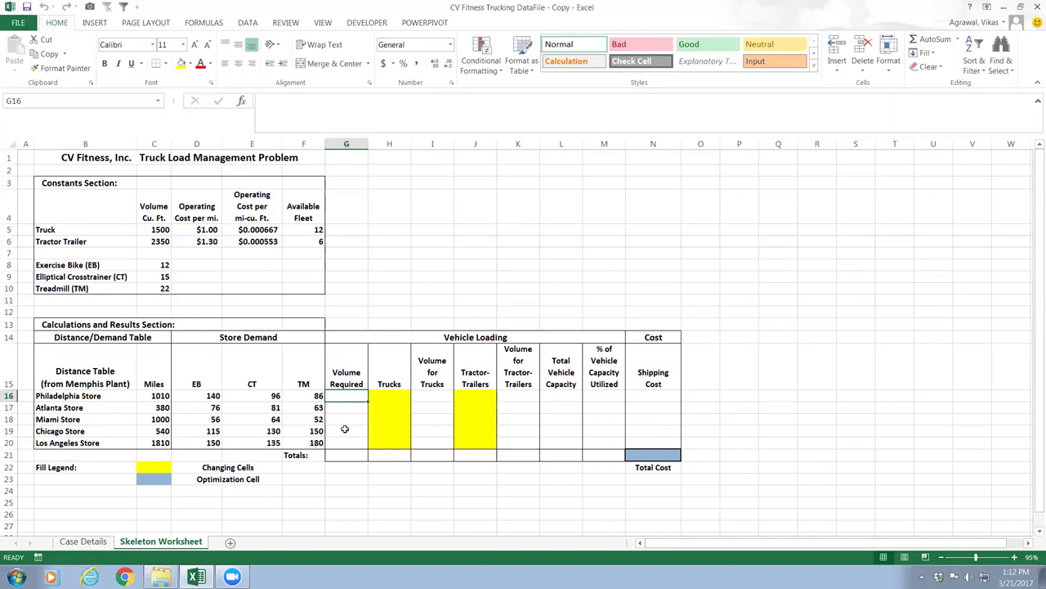
type("=")
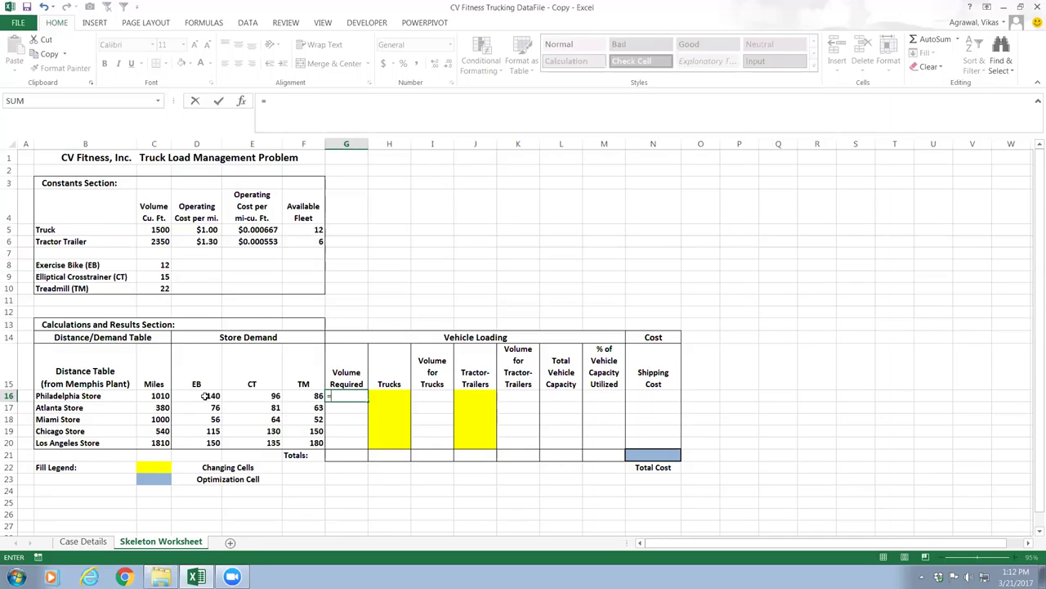
left_click(210, 396)
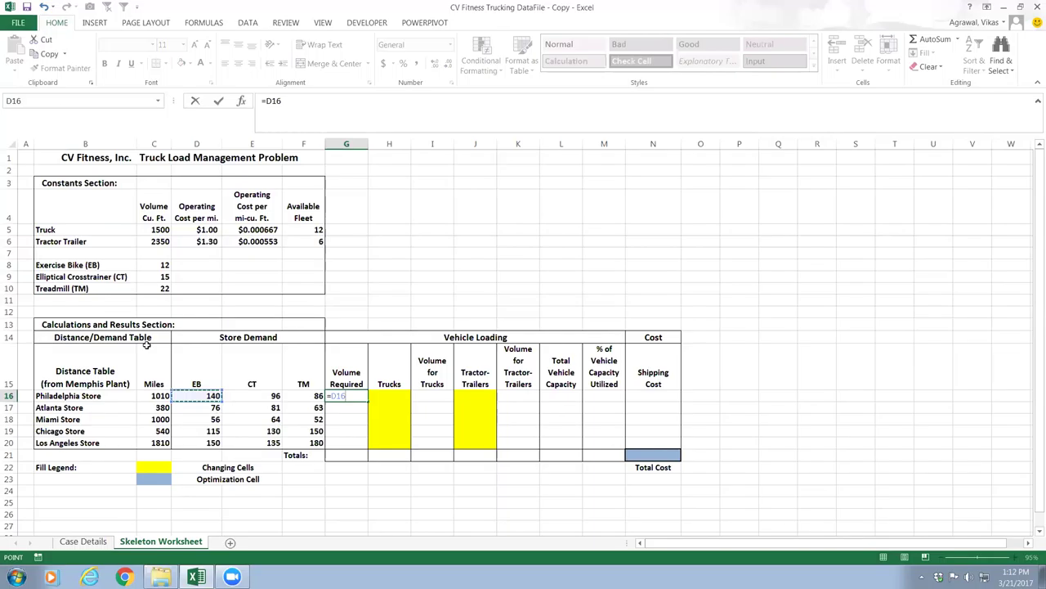
type("*")
left_click(154, 265)
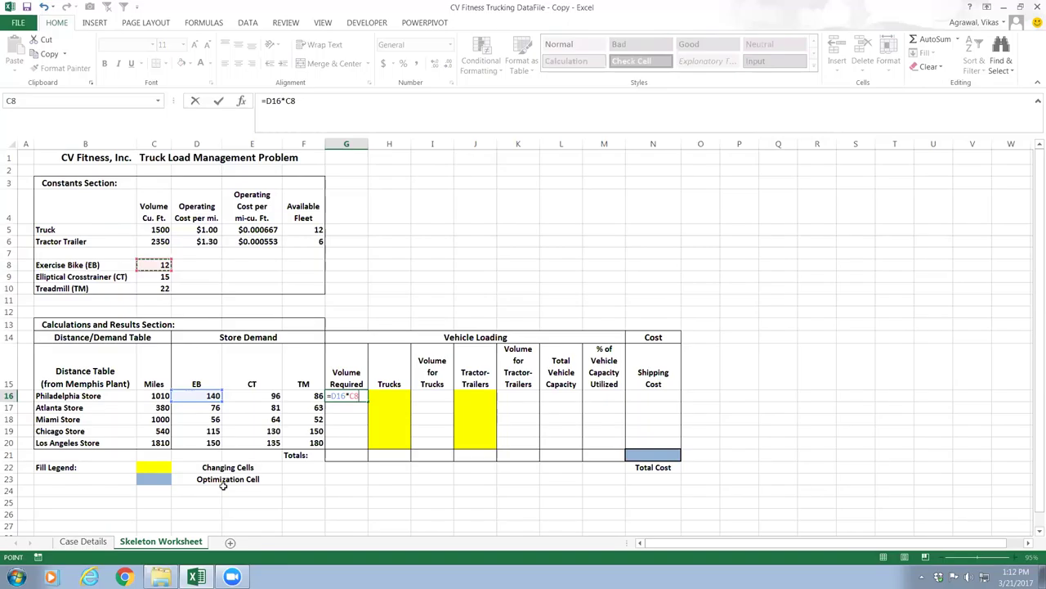
key("F4")
- Add the CT and TM demand terms times $C$9 and $C$10, giving 5012
type("+")
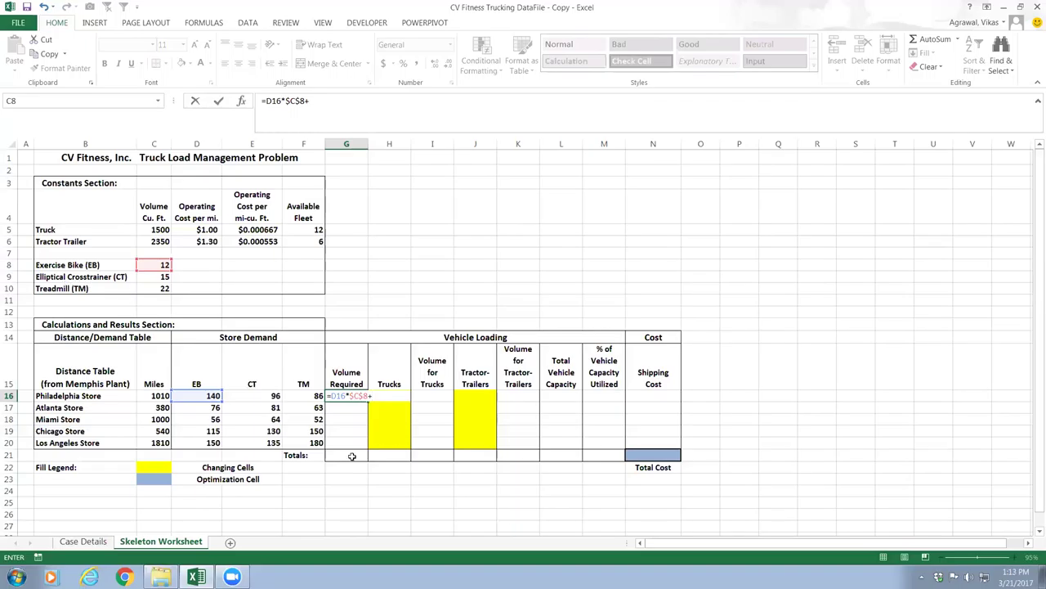
left_click(265, 398)
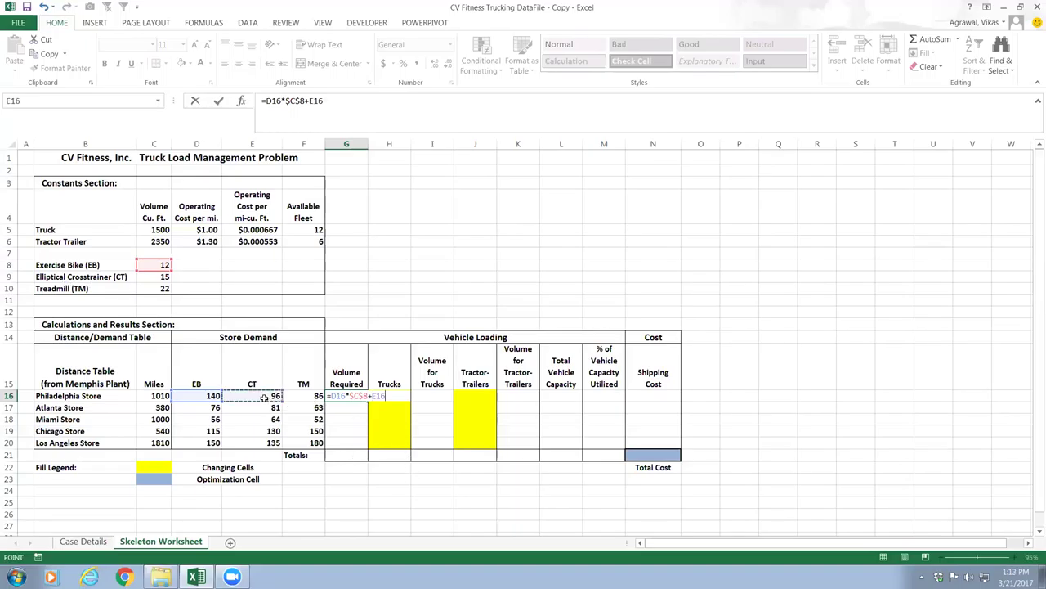
type("*")
left_click(152, 277)
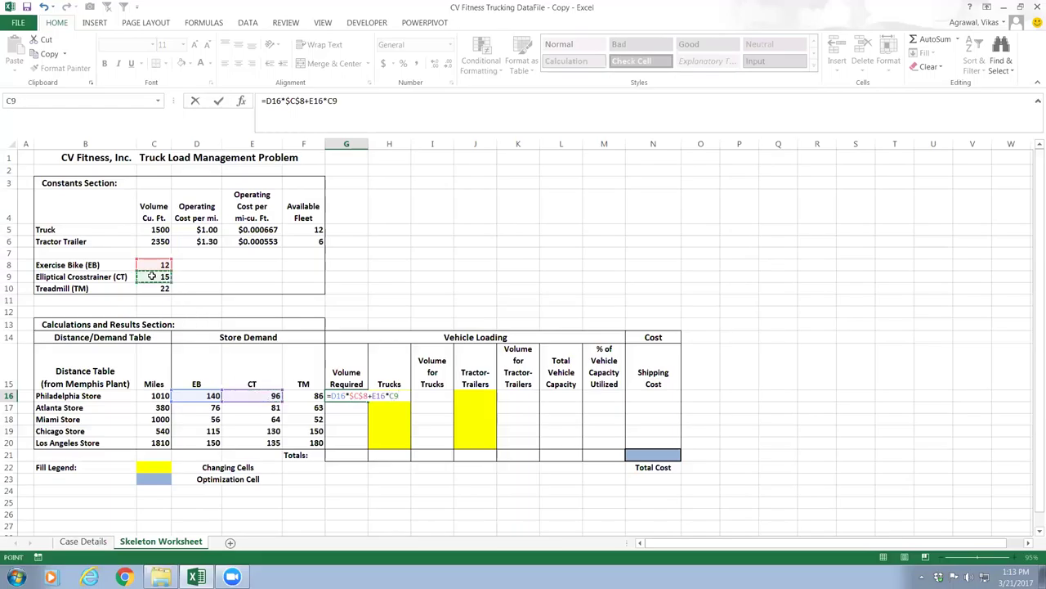
key("F4")
type("+")
left_click(305, 396)
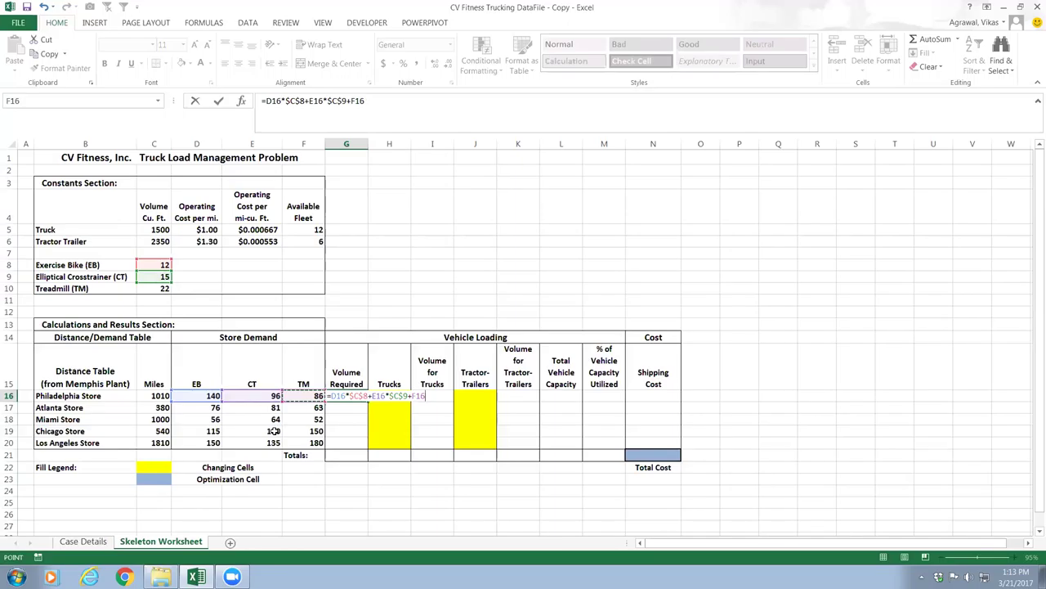
type("*")
left_click(164, 287)
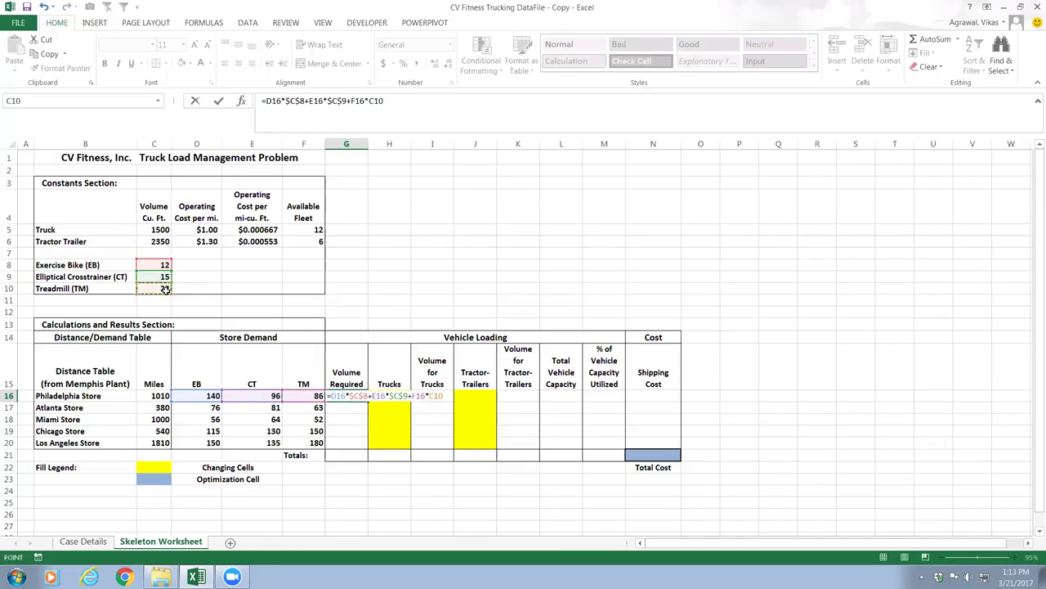
key("F4")
key("Return")
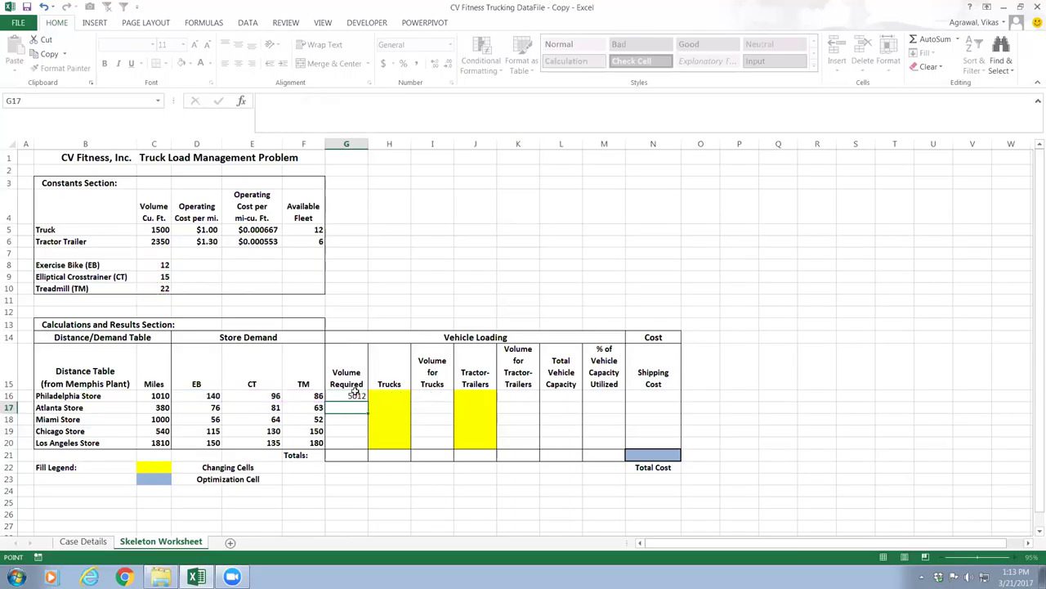
- Copy G16's Volume Required formula down to G20 and check the Los Angeles formula
left_click(353, 391)
left_click_drag(369, 401, 357, 443)
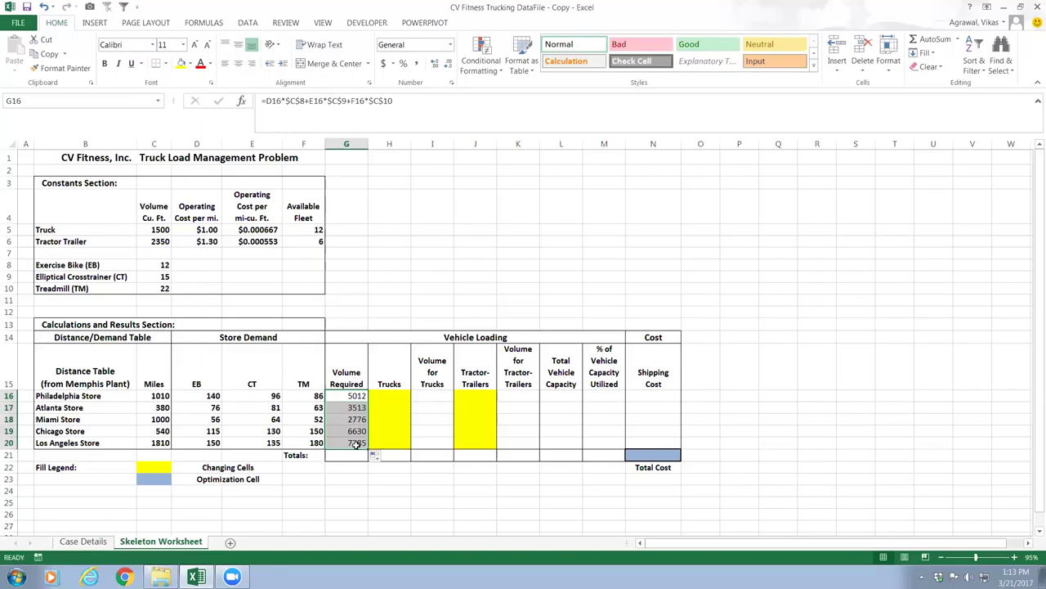
left_click(350, 444)
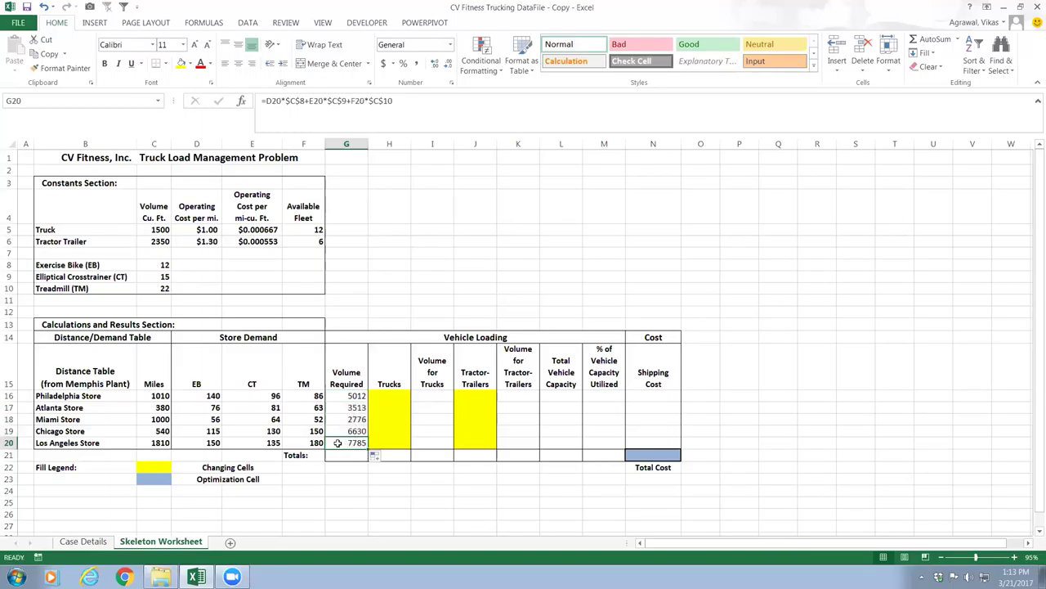
double_click(338, 442)
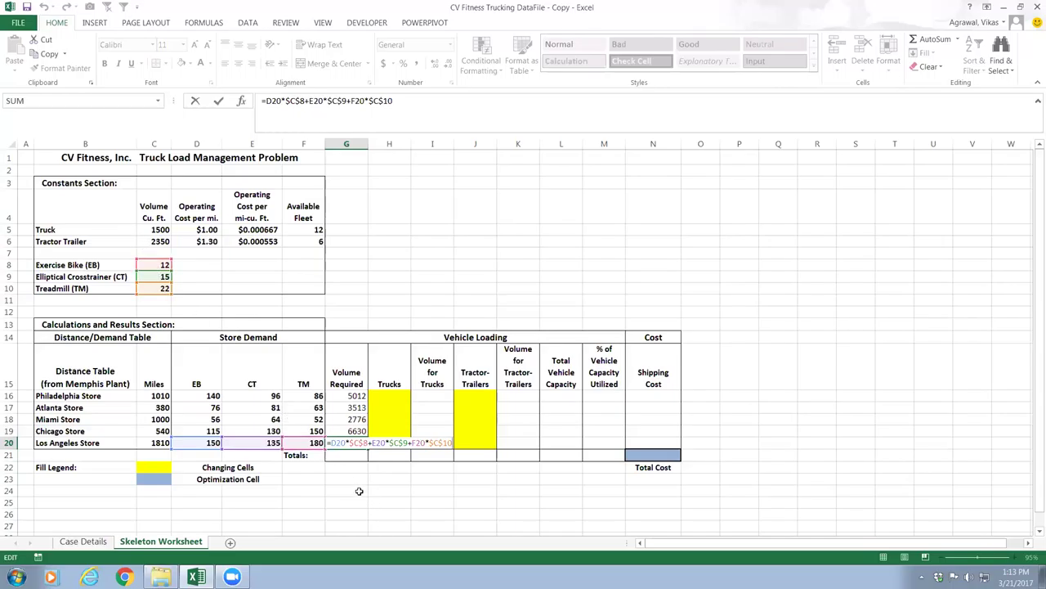
key("Return")
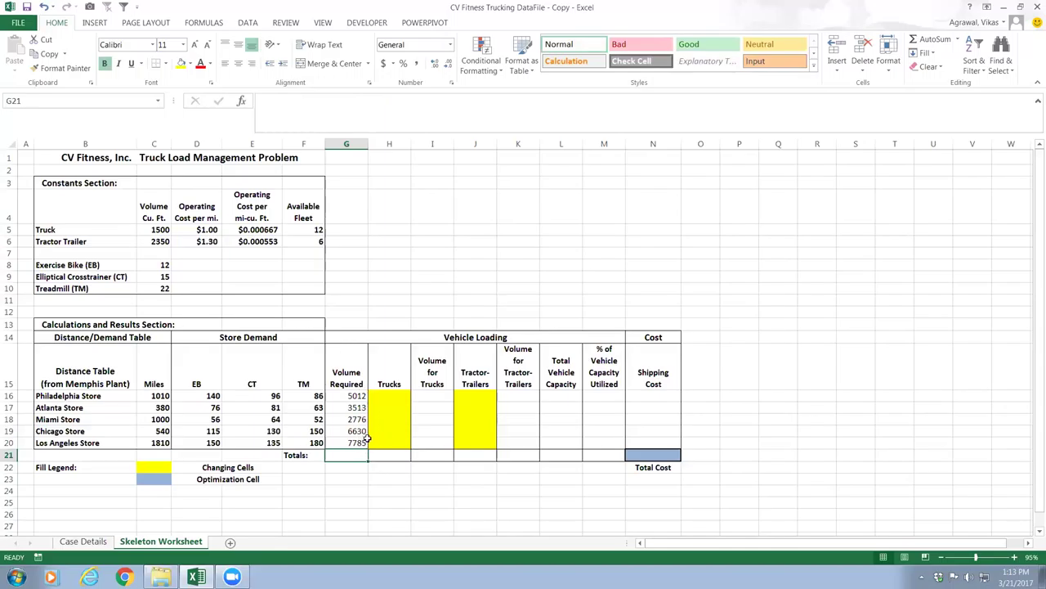
- Enter a starting Trucks count of 1 for all five stores in H16:H20
left_click(391, 396)
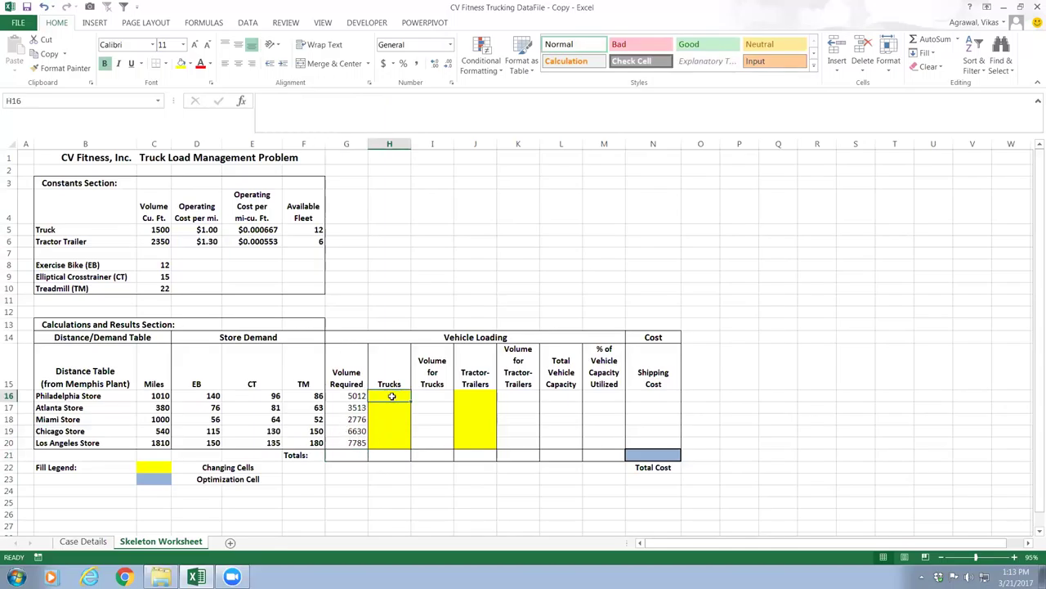
type("1")
key("Return")
type("1")
key("Return")
type("1")
key("Return")
type("1")
key("Return")
type("1")
key("Return")
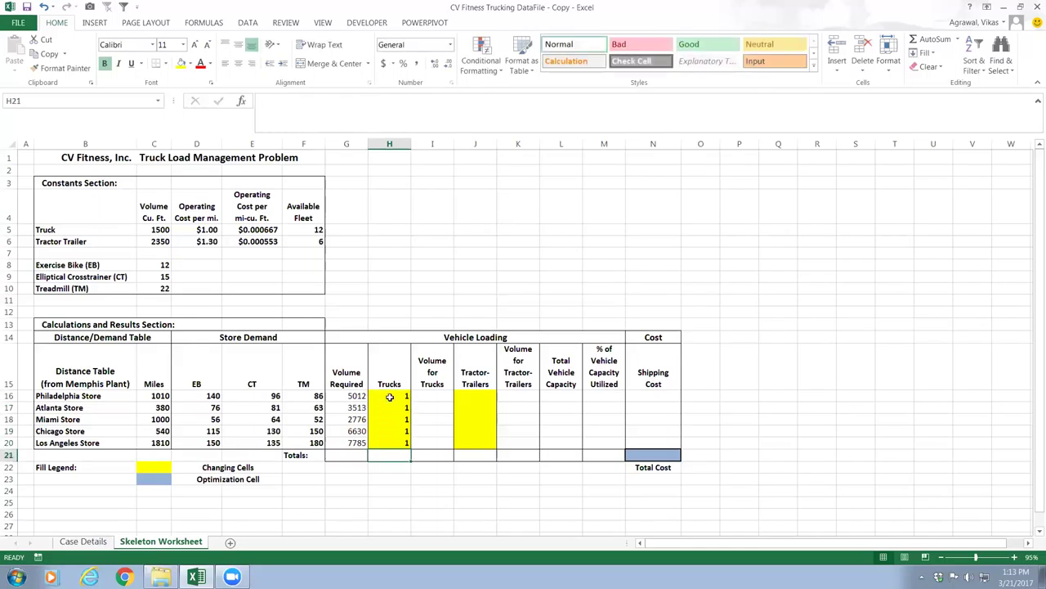
- Enter a starting Tractor-Trailers count of 1 for all five stores in J16:J20
left_click(482, 396)
type("1")
key("Return")
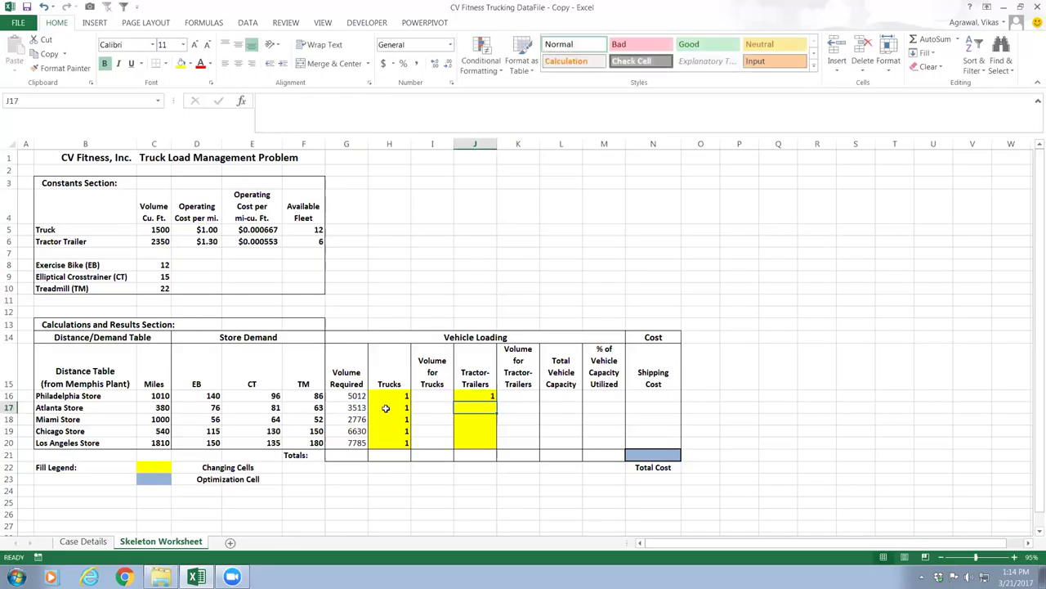
type("1")
key("Return")
type("1")
key("Return")
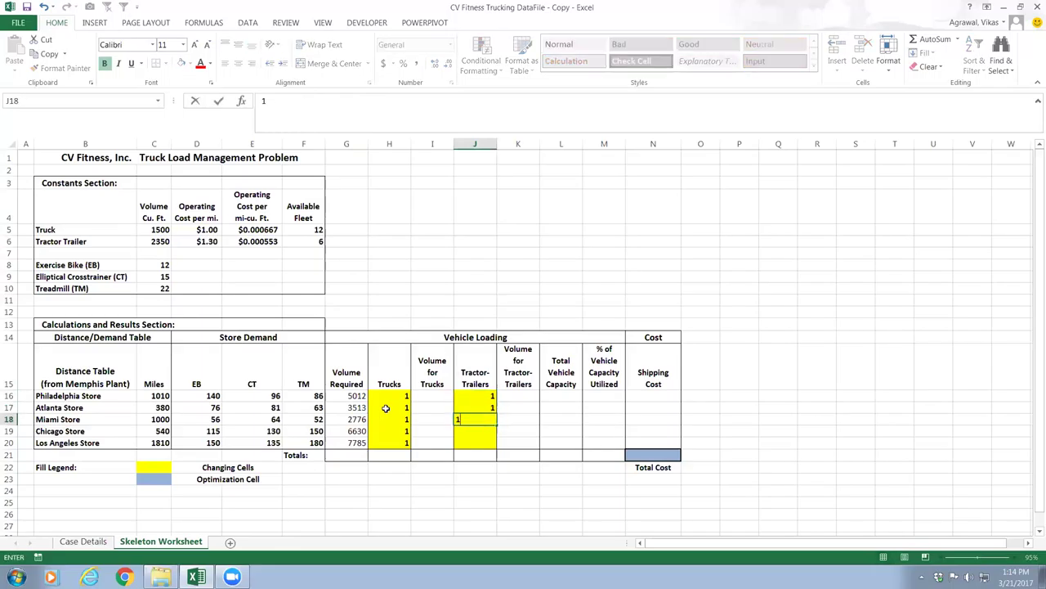
type("1")
key("Return")
type("1")
key("Return")
left_click(432, 397)
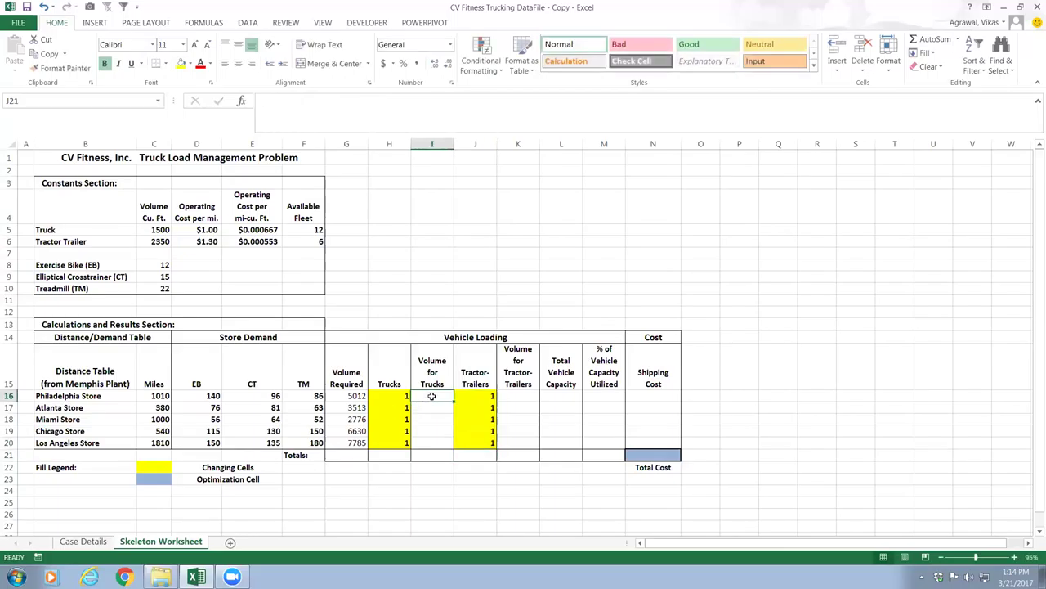
- Enter =H16*$C$5 in I16 and fill it down to I20, each showing 1500
type("=")
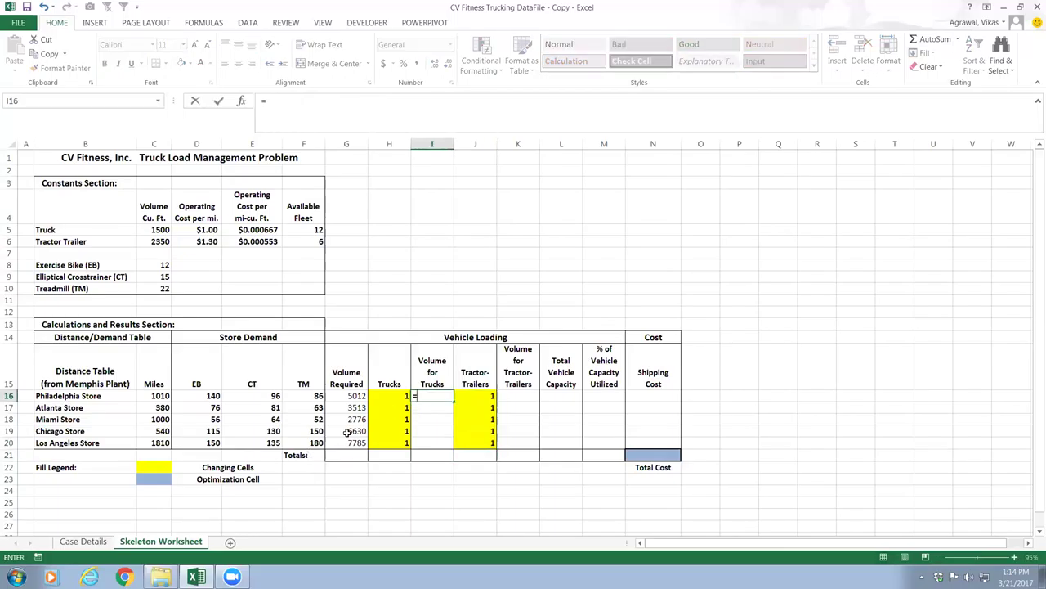
left_click(383, 397)
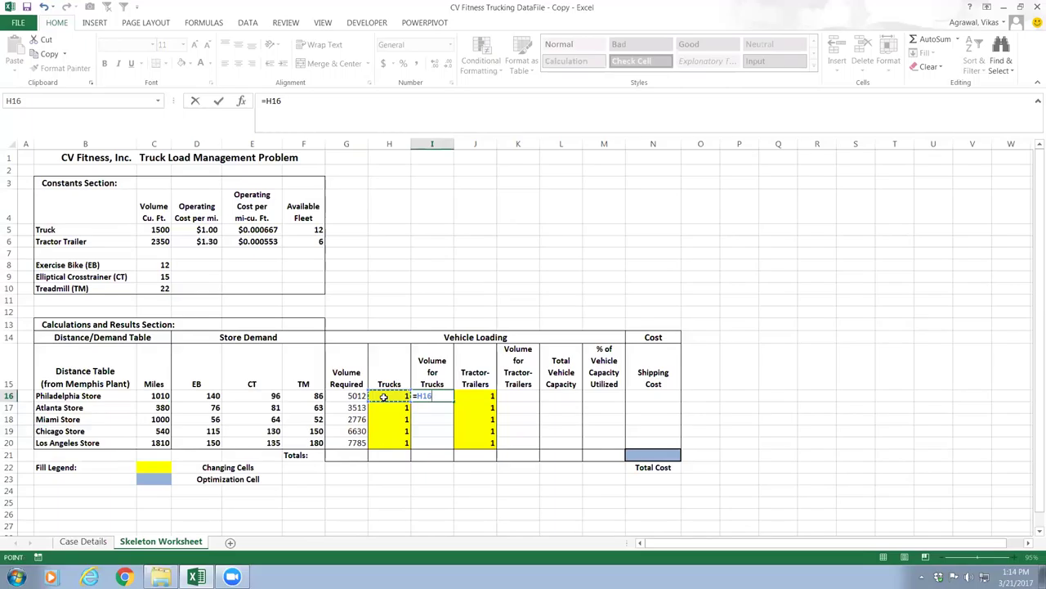
type("*")
left_click(150, 231)
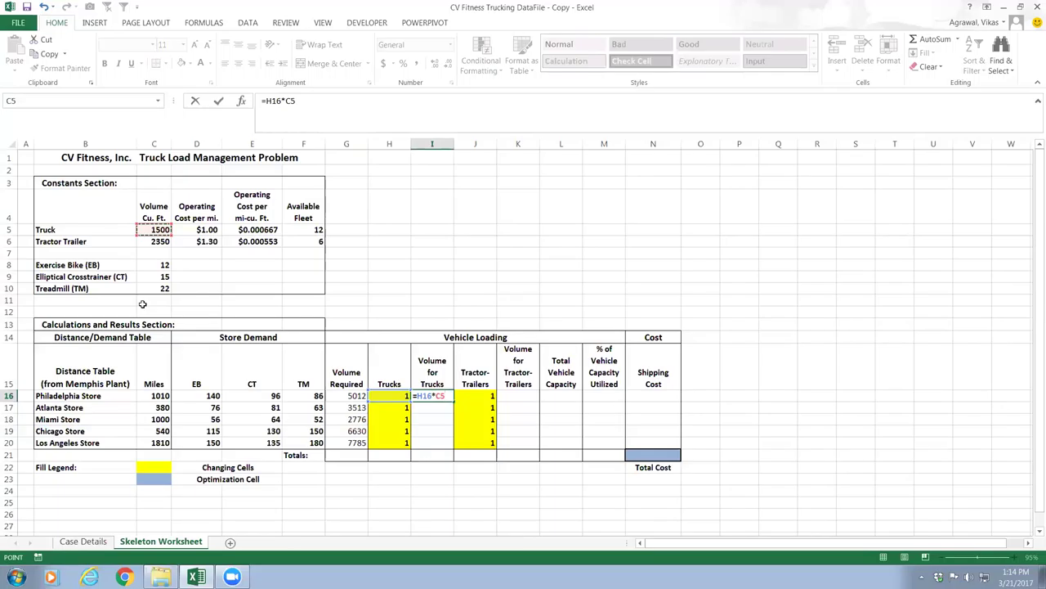
key("F4")
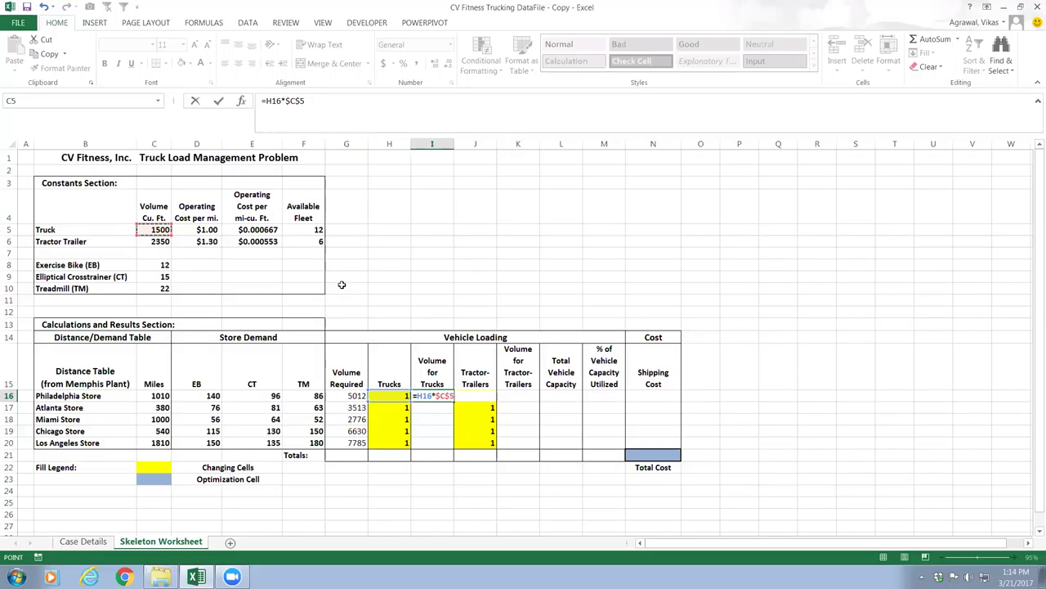
key("Return")
left_click(426, 395)
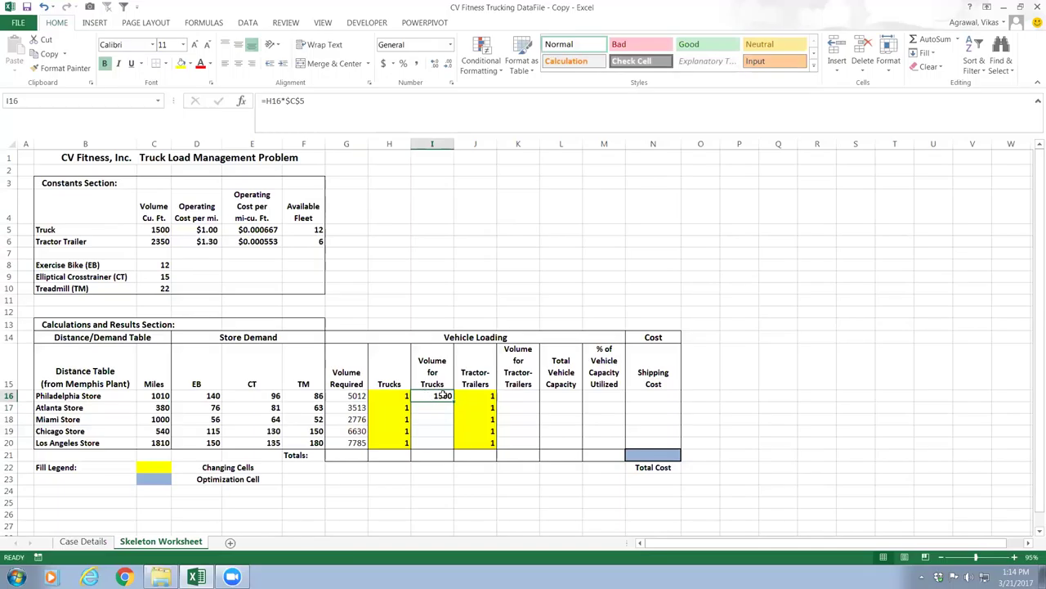
left_click_drag(456, 400, 456, 442)
left_click(518, 397)
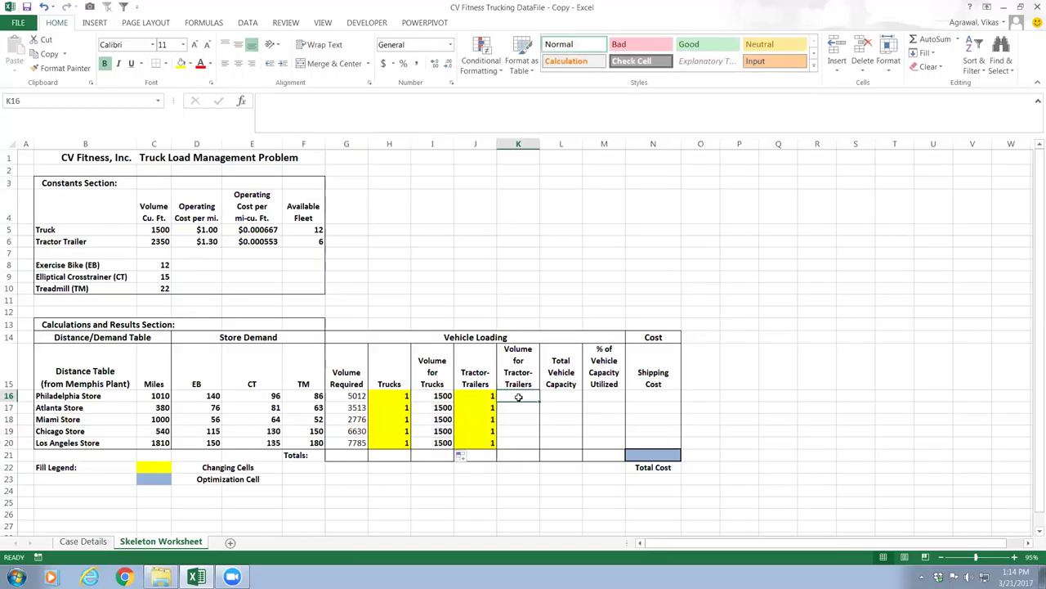
- Enter =J16*$C$6 in K16 and fill it down to K20, each showing 2350
type("=")
left_click(483, 398)
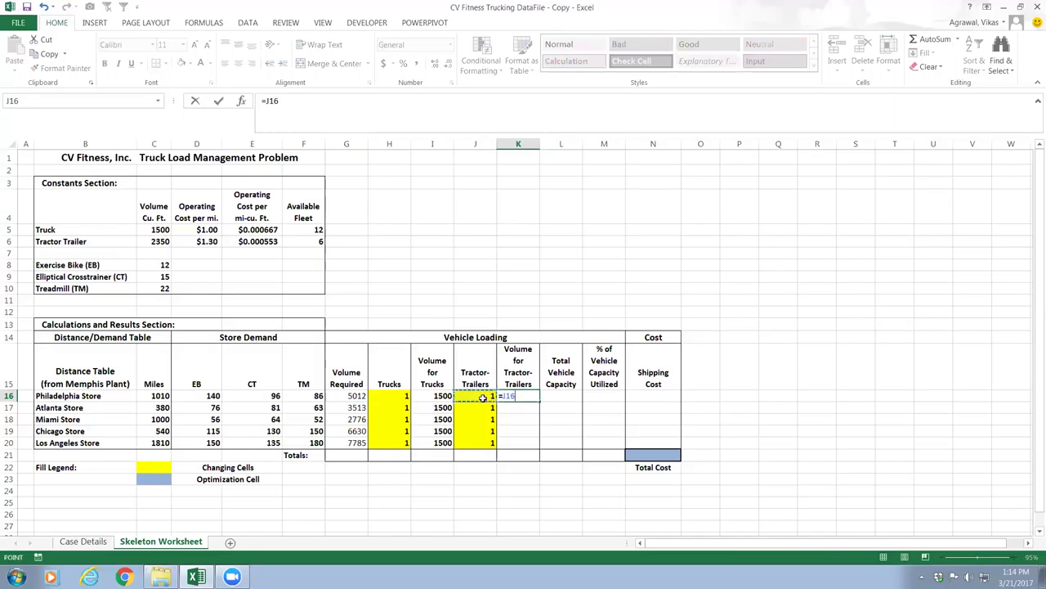
type("*")
left_click(145, 243)
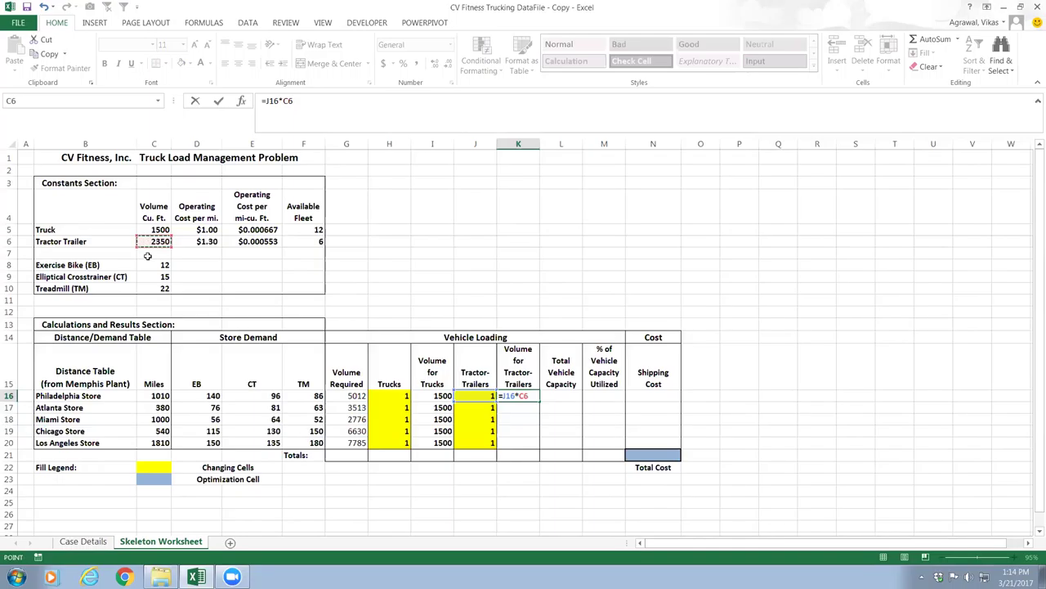
scroll(144, 278, "right", 1)
scroll(144, 292, "left", 1)
key("F4")
key("Return")
left_click(527, 396)
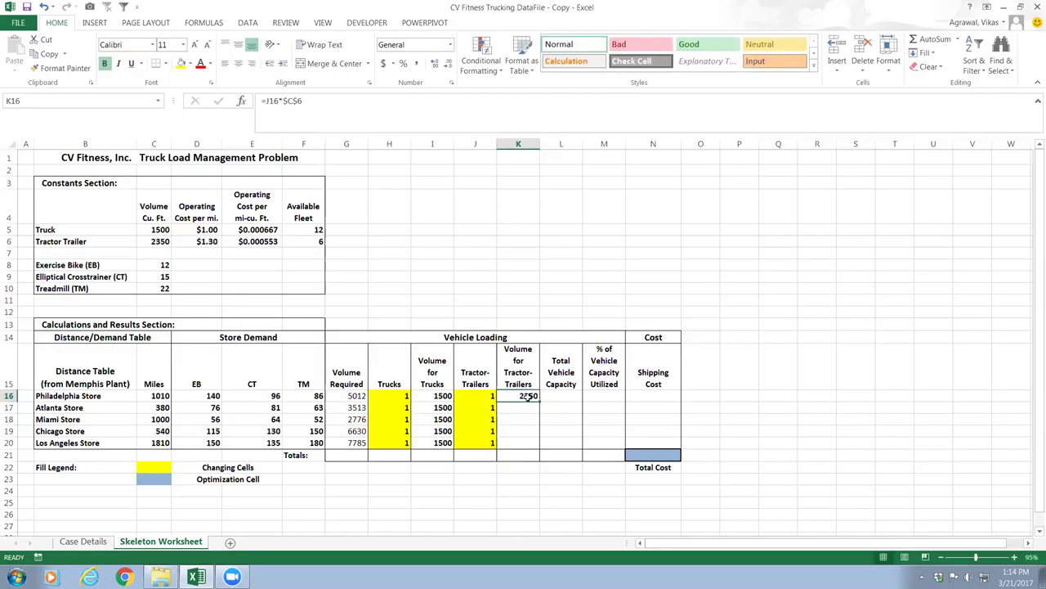
left_click_drag(539, 401, 539, 448)
left_click(384, 456)
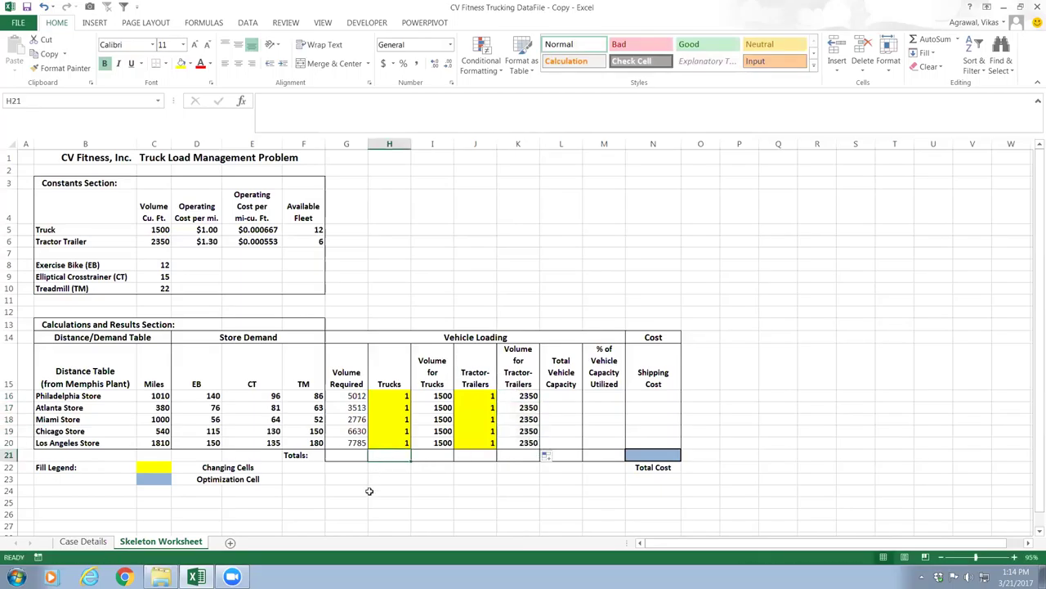
type("=")
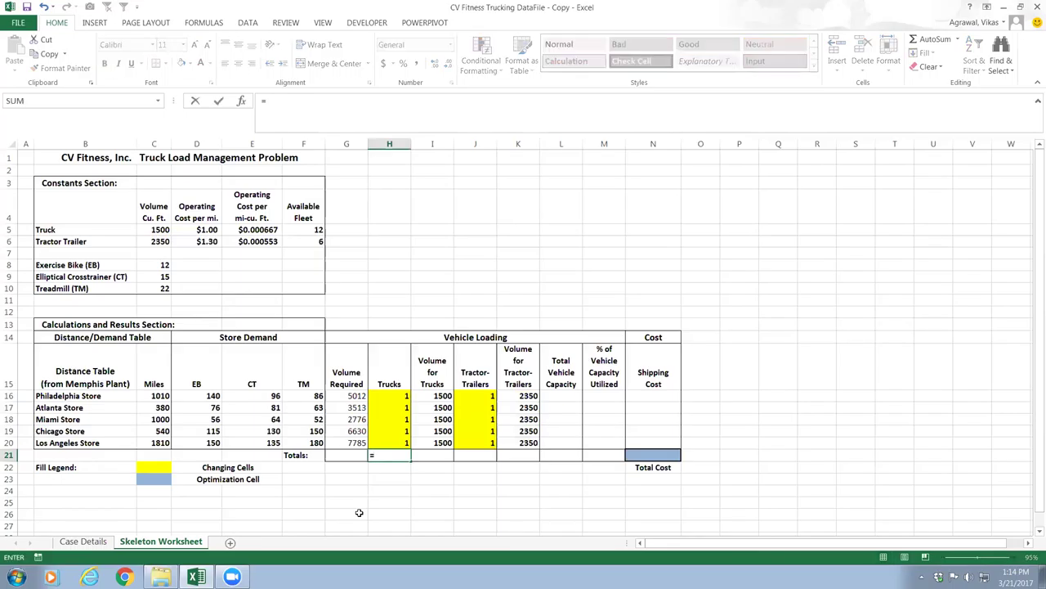
type("sum(")
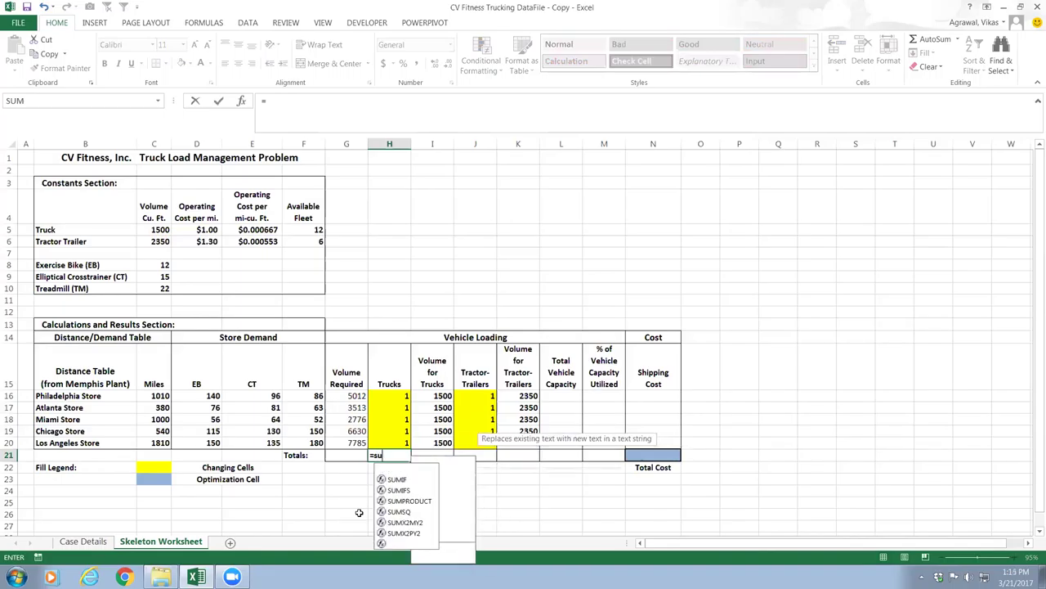
- Total the Trucks column in H21 as =SUM(H16:H20), giving 5
key("Up")
key("shift+Up")
key("shift+Up")
key("shift+Up")
key("shift+Up")
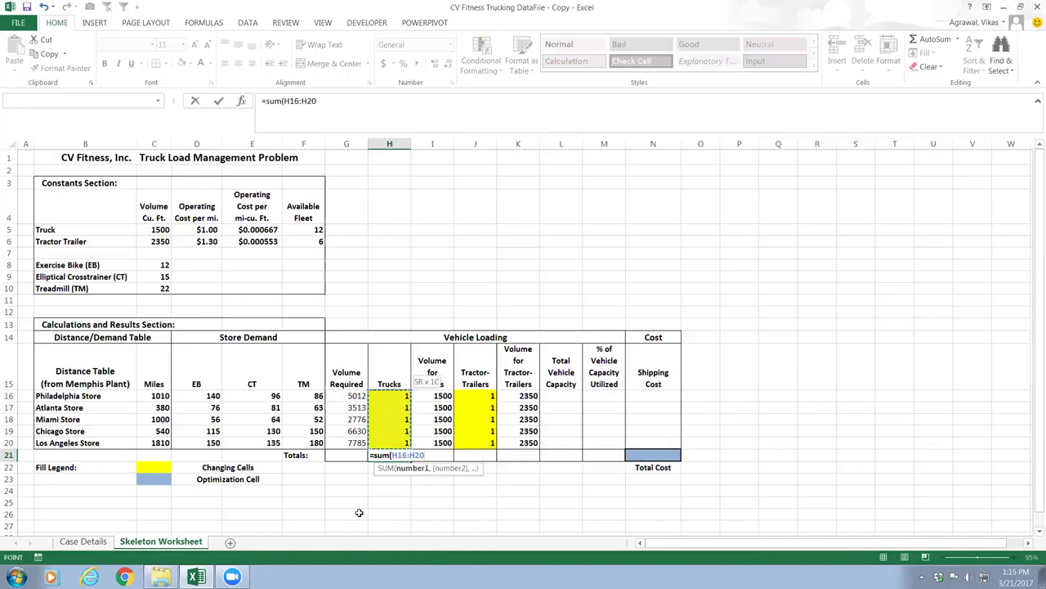
type(")")
key("Return")
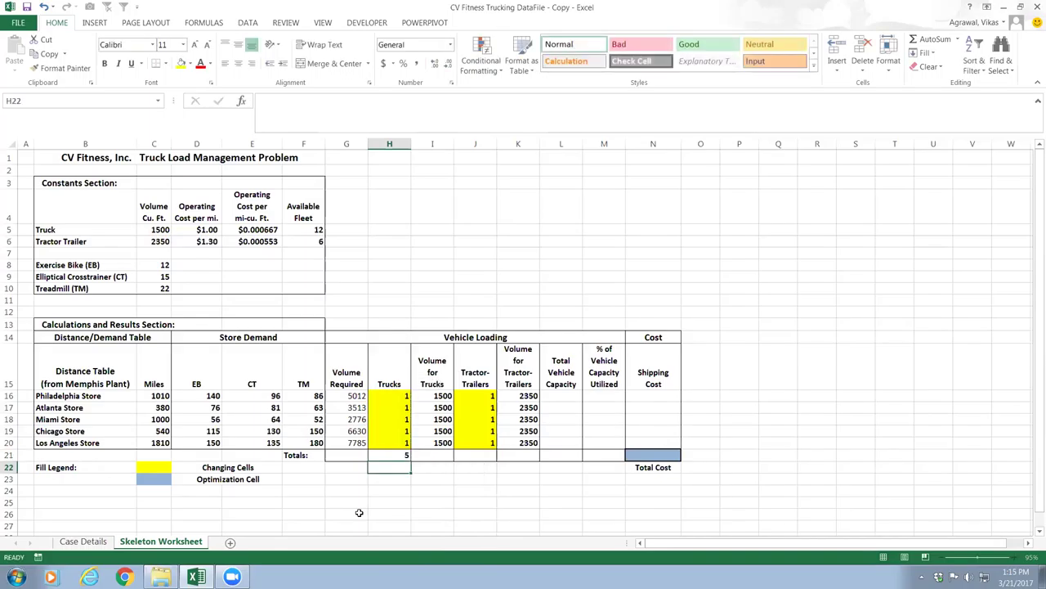
- Begin the Tractor-Trailers total in J21 with =SUM( over J16:J20
left_click(475, 451)
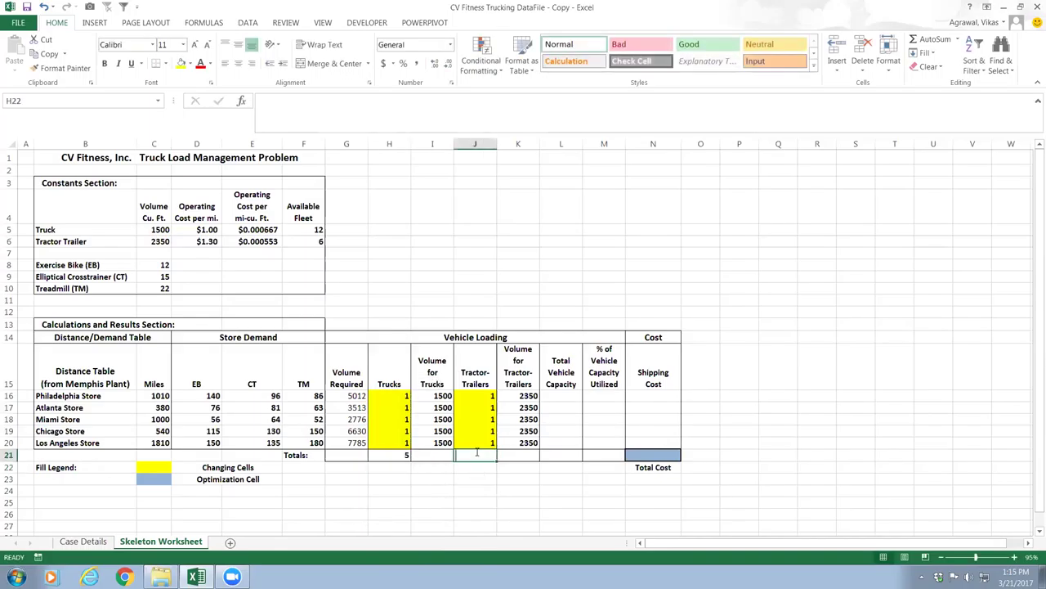
type("=sum")
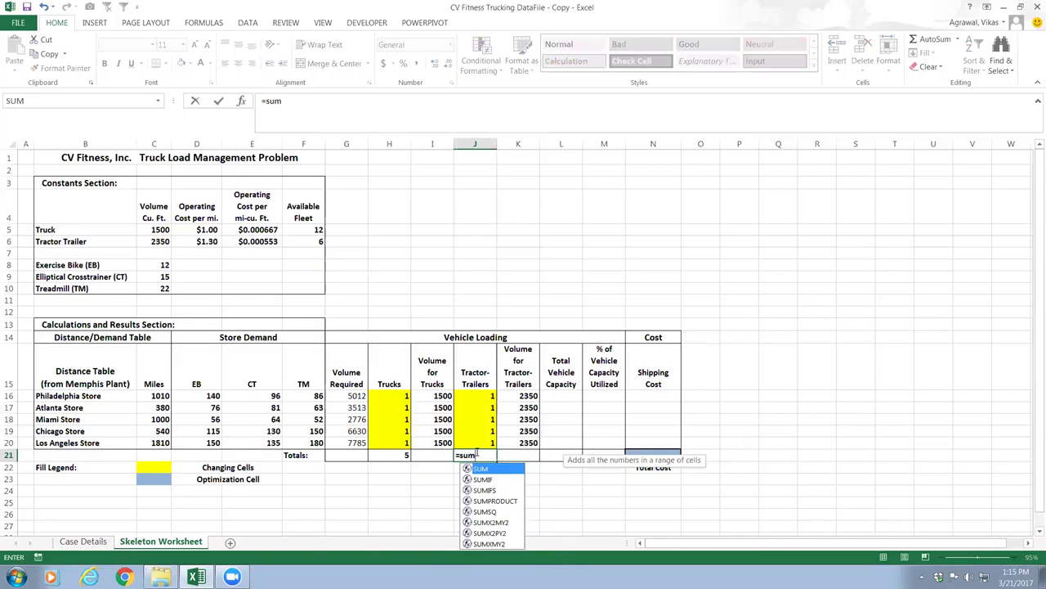
type("(")
left_click_drag(483, 443, 487, 395)
- Finish the Tractor-Trailers total of 5, then fill =I16+K16 down L16:L20, each 3850
key("Return")
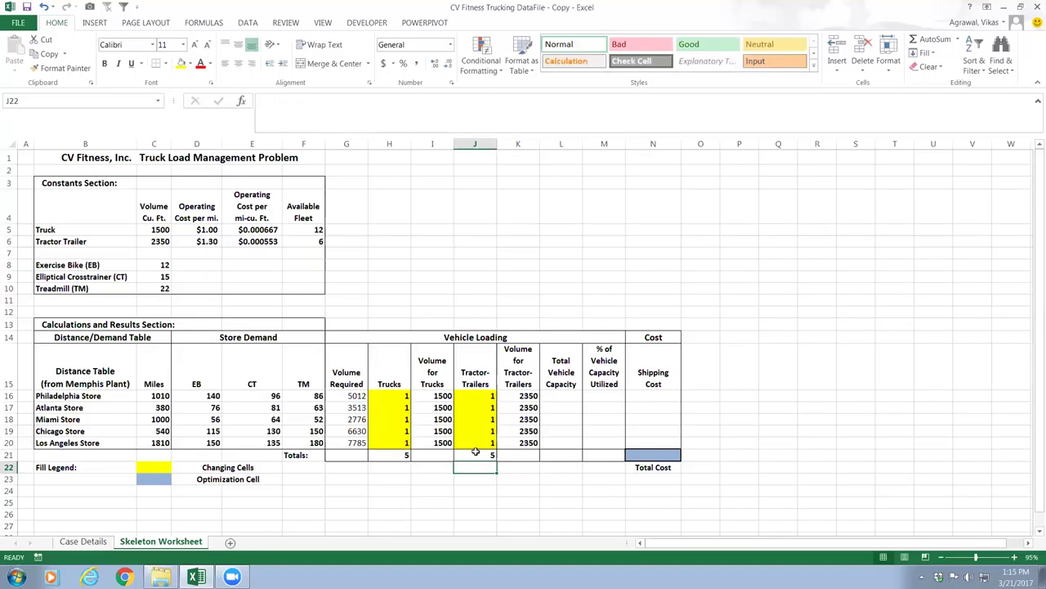
left_click(556, 396)
type("=")
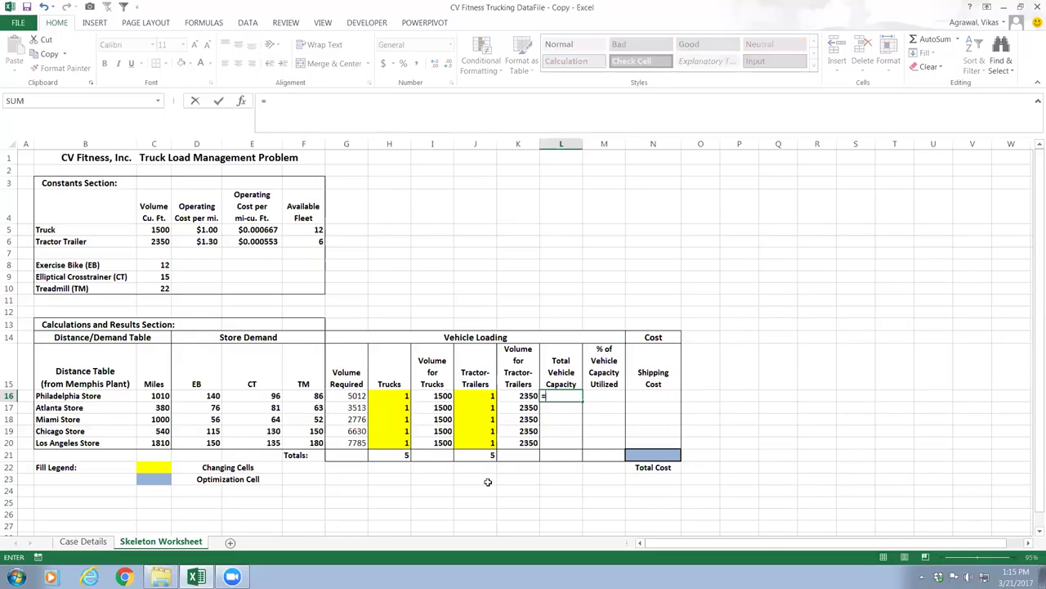
left_click(433, 396)
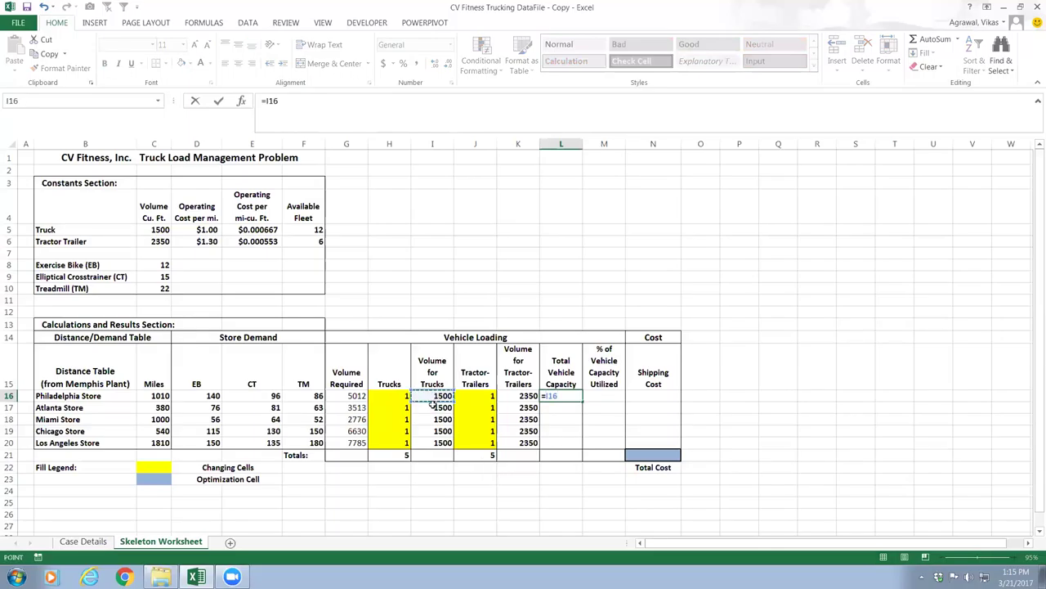
type("+")
left_click(512, 399)
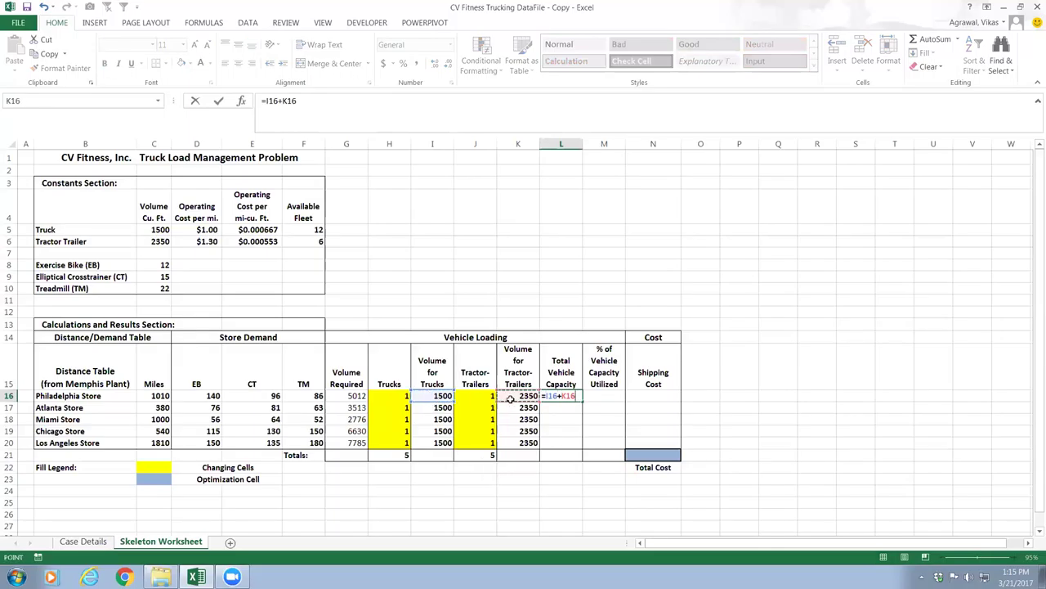
key("Return")
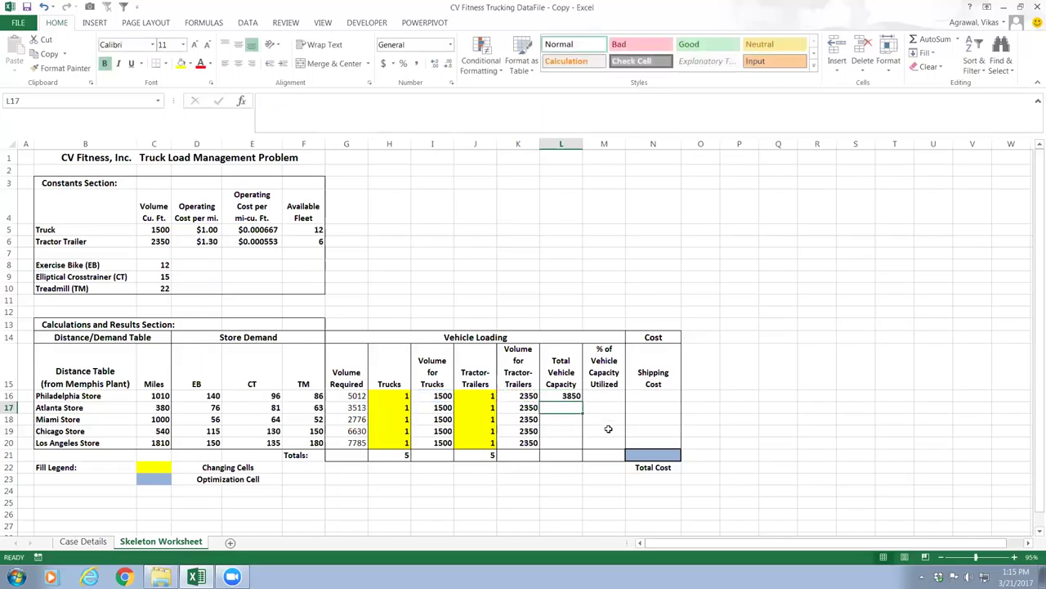
left_click(573, 398)
left_click_drag(582, 402, 581, 445)
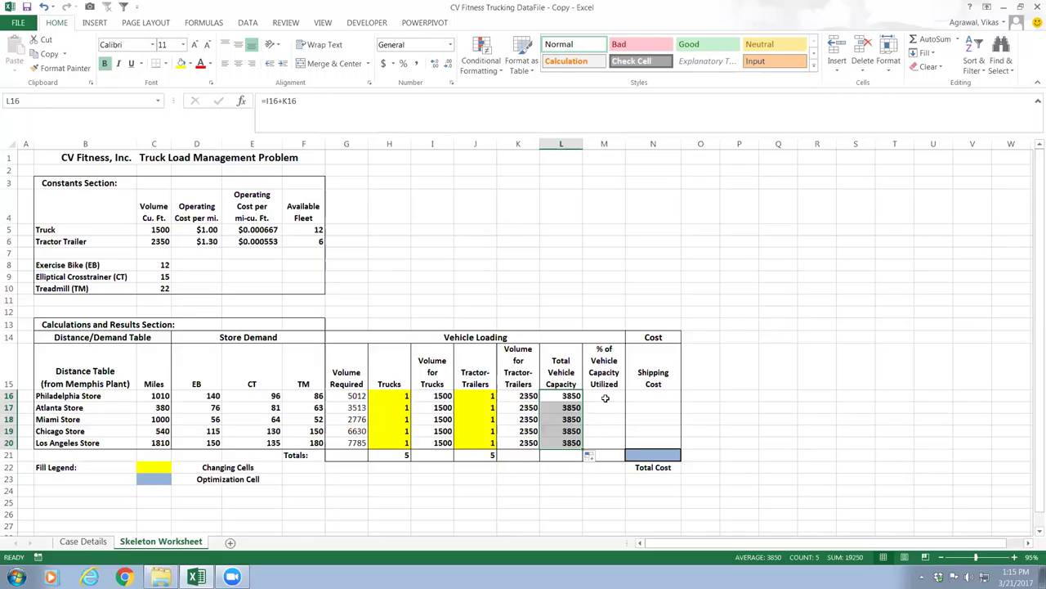
left_click(605, 398)
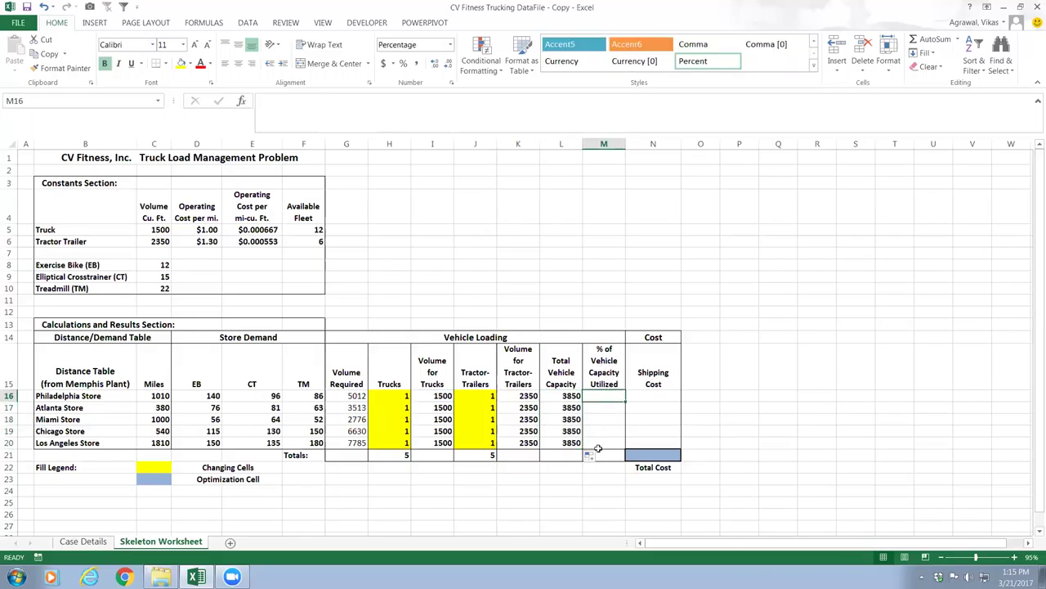
- Enter =G16/L16 in M16, showing 130% capacity utilized for Philadelphia
type("=")
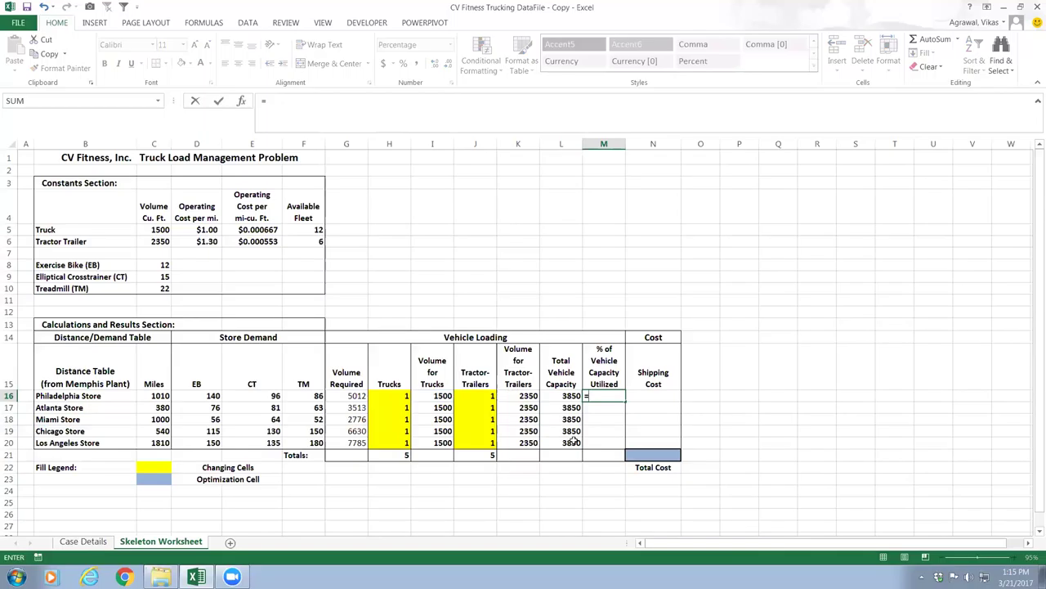
left_click(354, 396)
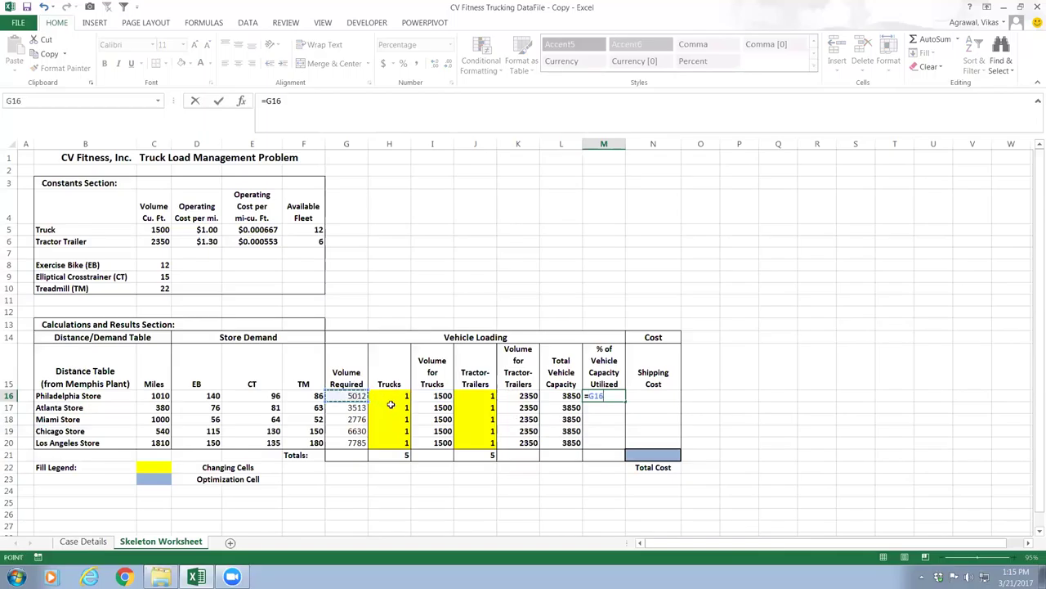
type("/")
left_click(559, 395)
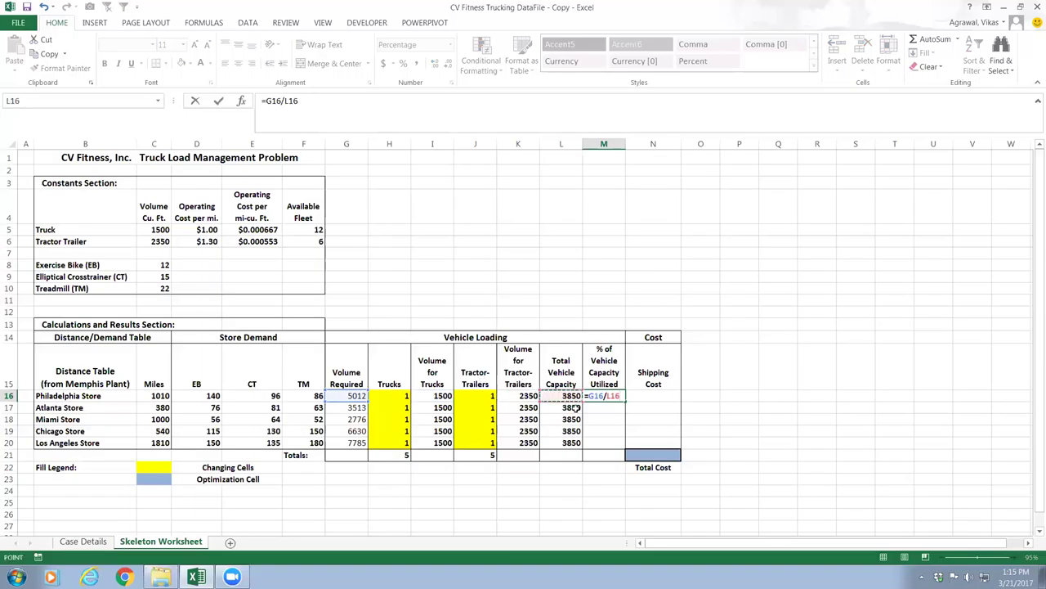
key("Return")
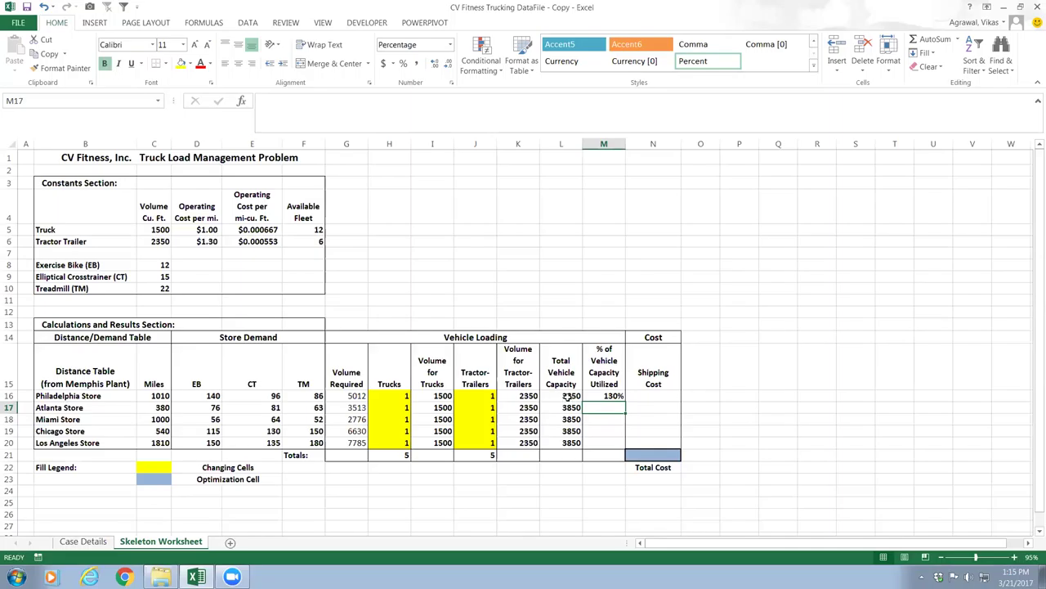
left_click(641, 396)
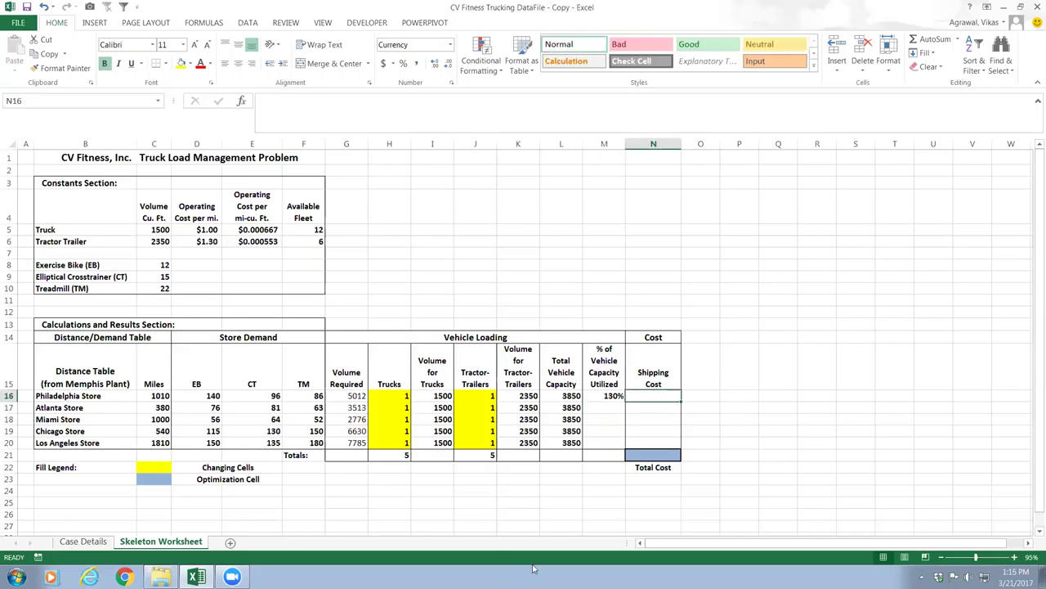
- Build N16's shipping cost from truck and tractor-trailer counts, miles and absolute per-mile costs
type("=")
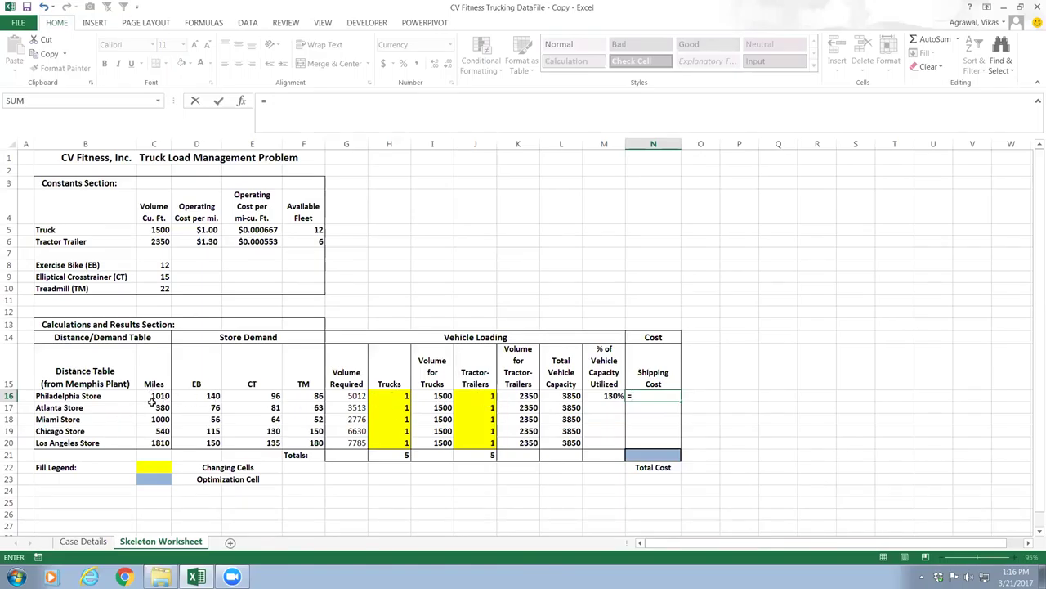
left_click(394, 397)
type("*")
left_click(155, 400)
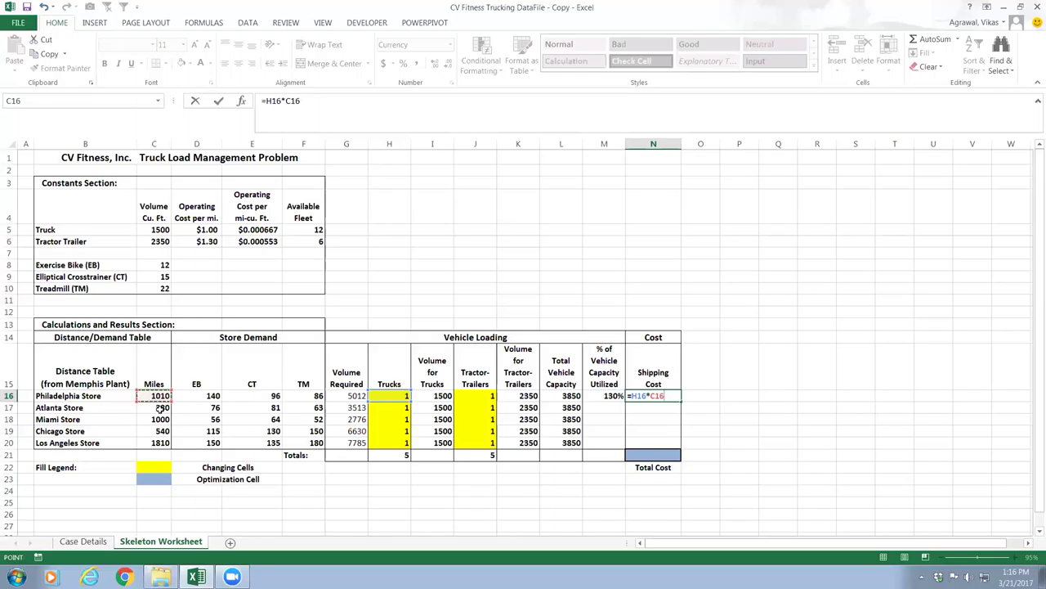
type("*")
left_click(196, 230)
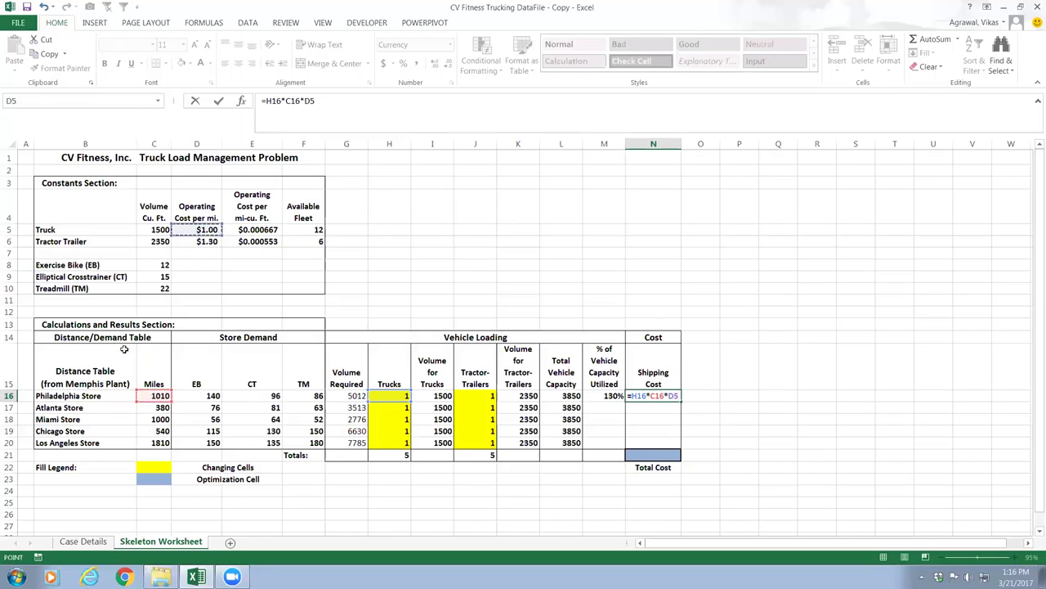
key("F4")
left_click(479, 396)
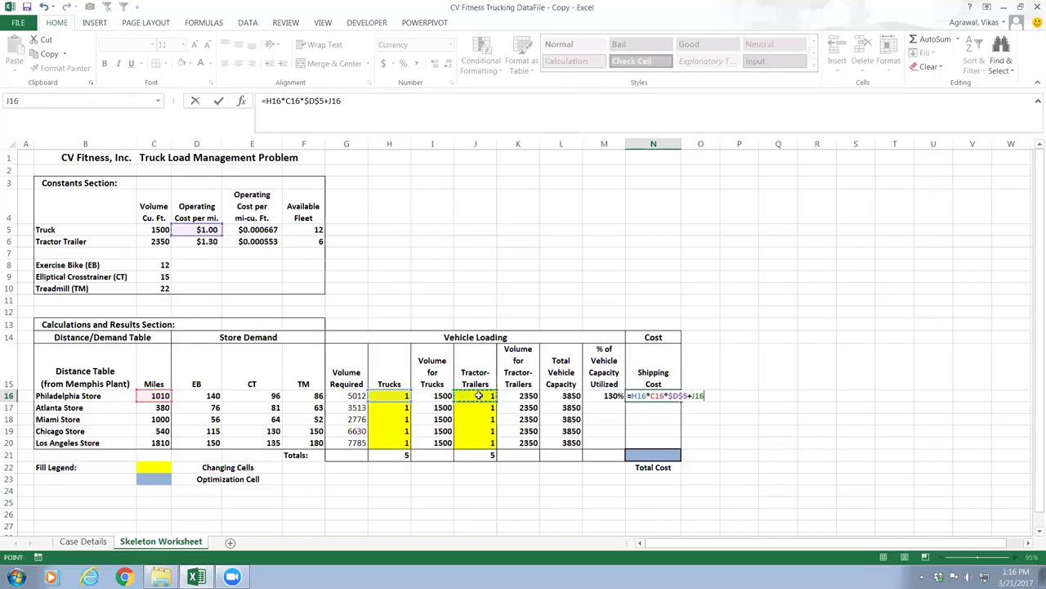
type("*")
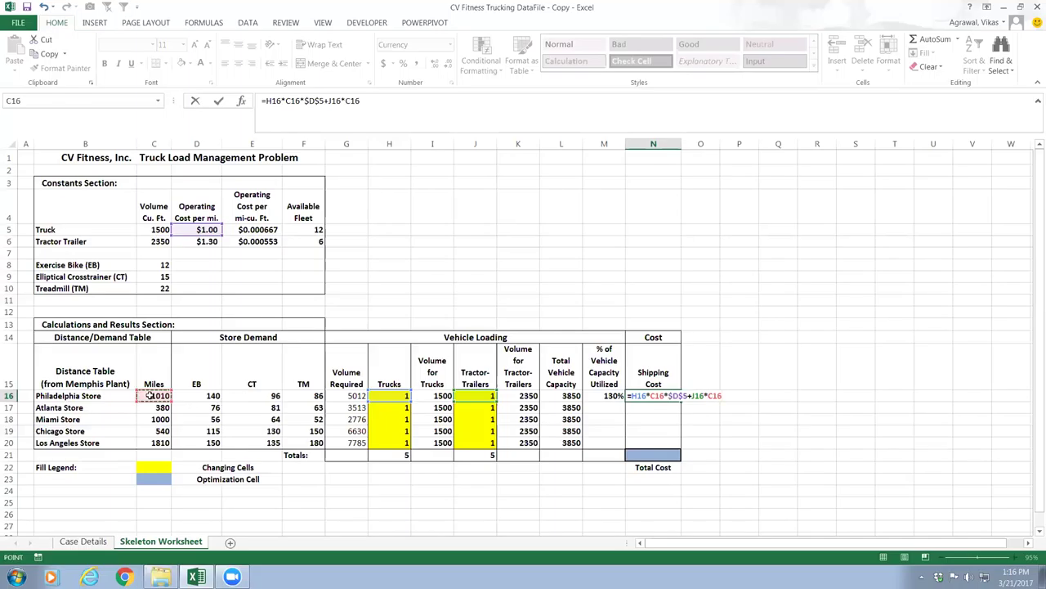
type("*")
left_click(188, 242)
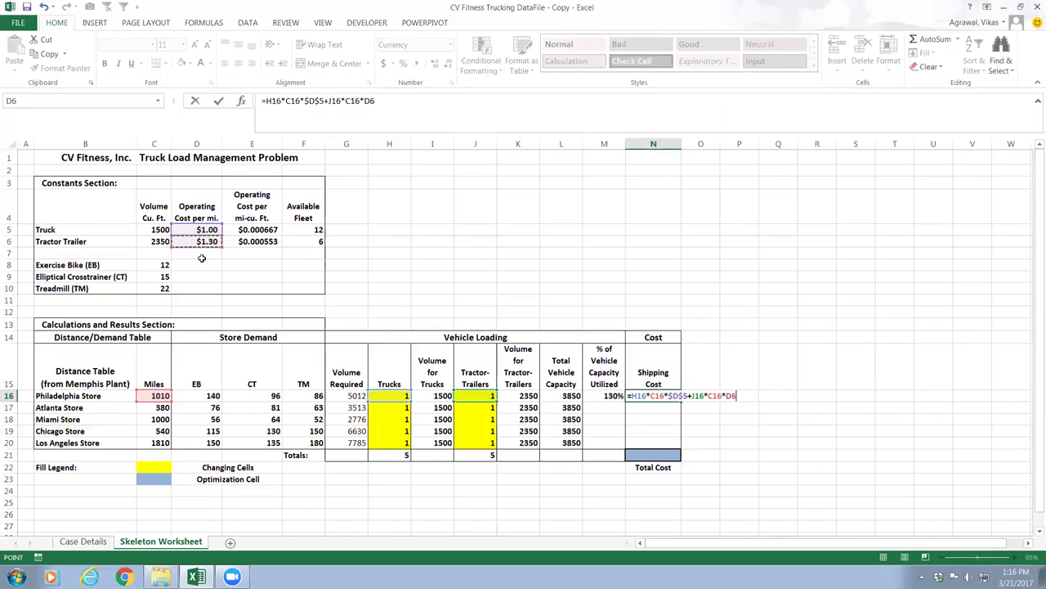
key("F4")
key("Return")
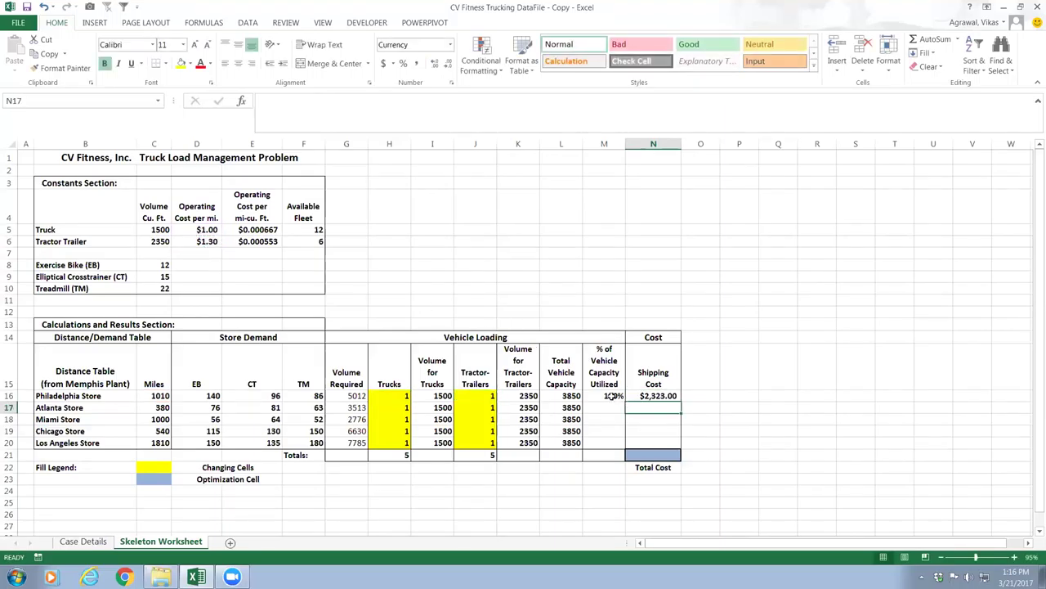
- Copy the M16:N16 utilization and shipping cost formulas down to row 20
left_click_drag(613, 396, 652, 397)
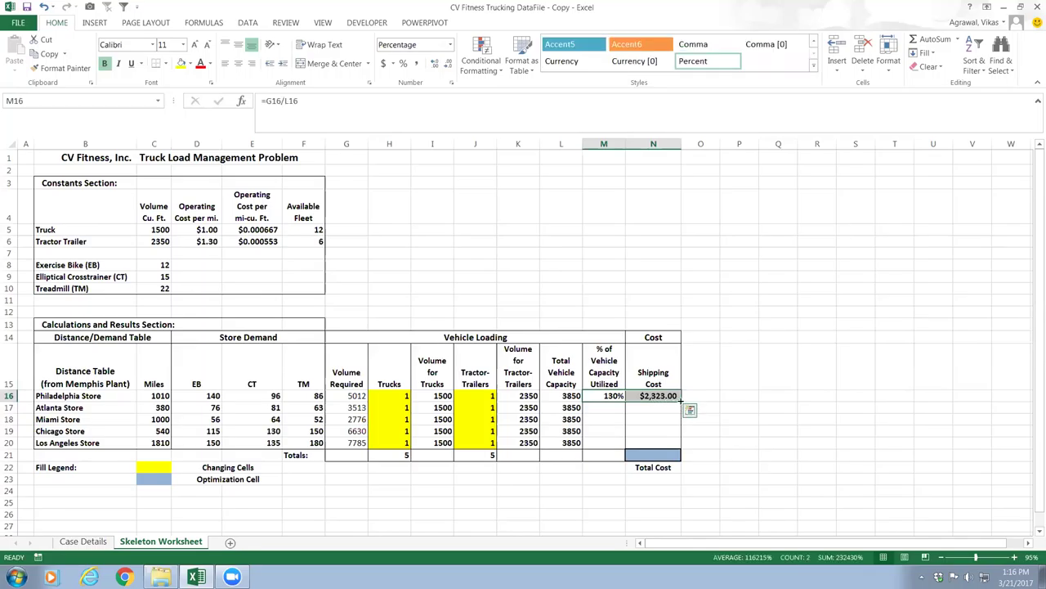
left_click_drag(681, 403, 682, 448)
left_click(666, 452)
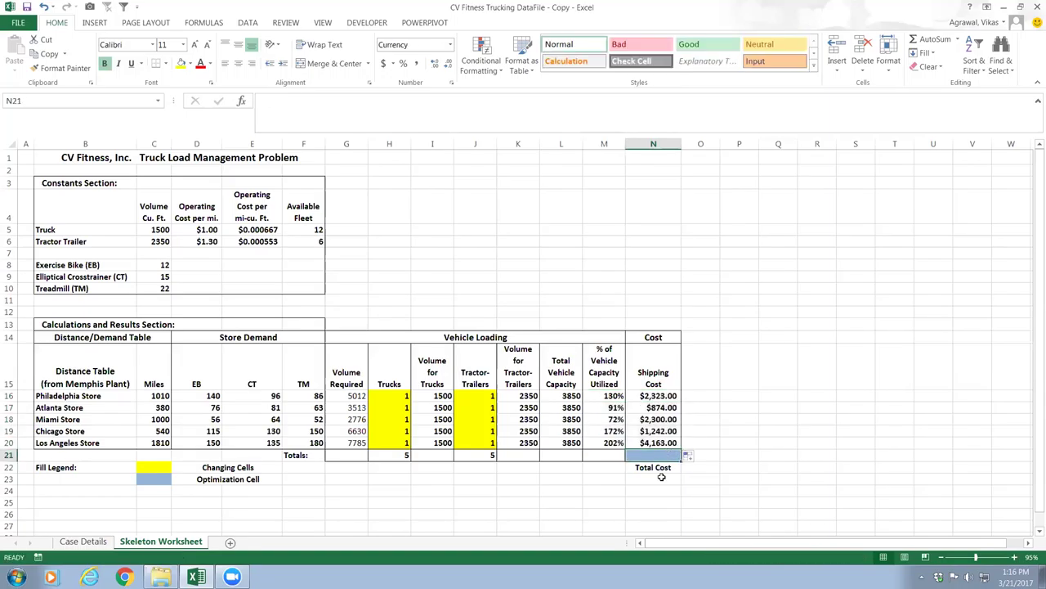
- Enter =SUM(N16:N20) in N21 to total the stores' shipping costs at $10,902.00
type("=sum")
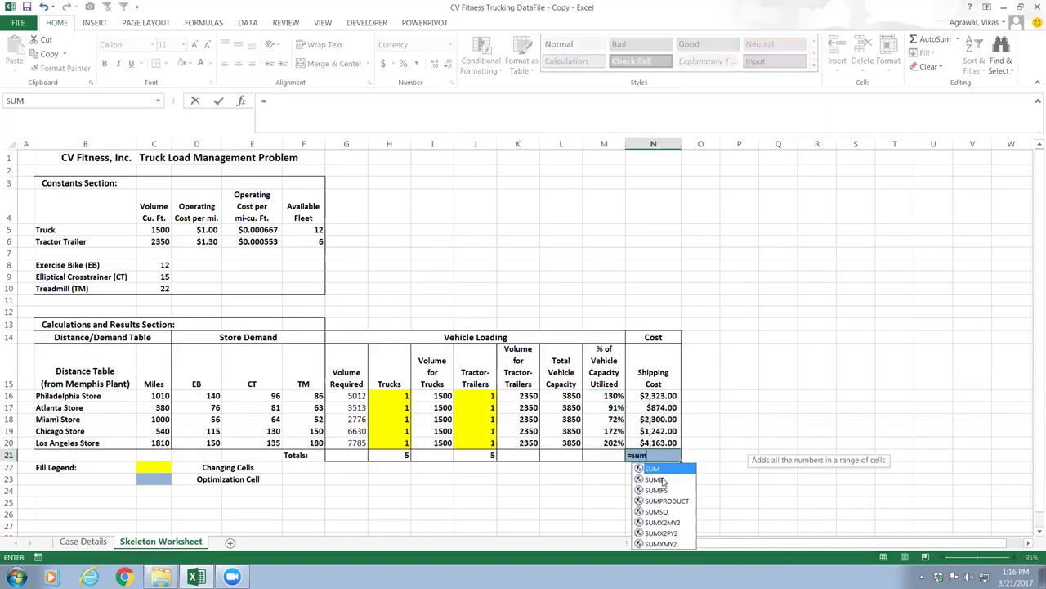
type("(")
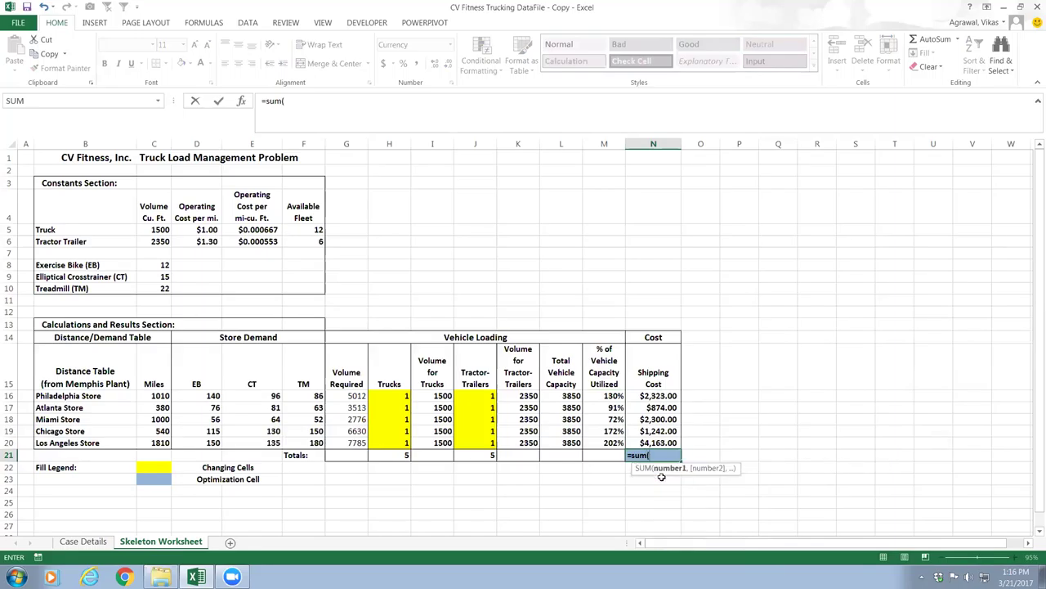
key("Up")
key("shift+Up")
key("shift+Up")
key("shift+Up")
key("shift+Up")
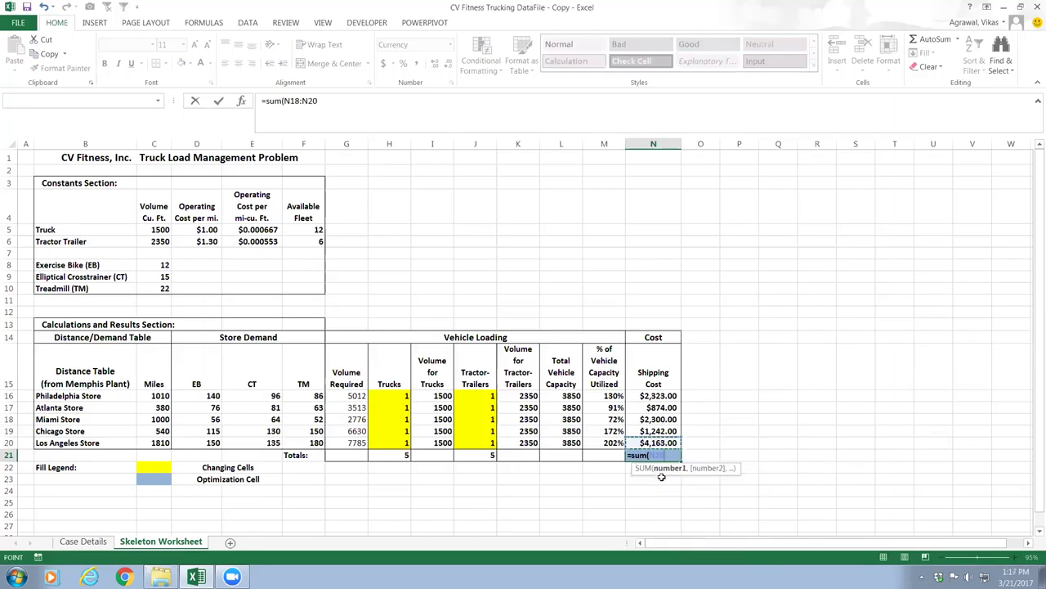
key("Return")
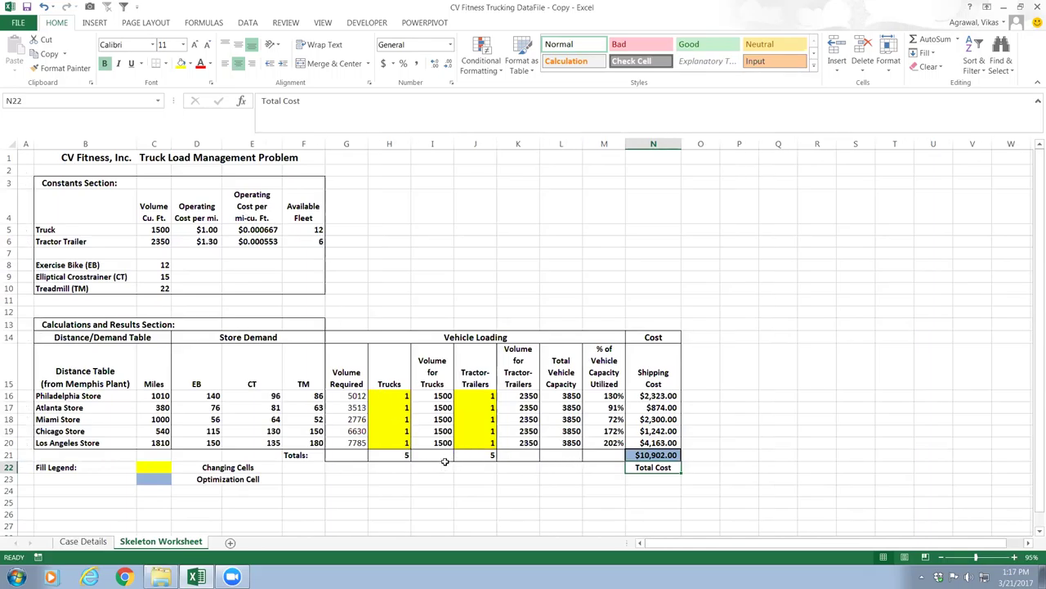
- Enter trial truck counts 2, 1, 2, 3, 4 for the five stores in H16:H20
left_click(396, 396)
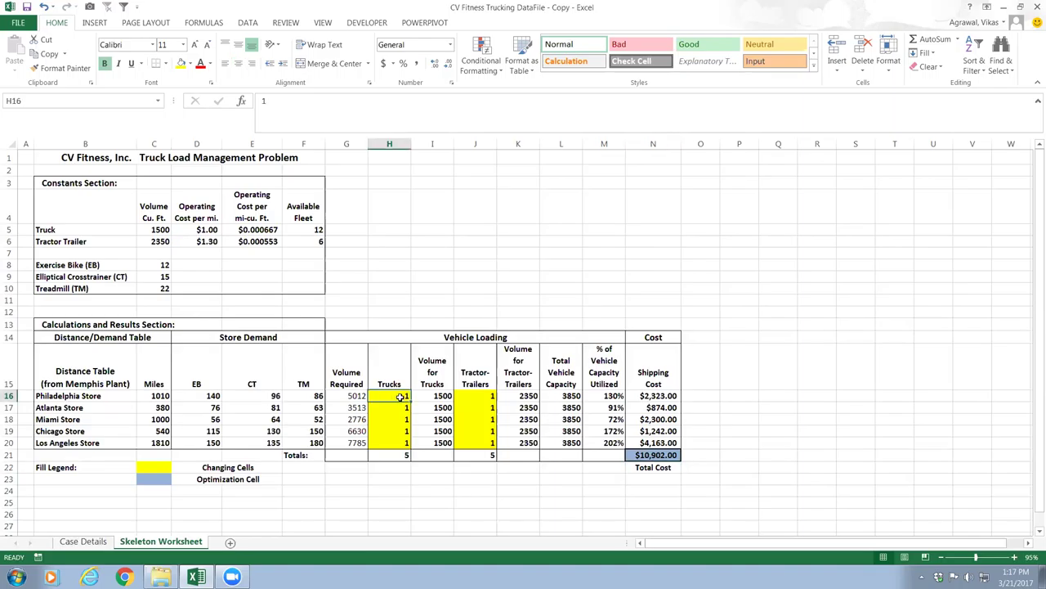
type("2")
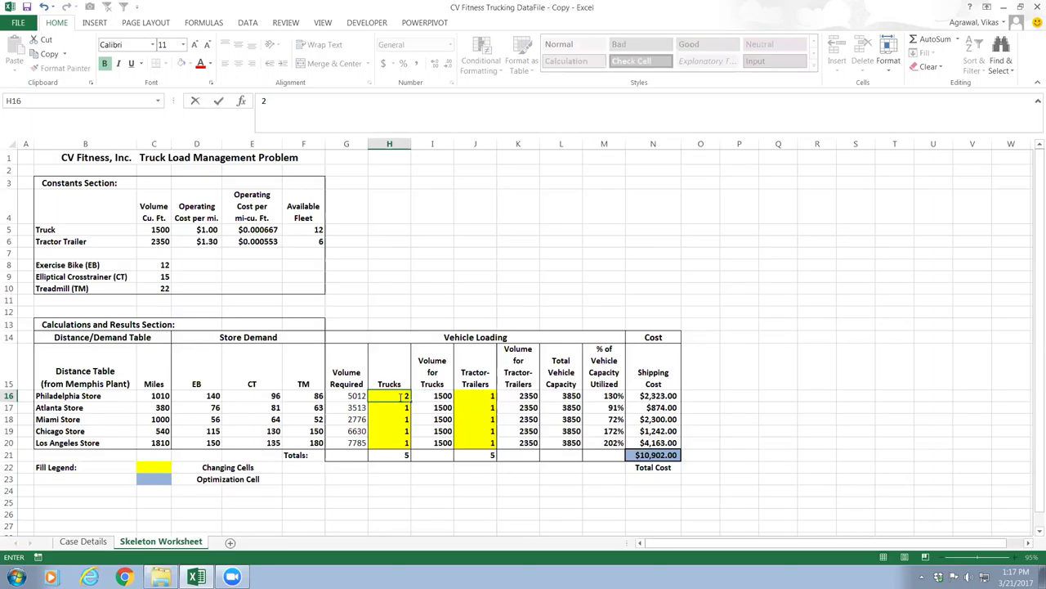
key("Return")
key("Down")
type("2")
key("Return")
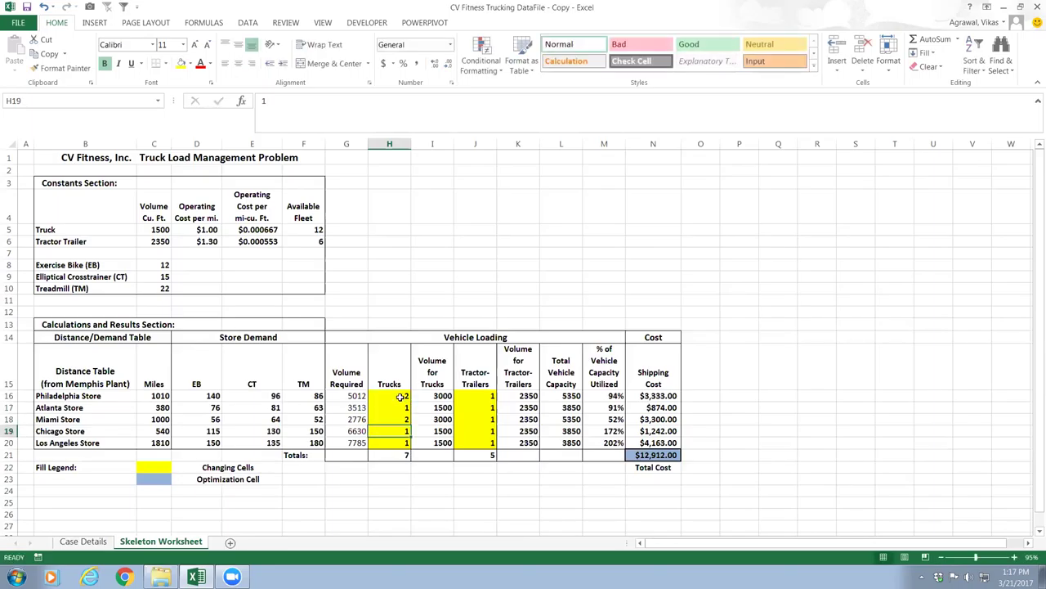
type("3")
key("Return")
type("4")
key("Return")
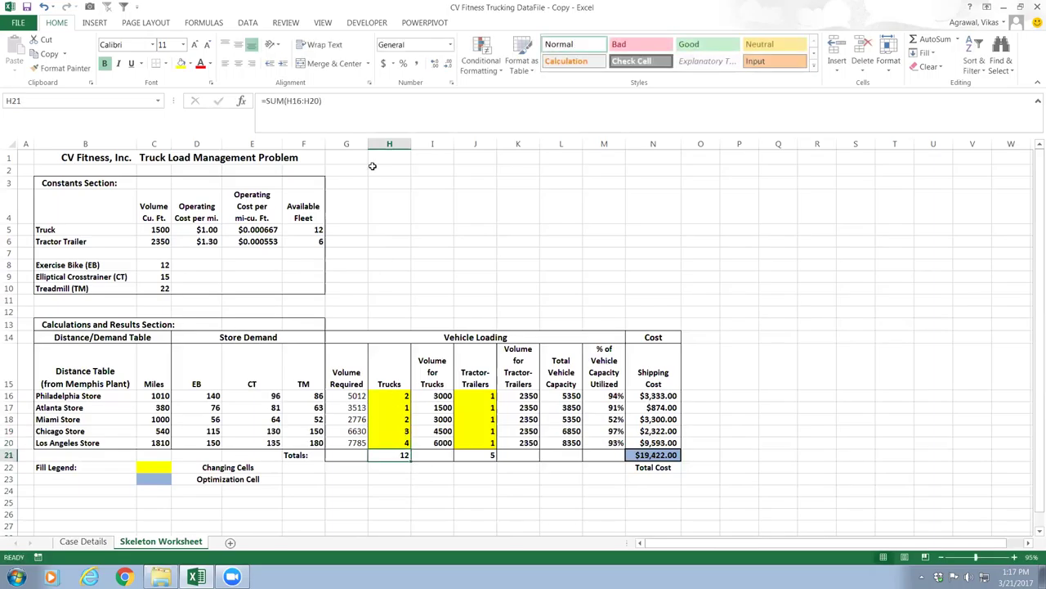
- Set Miami's tractor-trailer count in J18 to 0, bringing total cost to $18,122.00
left_click(478, 393)
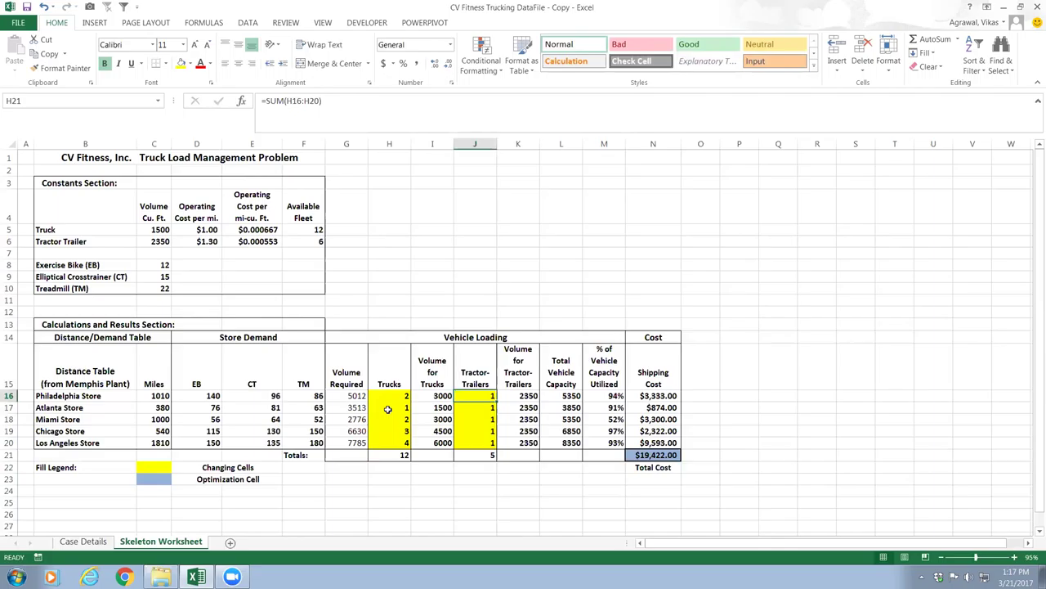
key("Down")
key("Down")
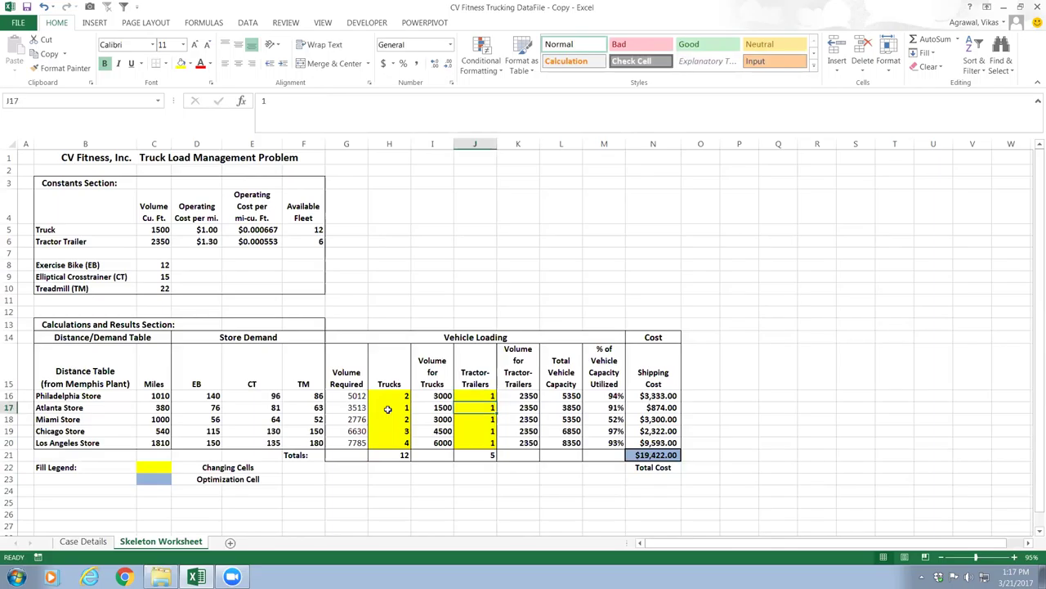
type("0")
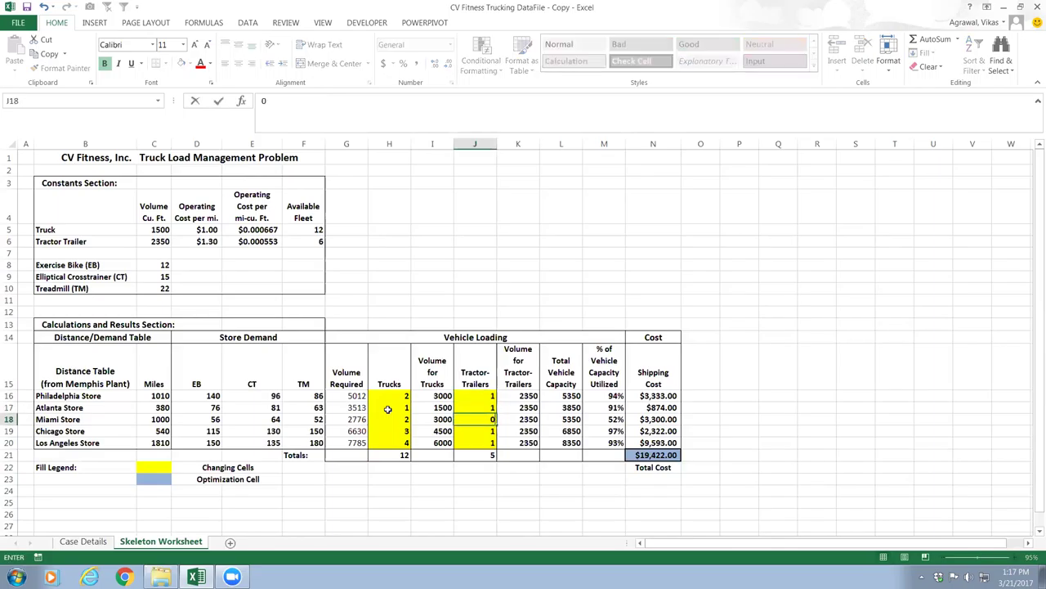
key("Return")
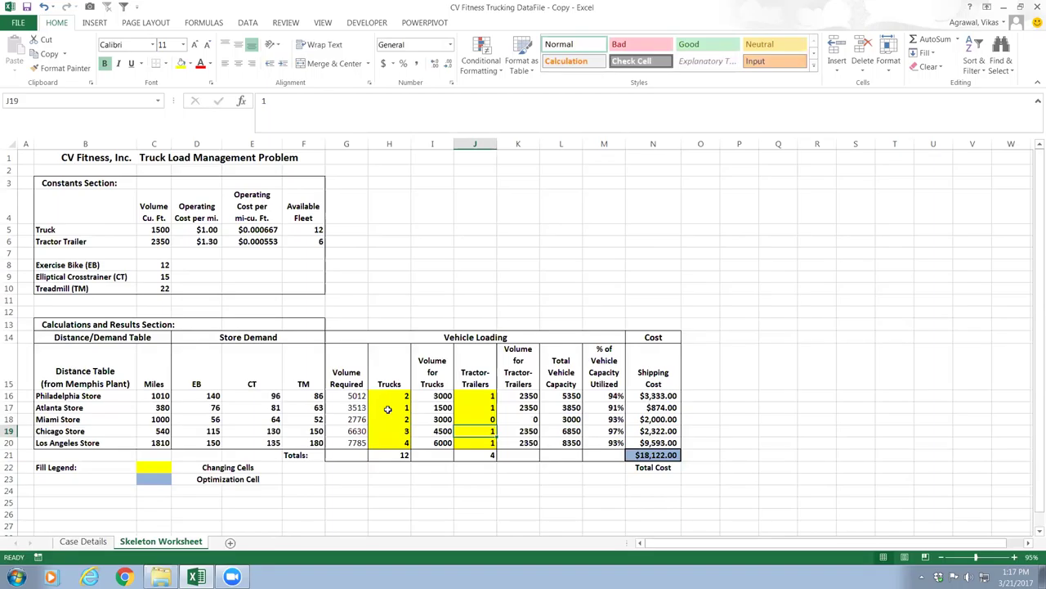
key("Down")
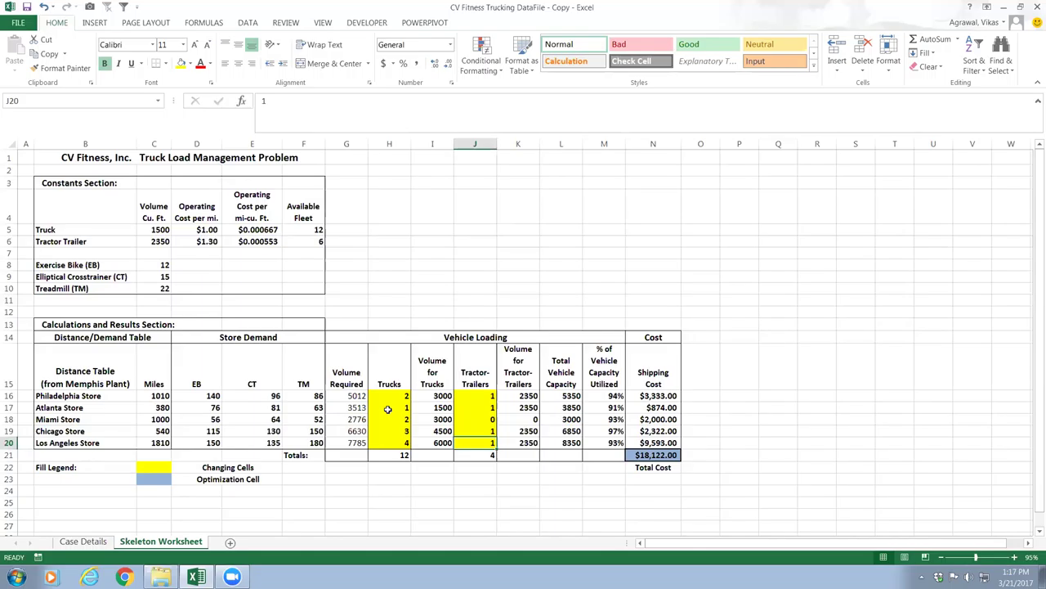
left_click(599, 488)
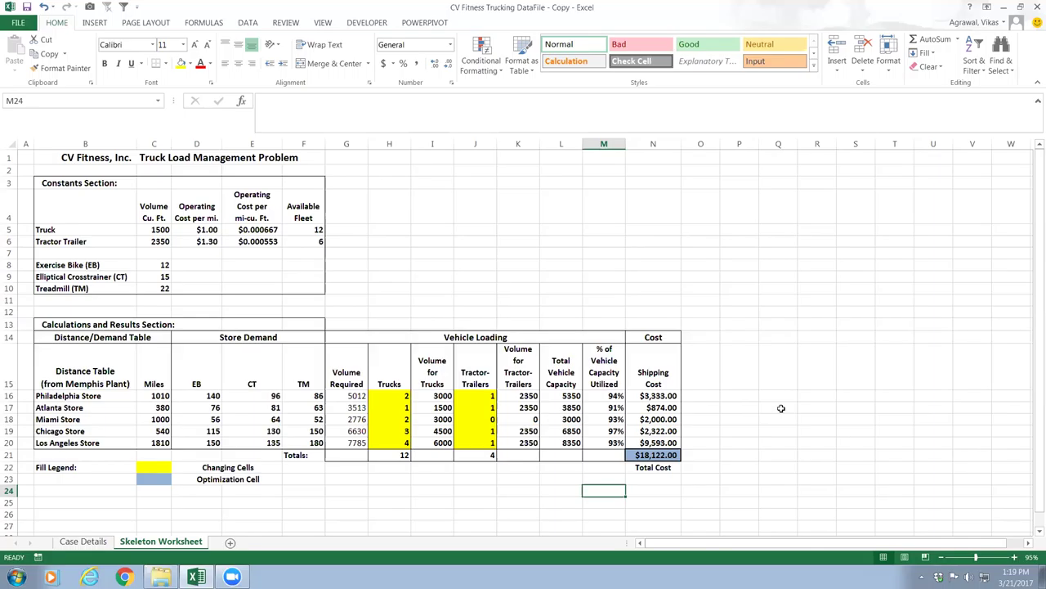
- Enable the Solver Add-in and Analysis ToolPak in Excel Options' Add-Ins
left_click(14, 23)
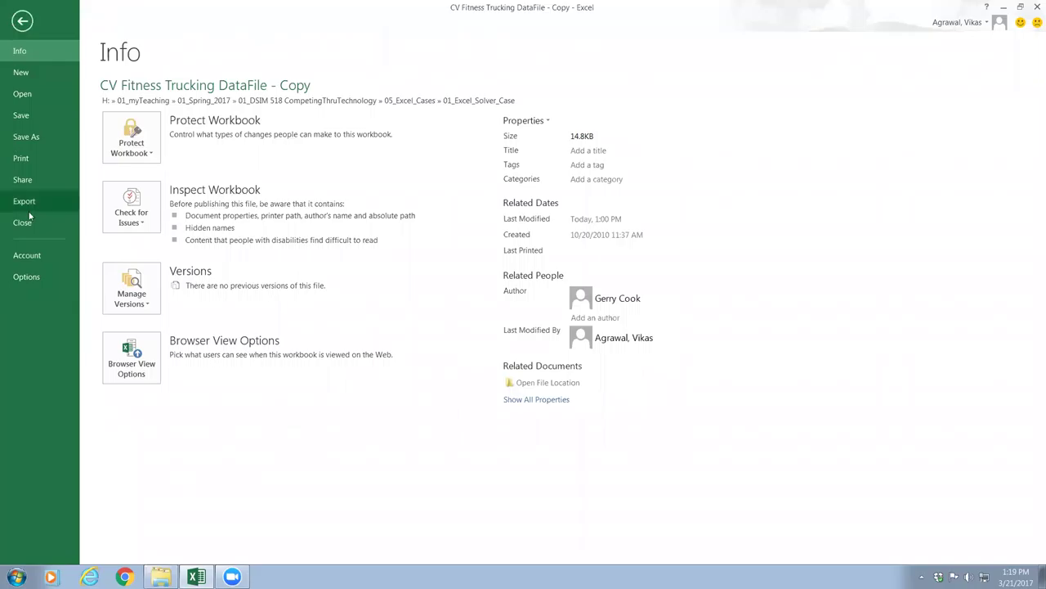
left_click(30, 280)
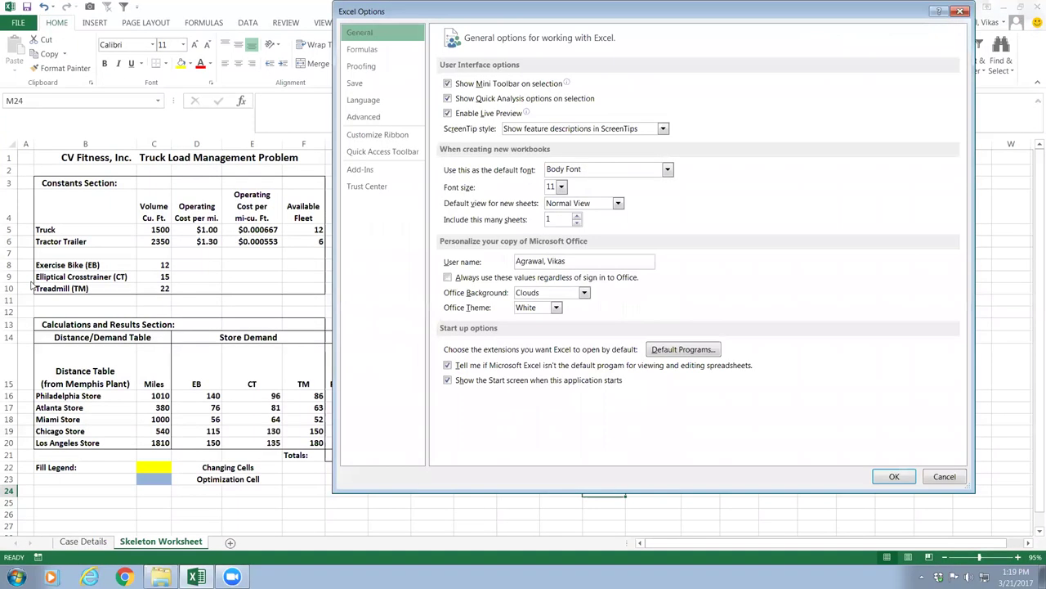
left_click(356, 169)
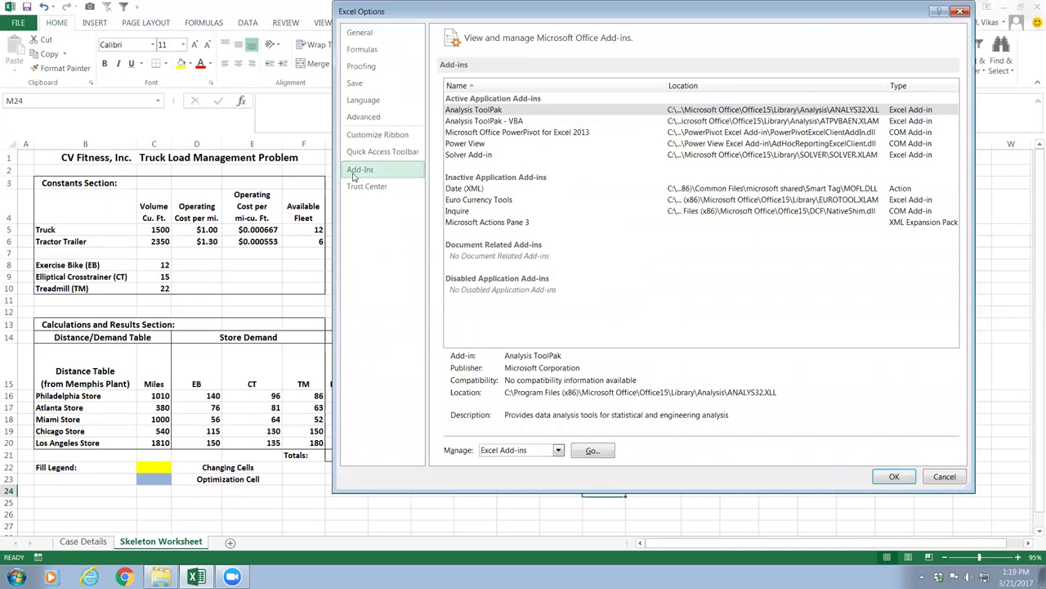
left_click(481, 122)
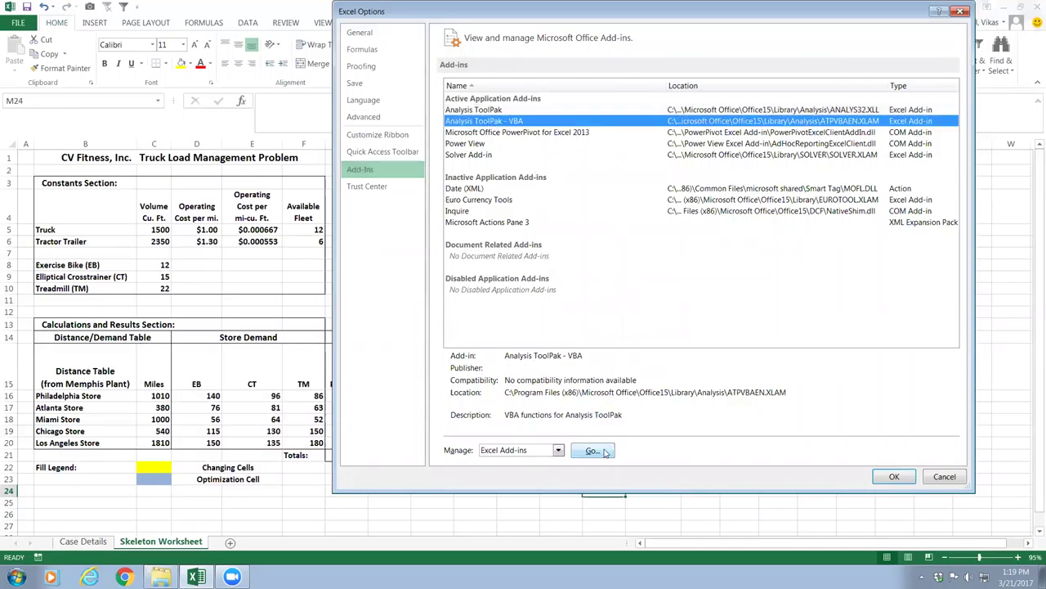
left_click(592, 451)
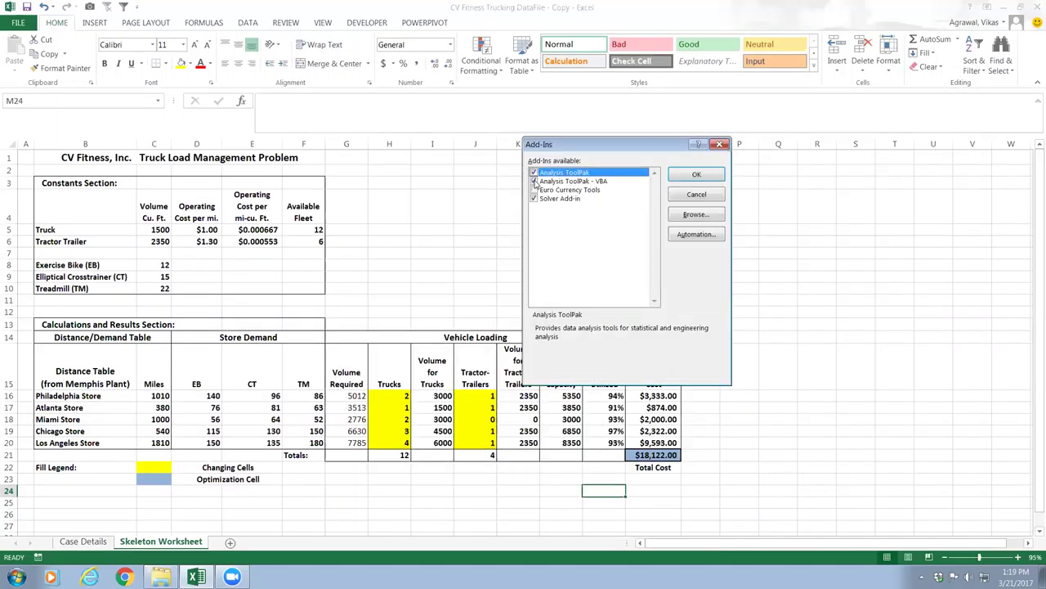
left_click(697, 176)
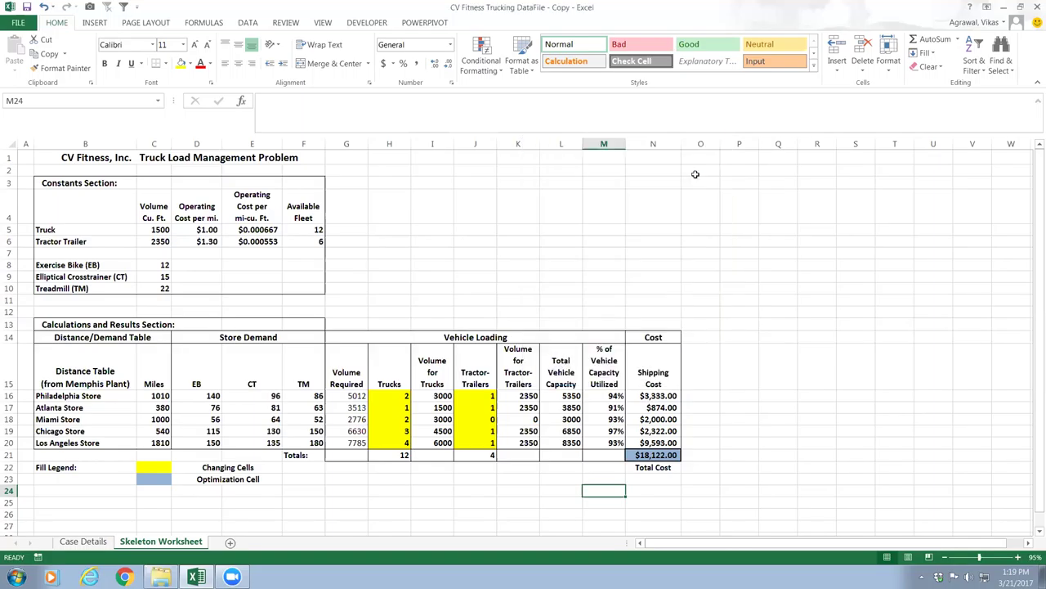
left_click(249, 24)
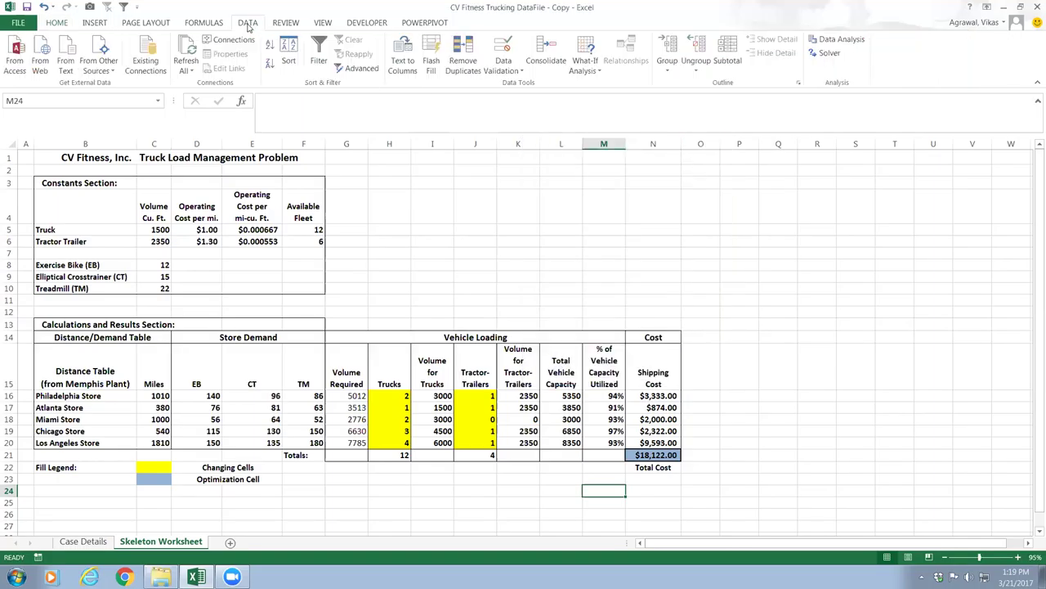
- Set up Solver with objective $N$21 and variable cells $H$16:$H$20,$J$16:$J$20
left_click(826, 53)
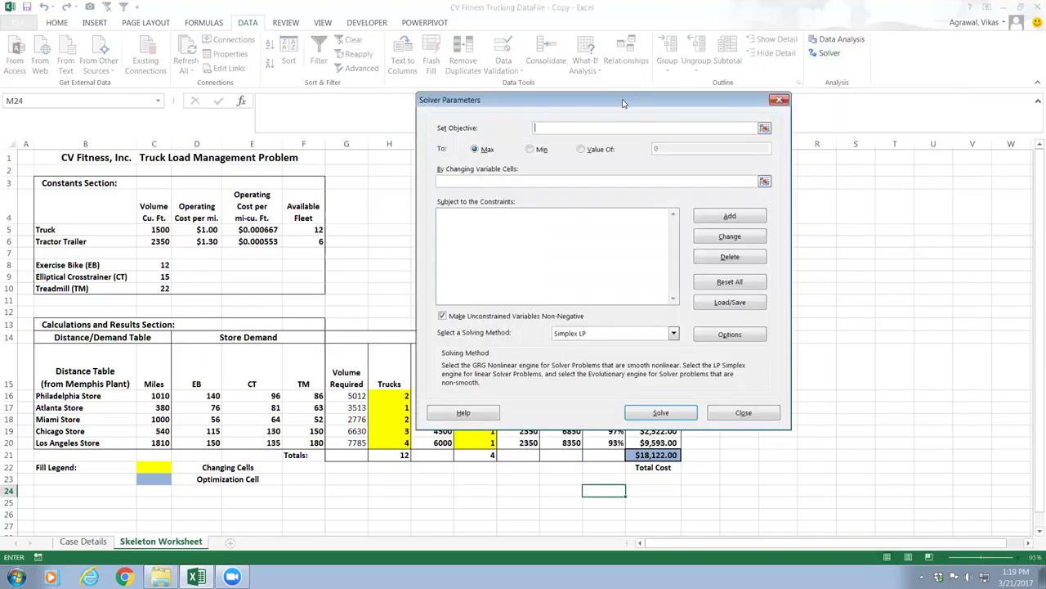
left_click_drag(623, 103, 679, 69)
left_click(654, 455)
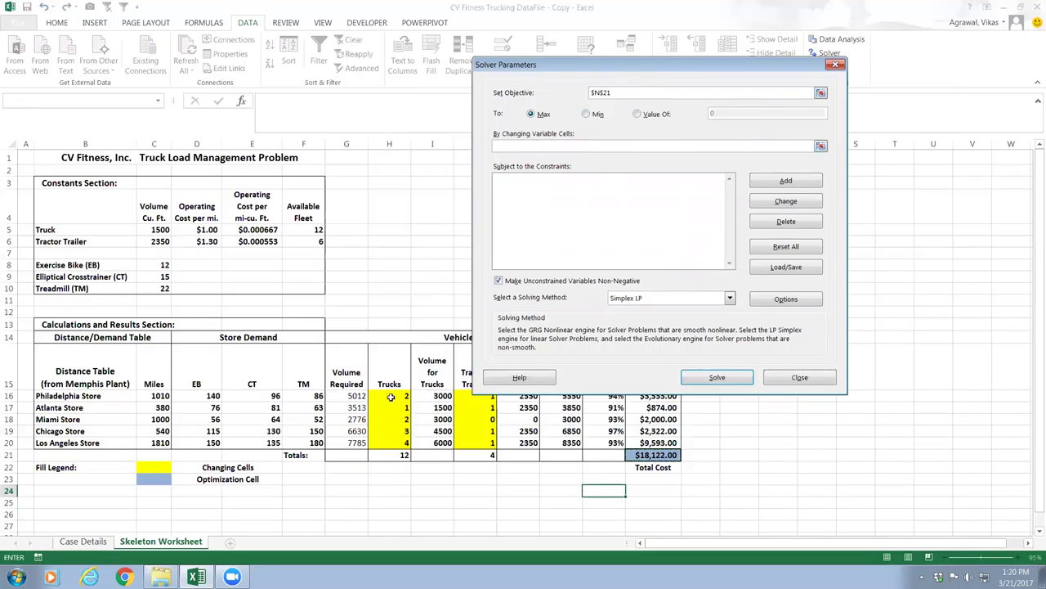
left_click_drag(388, 393, 389, 442)
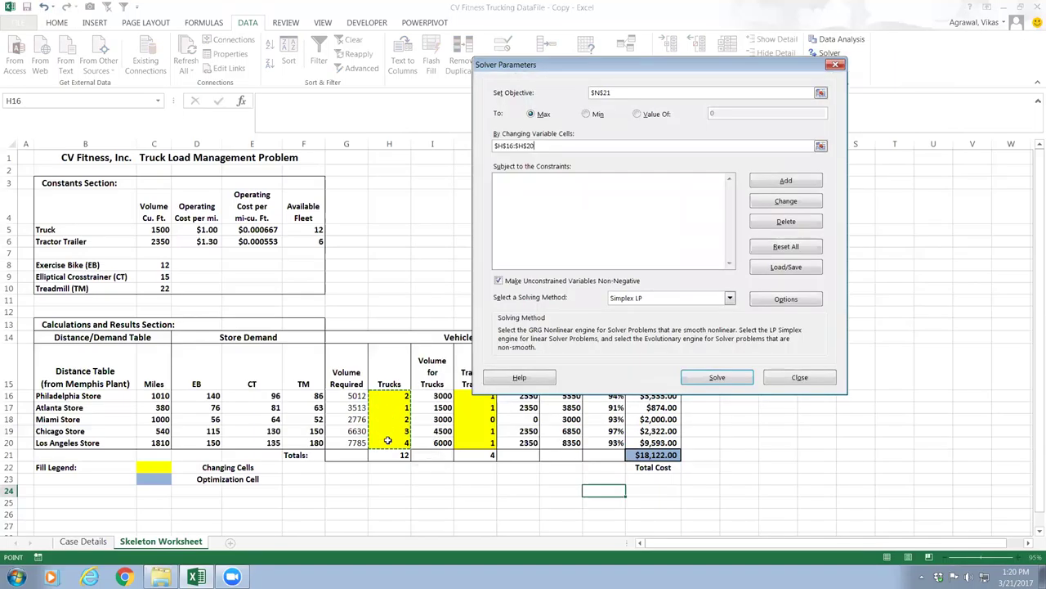
type(",")
left_click_drag(468, 395, 464, 442)
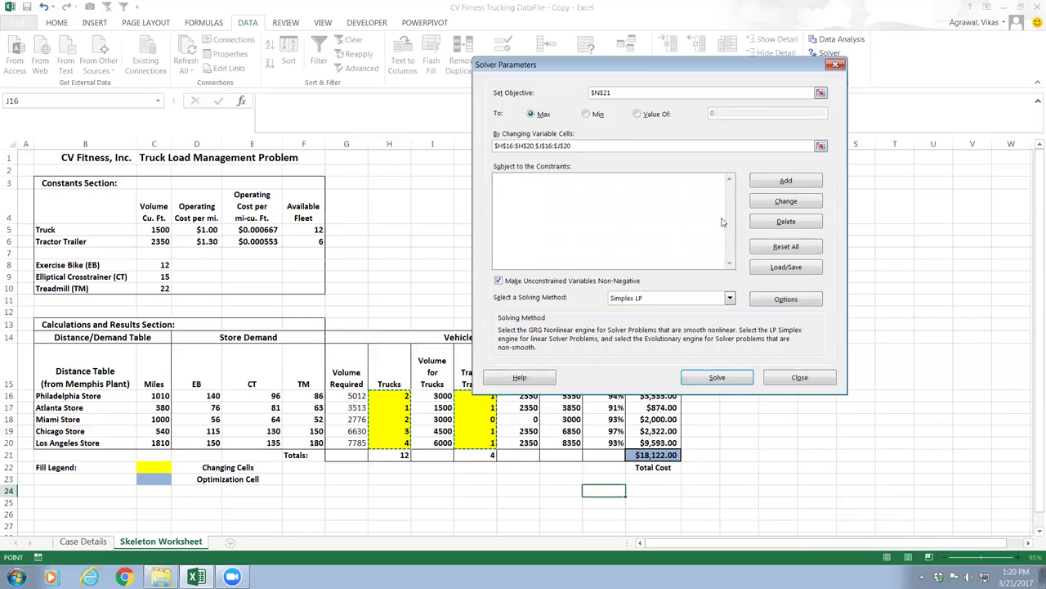
- Add the Solver constraint $G$16:$G$20 <= $L$16:$L$20
left_click(786, 181)
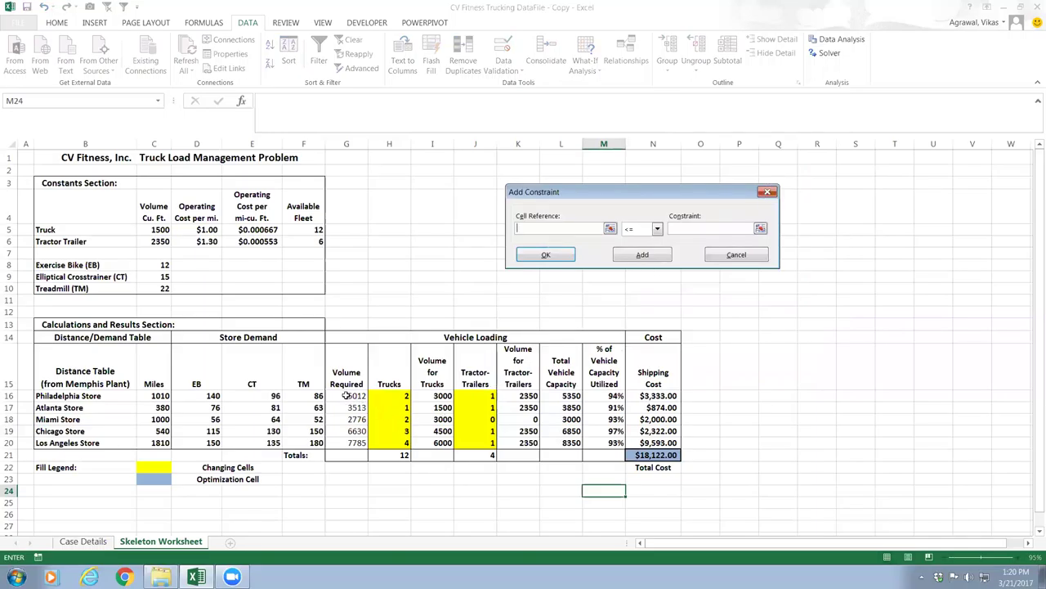
left_click_drag(346, 396, 347, 442)
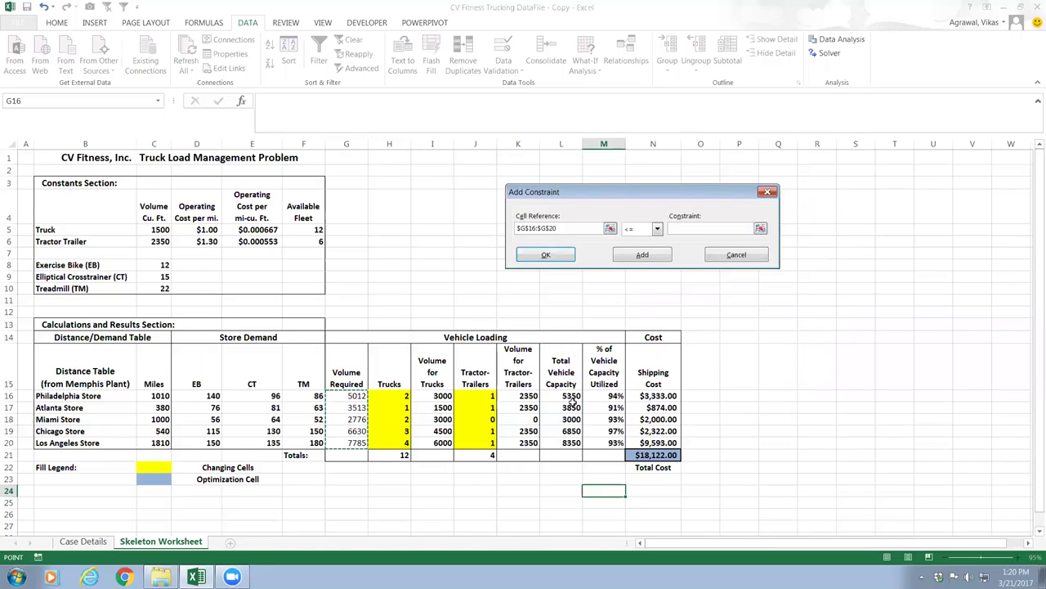
left_click_drag(570, 396, 570, 442)
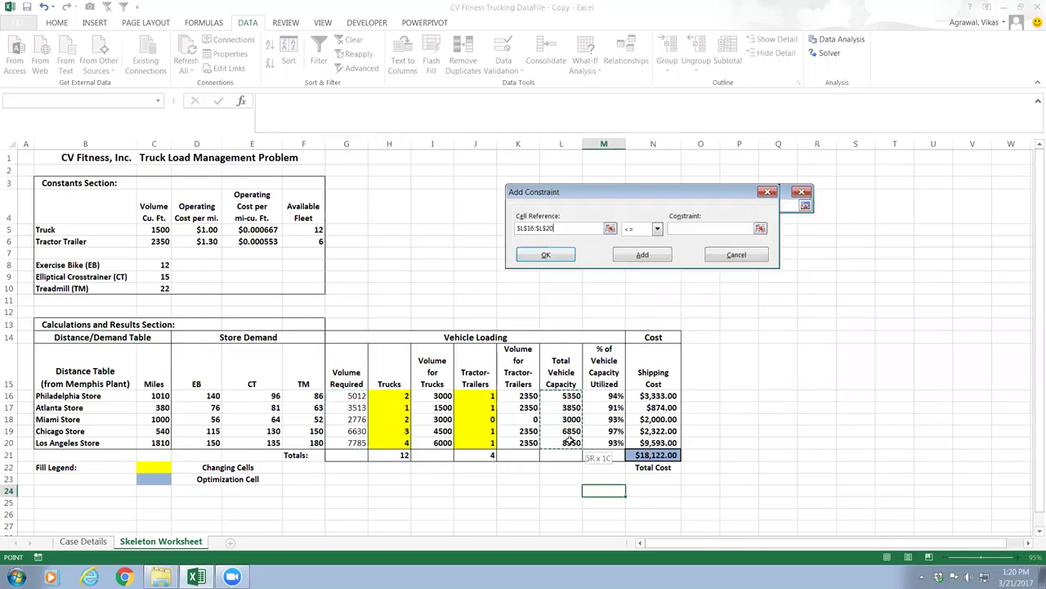
left_click_drag(349, 396, 350, 441)
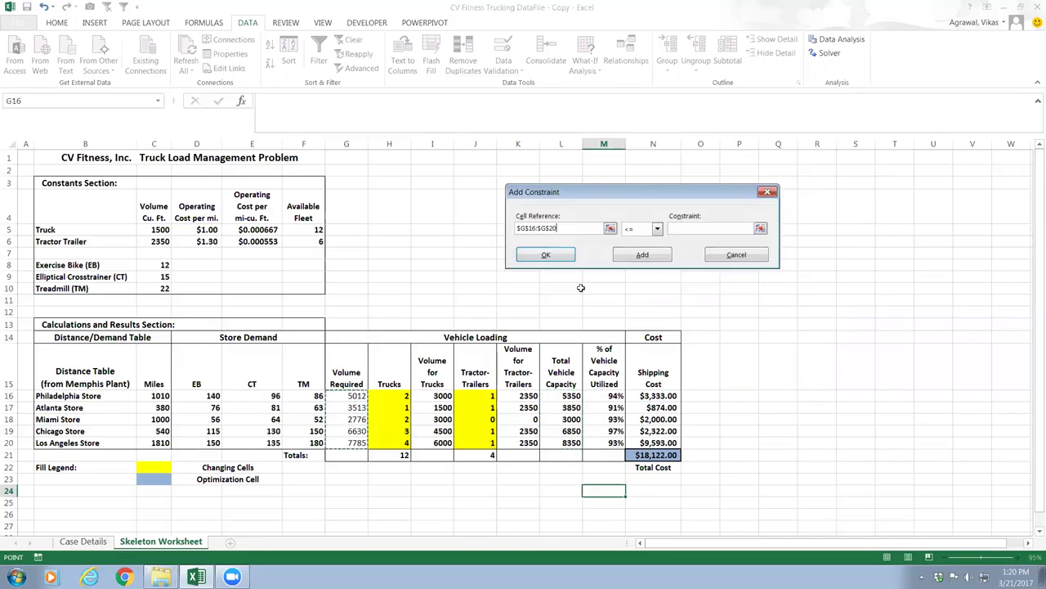
left_click(682, 229)
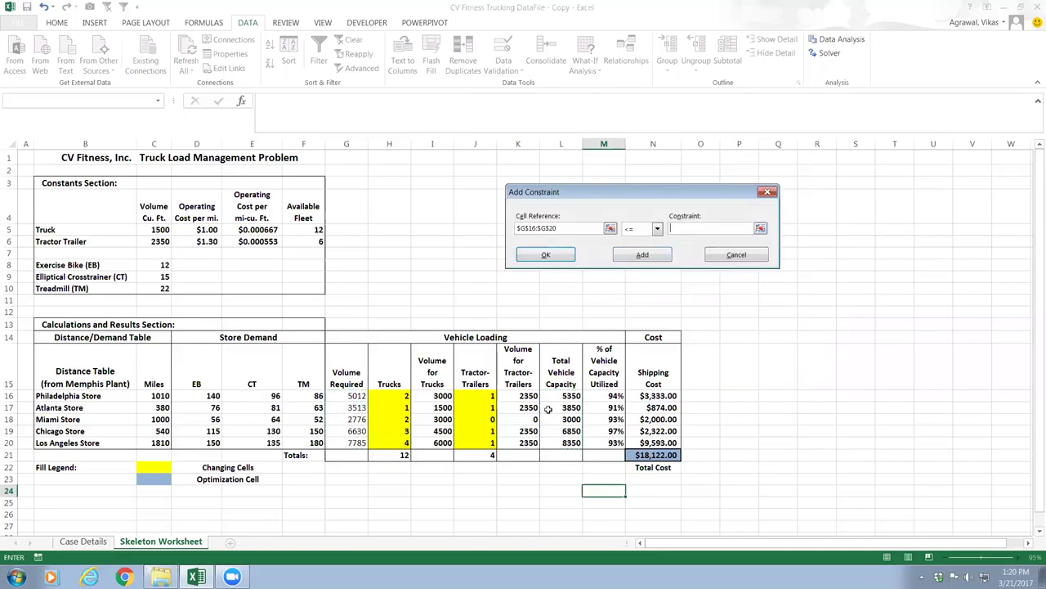
left_click_drag(554, 395, 554, 442)
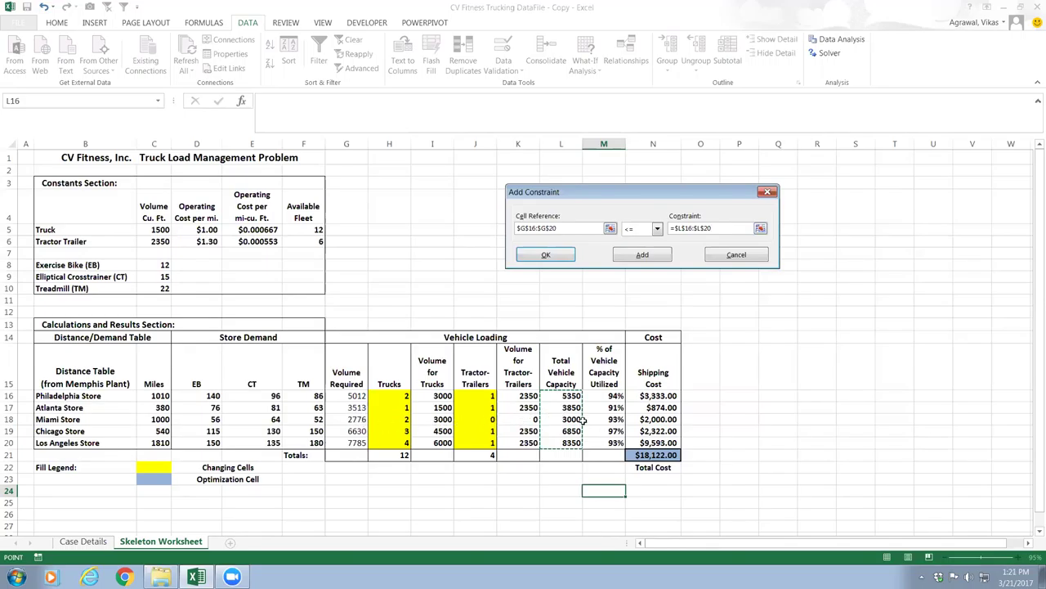
left_click(554, 259)
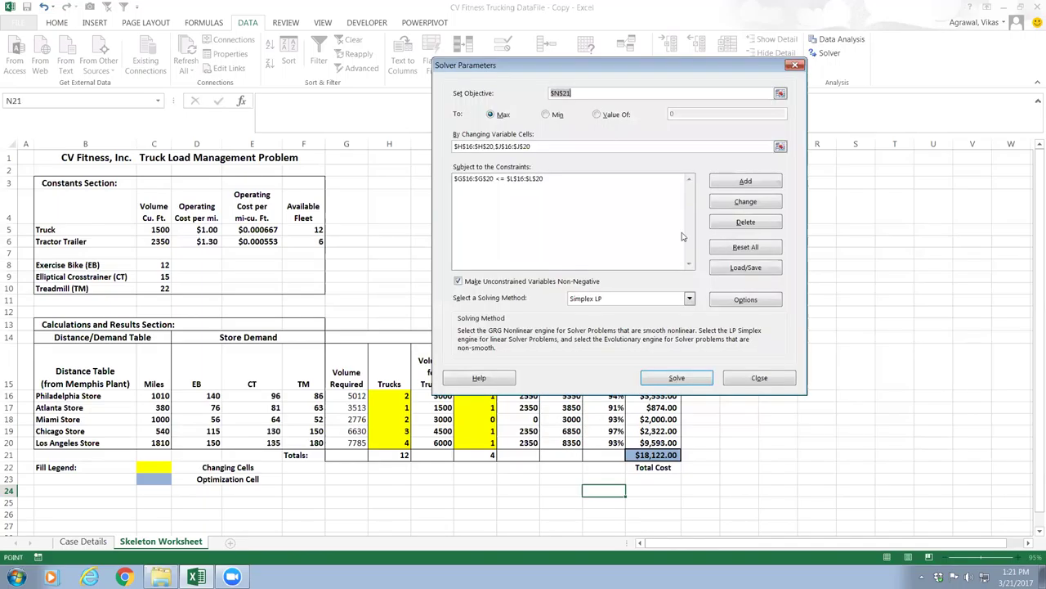
- Constrain truck counts H16:H20 to be >= 0 and integer
left_click(747, 184)
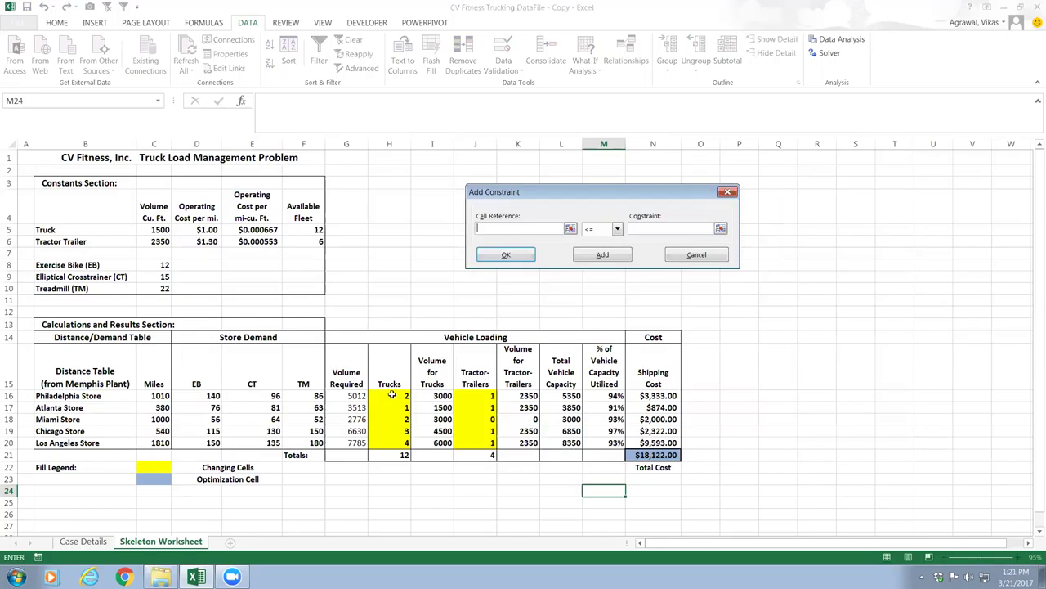
left_click_drag(392, 395, 391, 441)
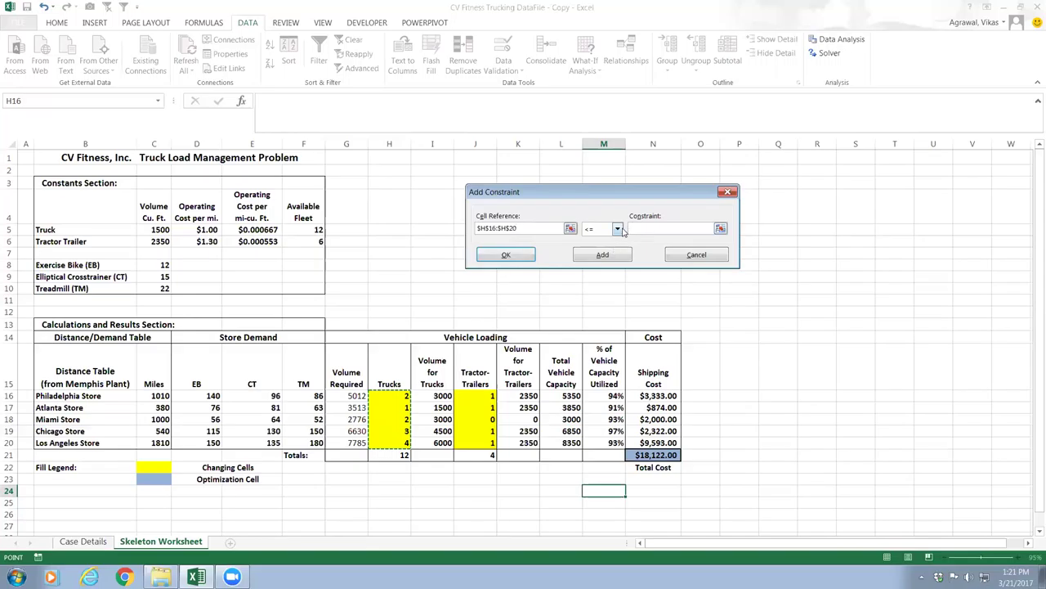
left_click(618, 229)
left_click(600, 258)
type("0")
left_click(602, 256)
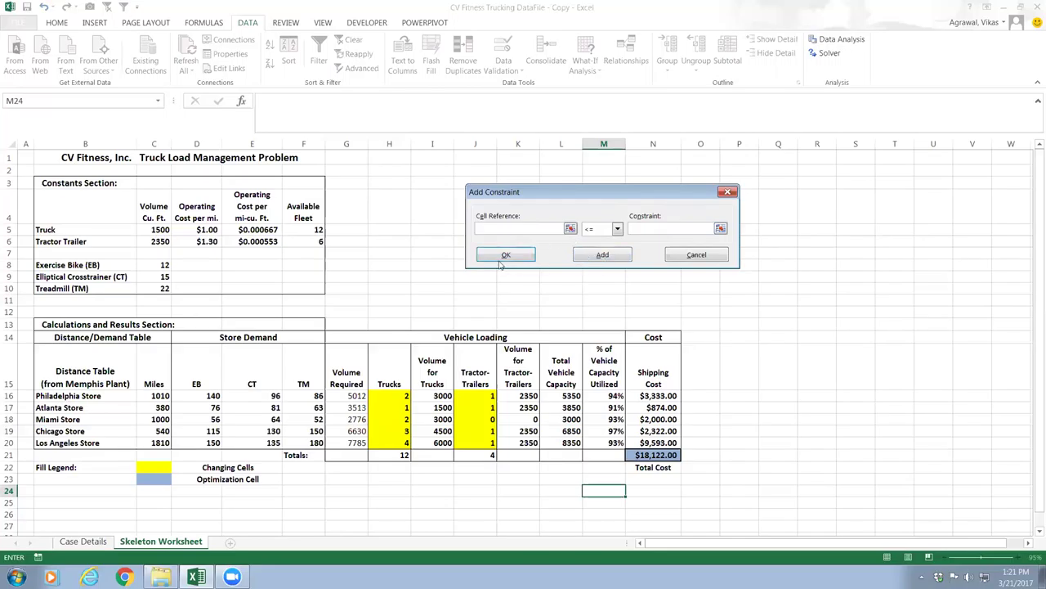
left_click_drag(393, 394, 393, 445)
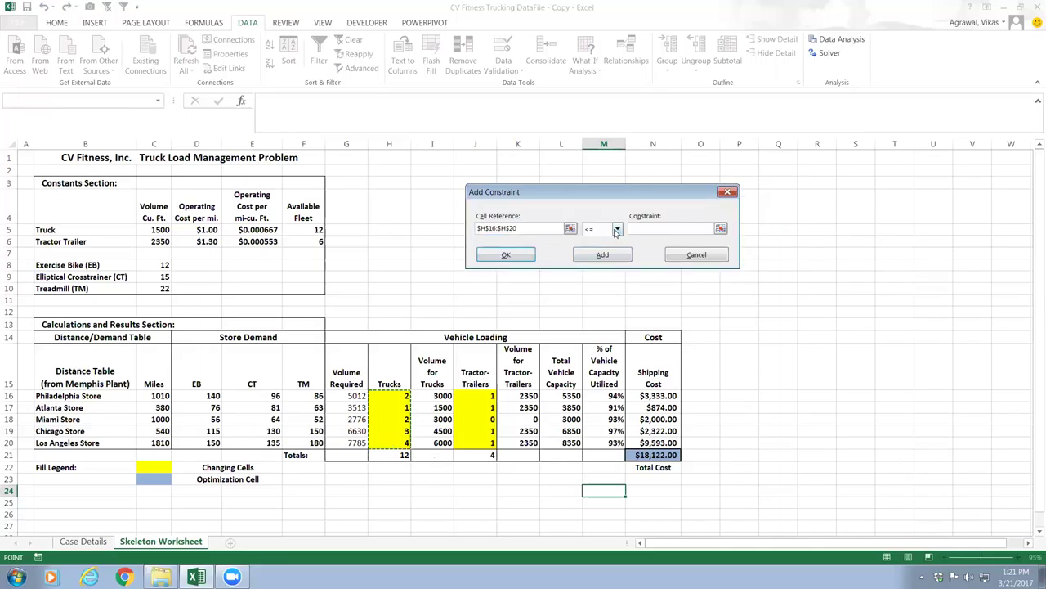
left_click(617, 231)
left_click(597, 265)
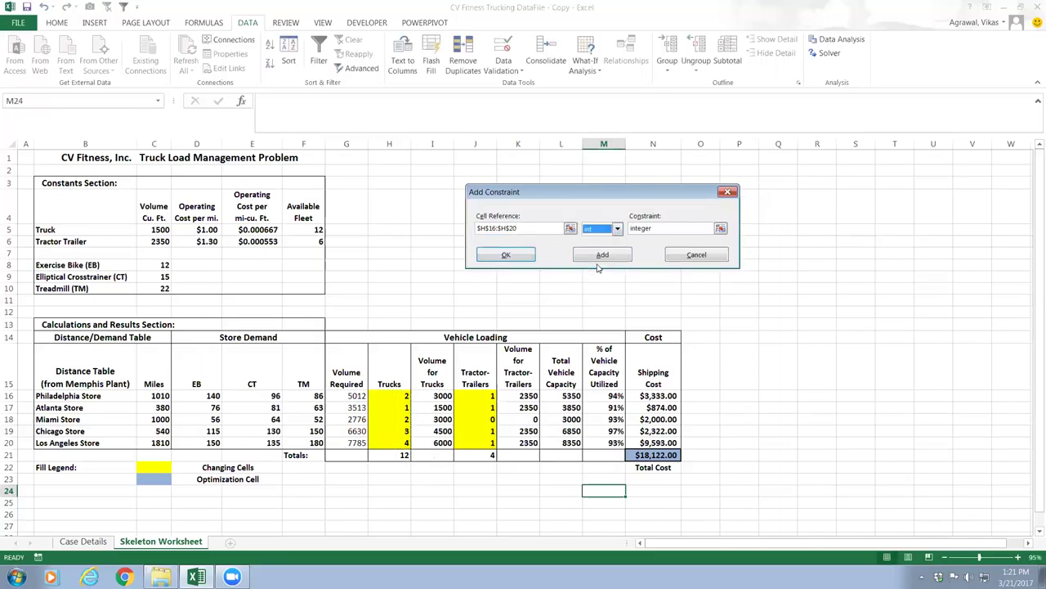
left_click(603, 255)
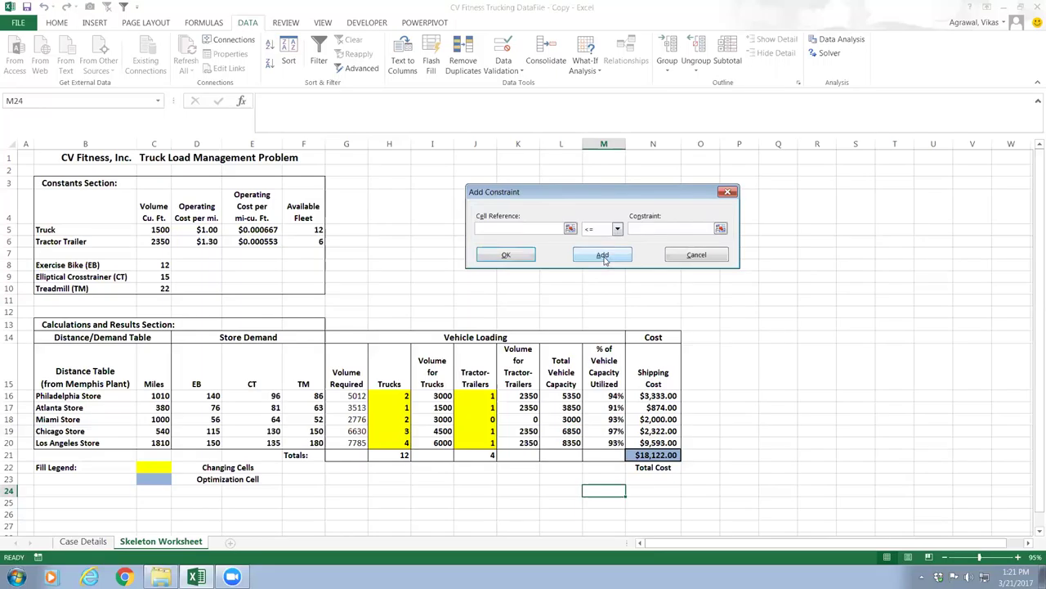
- Cap fleet totals with constraints $H$21 <= $F$5 and $J$21 <= $F$6
left_click(397, 455)
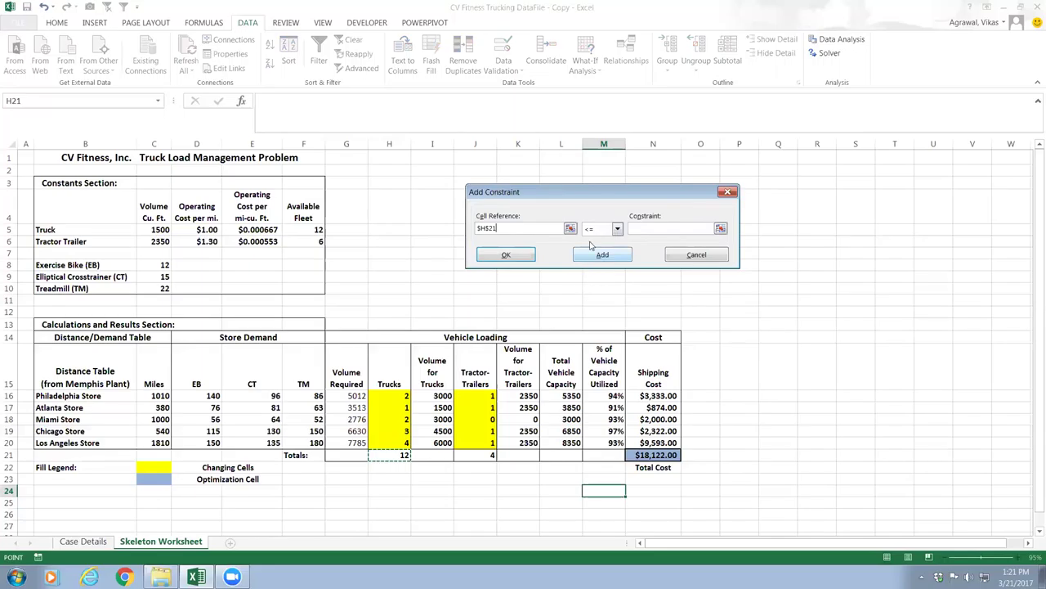
left_click(307, 228)
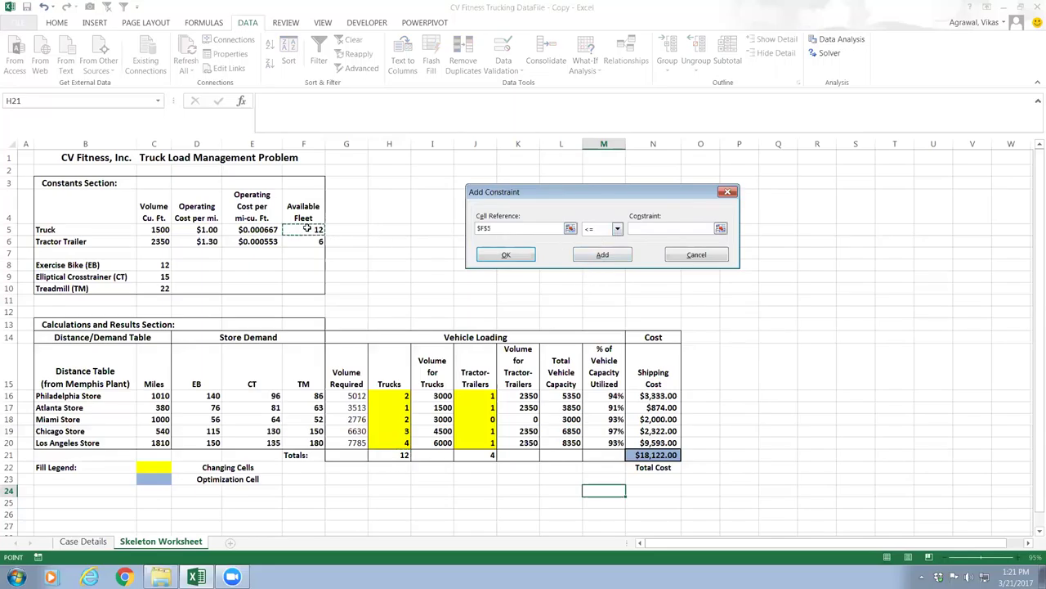
key("BackSpace")
left_click(397, 455)
left_click(650, 230)
left_click(311, 230)
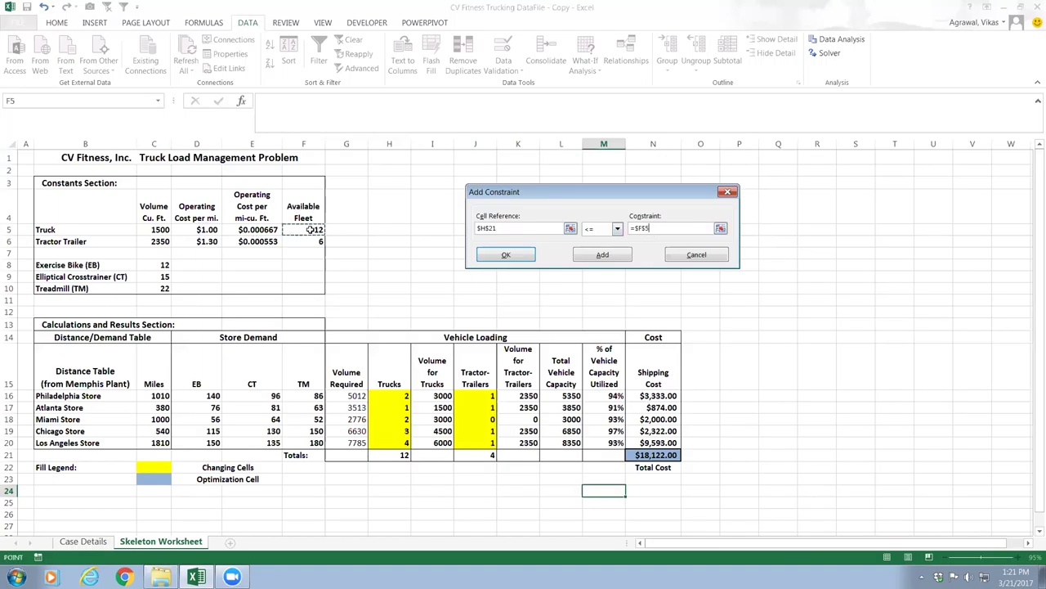
left_click(611, 256)
left_click(480, 455)
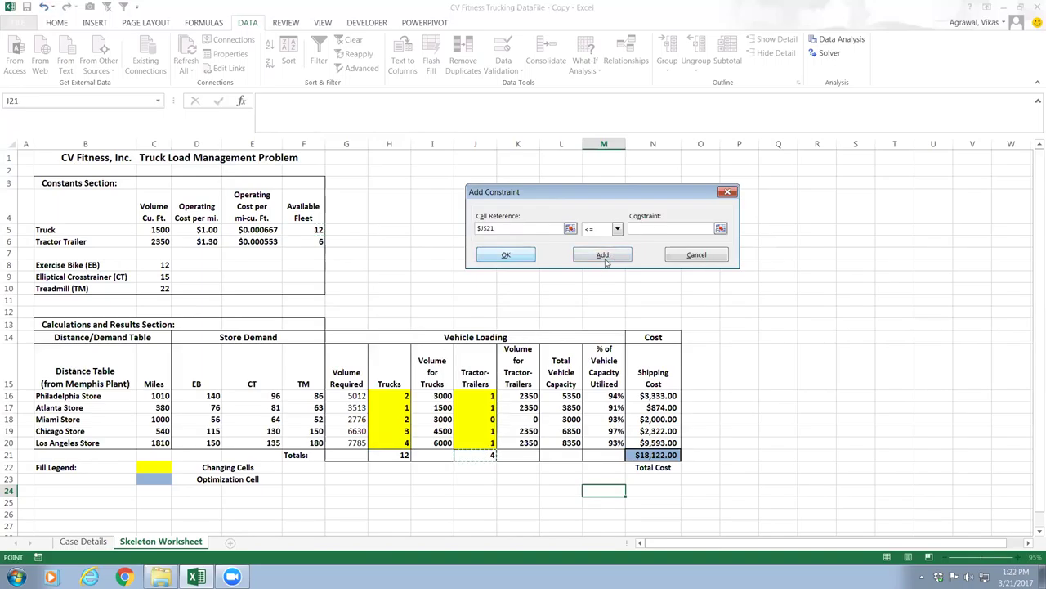
left_click(648, 228)
left_click(303, 241)
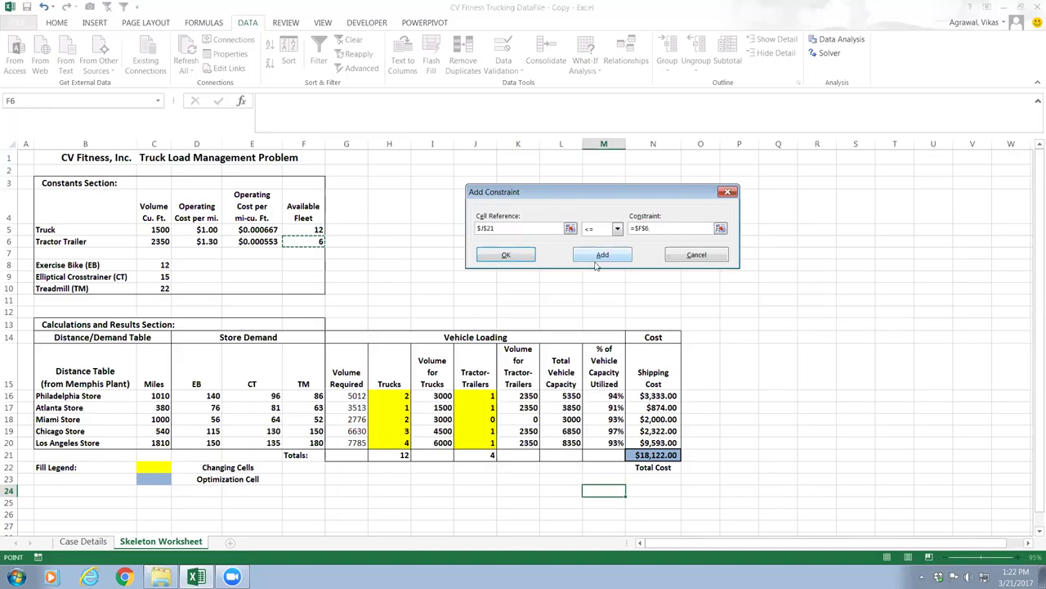
left_click(507, 255)
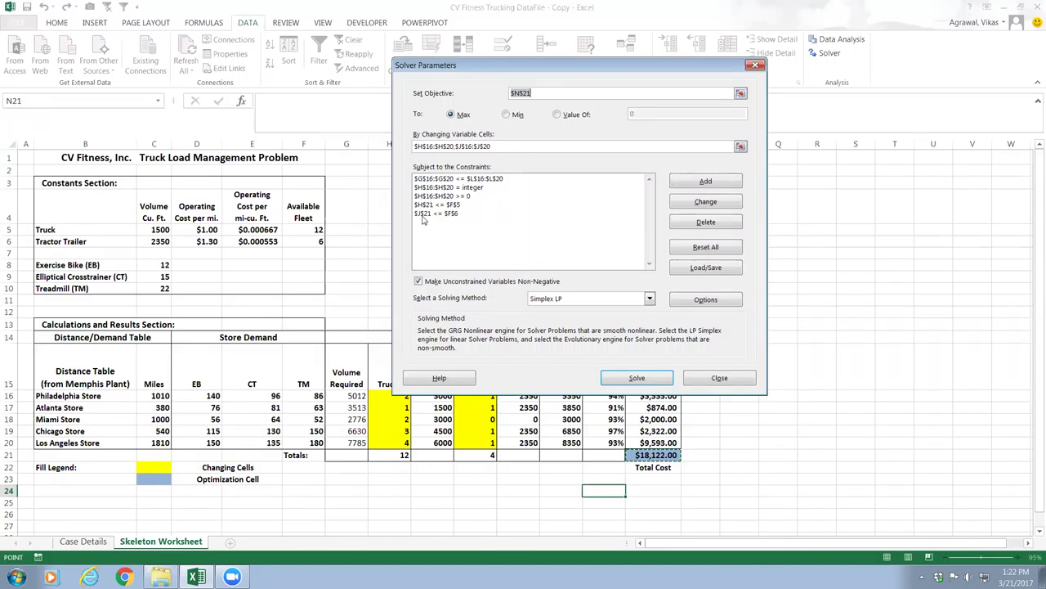
- Add constraints making J16:J20 >= 0 and integer
left_click(720, 187)
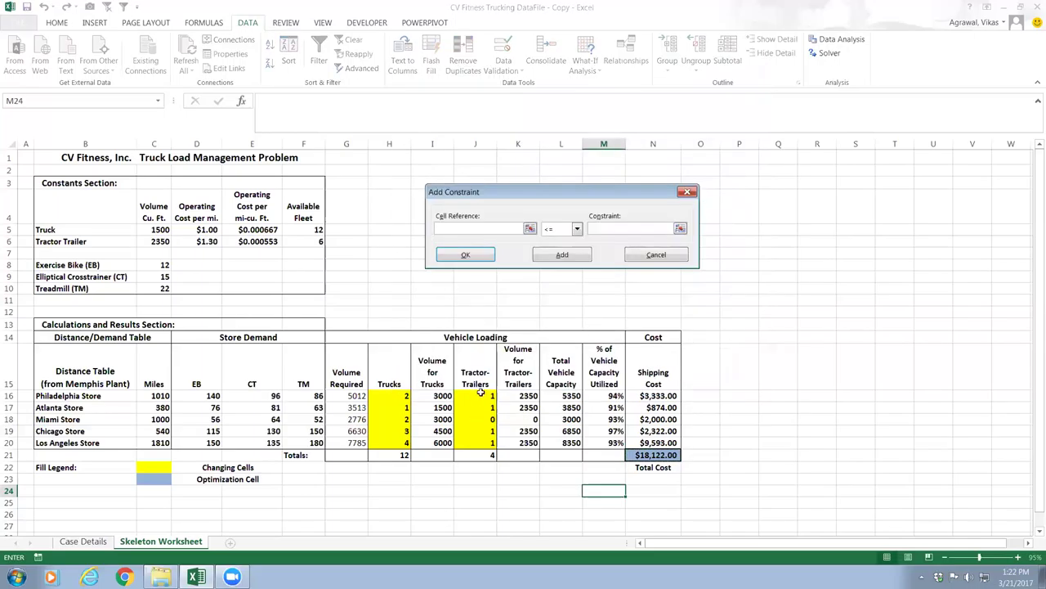
left_click_drag(481, 393, 477, 440)
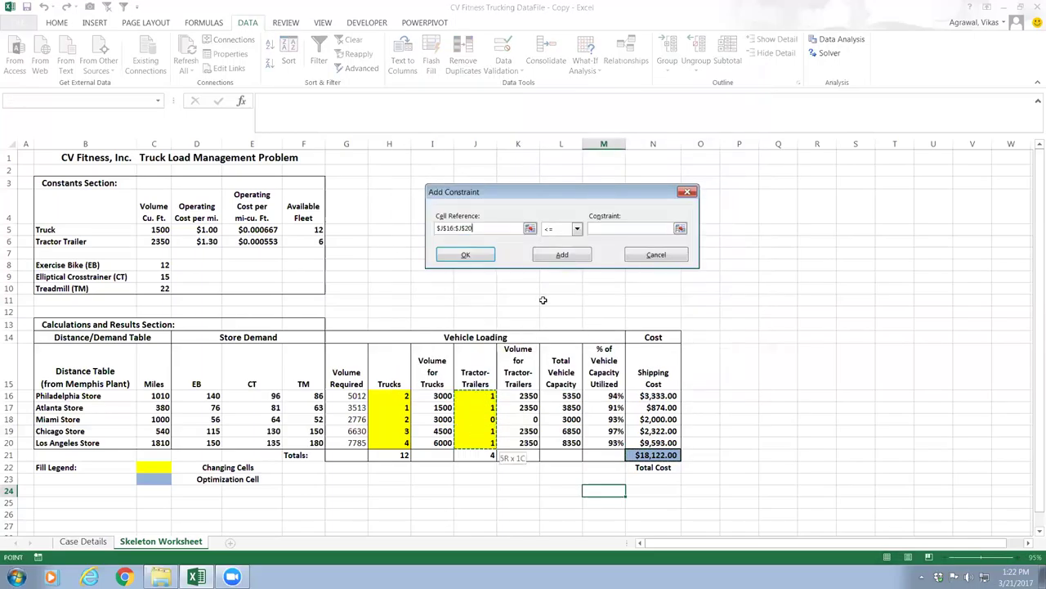
left_click(576, 229)
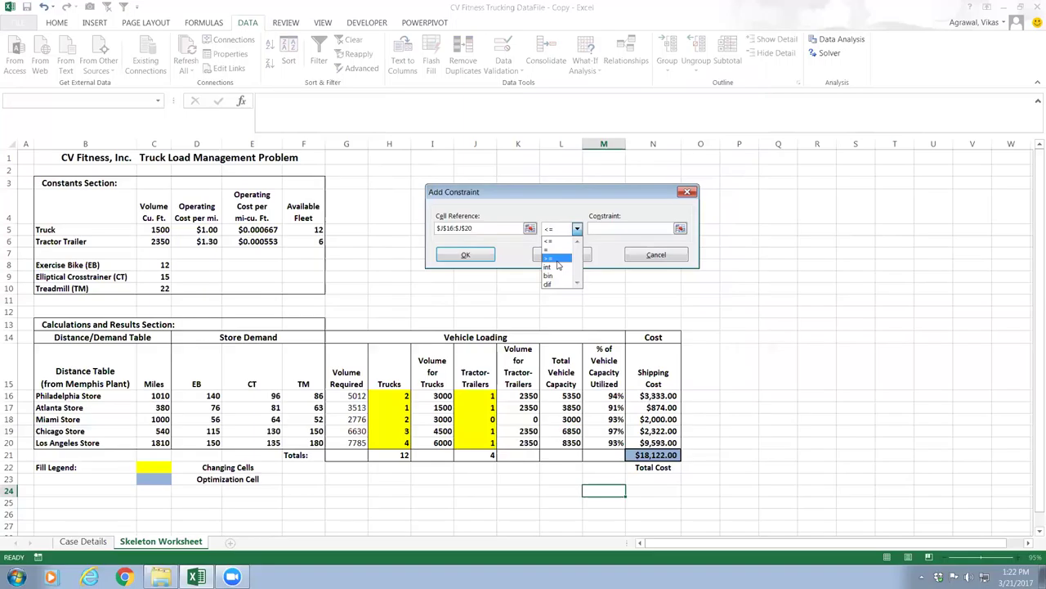
left_click(556, 259)
left_click(574, 257)
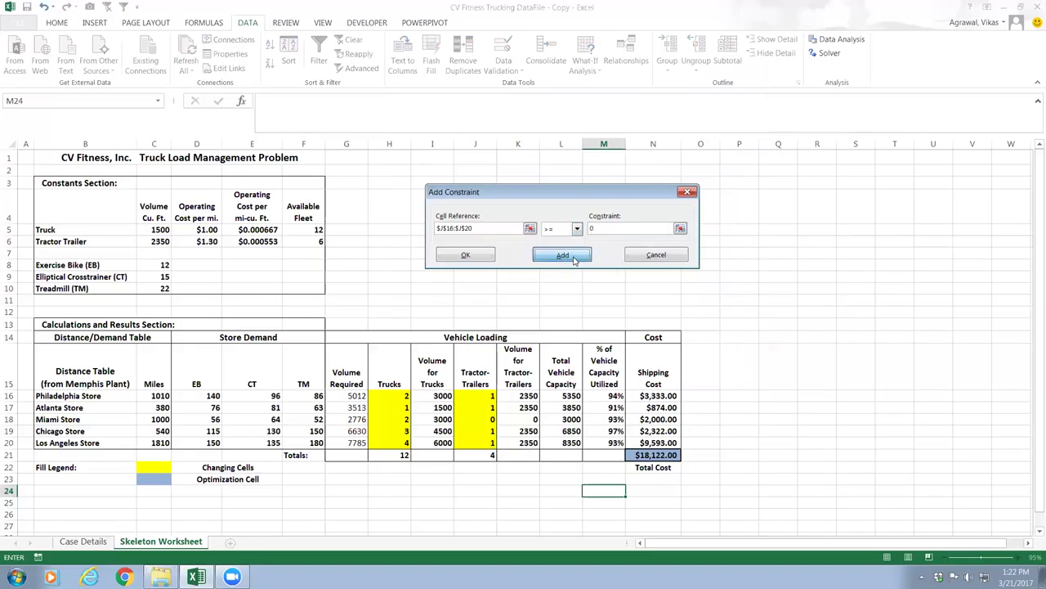
left_click_drag(482, 391, 496, 448)
left_click(577, 230)
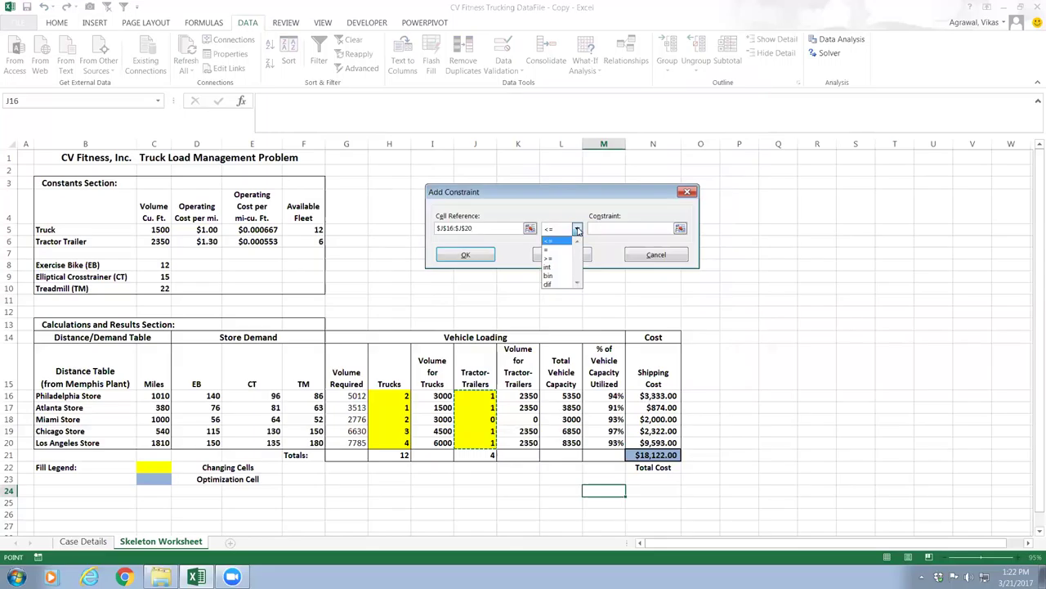
left_click(555, 267)
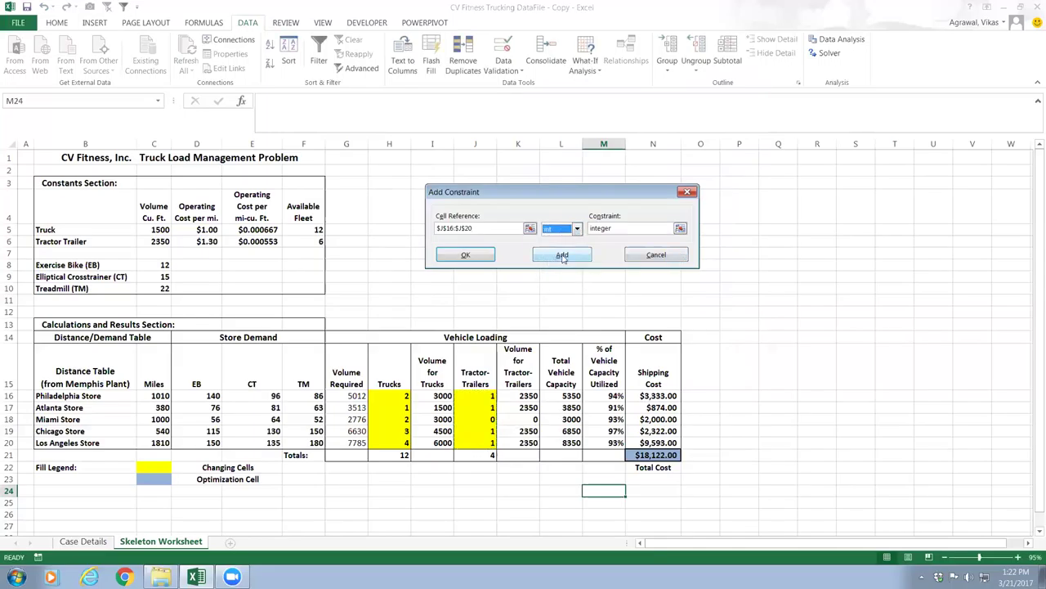
left_click(466, 255)
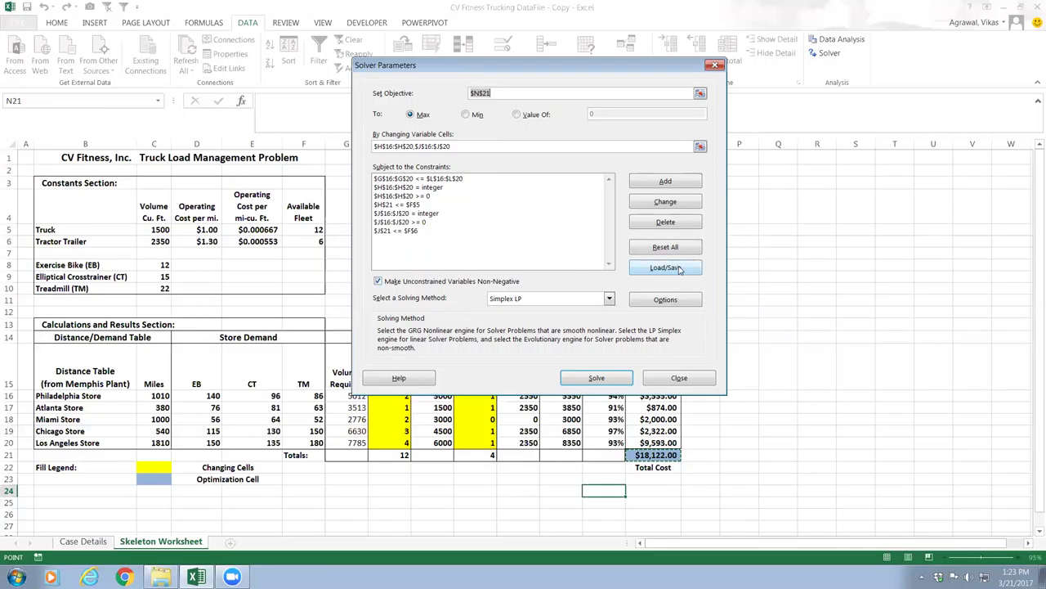
- Change Integer Optimality (%) in Solver Options from 5 to 0
left_click(652, 306)
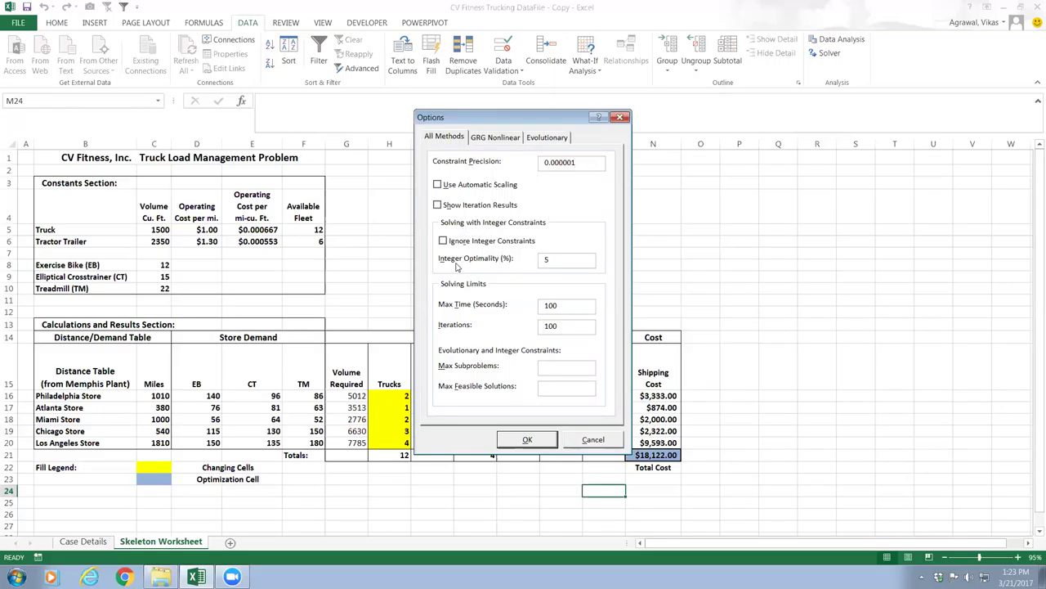
left_click_drag(557, 263, 541, 264)
type("0")
left_click(526, 440)
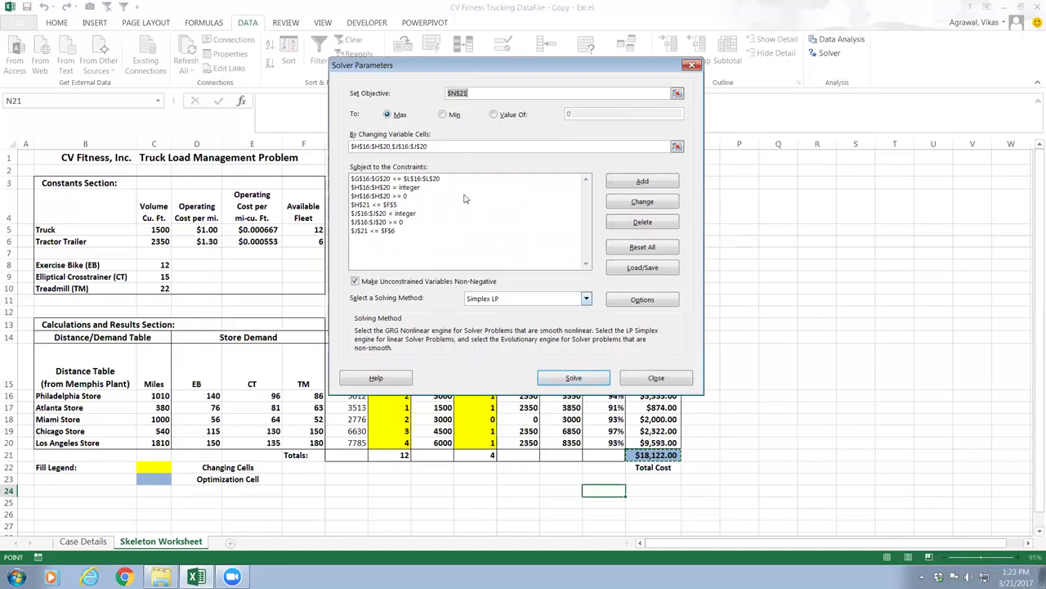
- Run Solver, reject its $23,336.00 result and keep the $18,122.00 trial plan
left_click(576, 379)
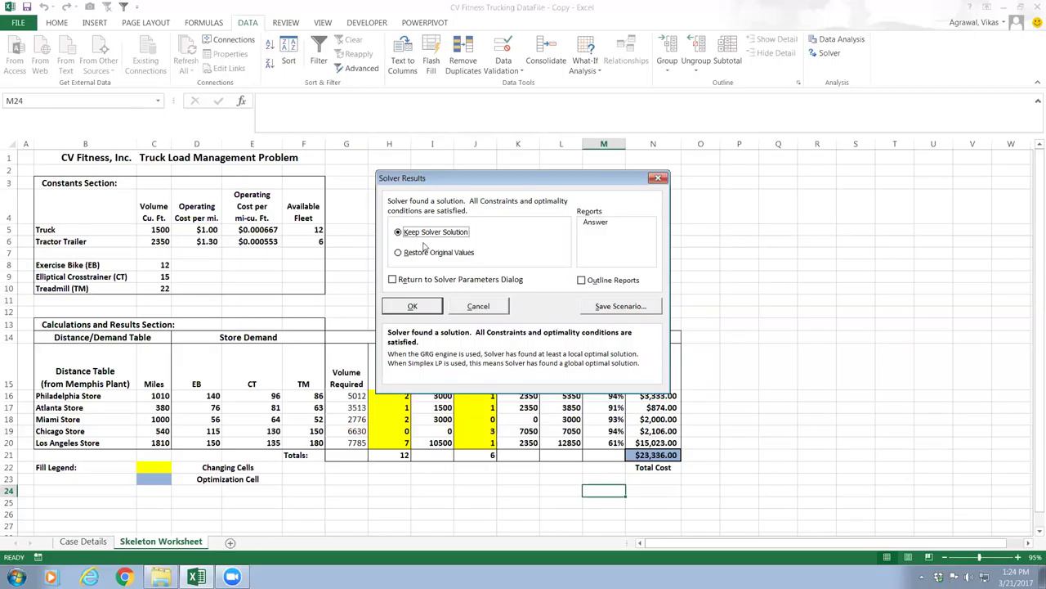
left_click(473, 306)
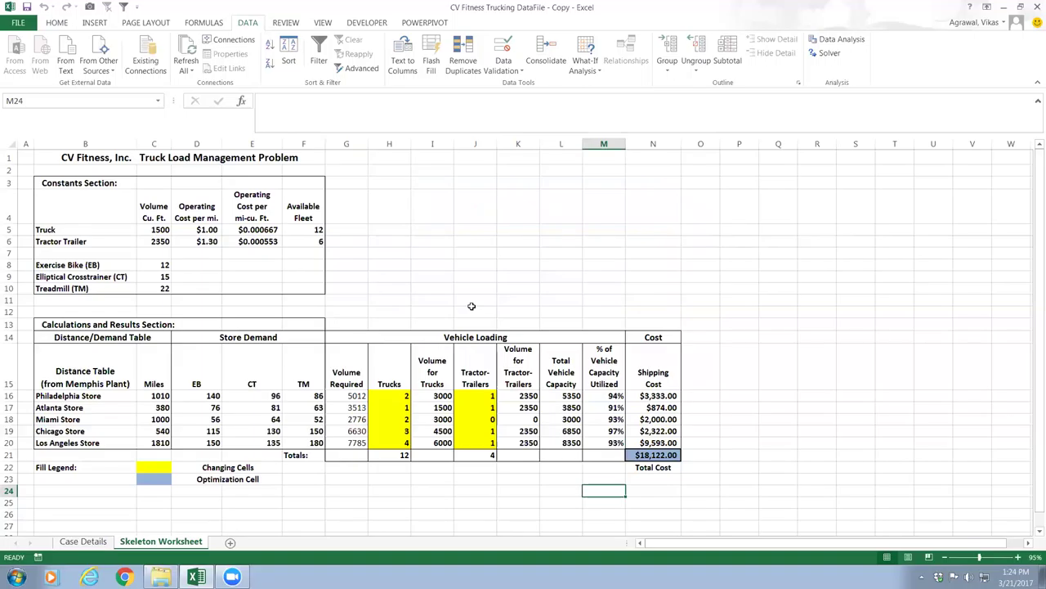
- Switch the objective to Min and solve, giving 9 trucks, 6 tractor-trailers at $17,398.00
left_click(828, 53)
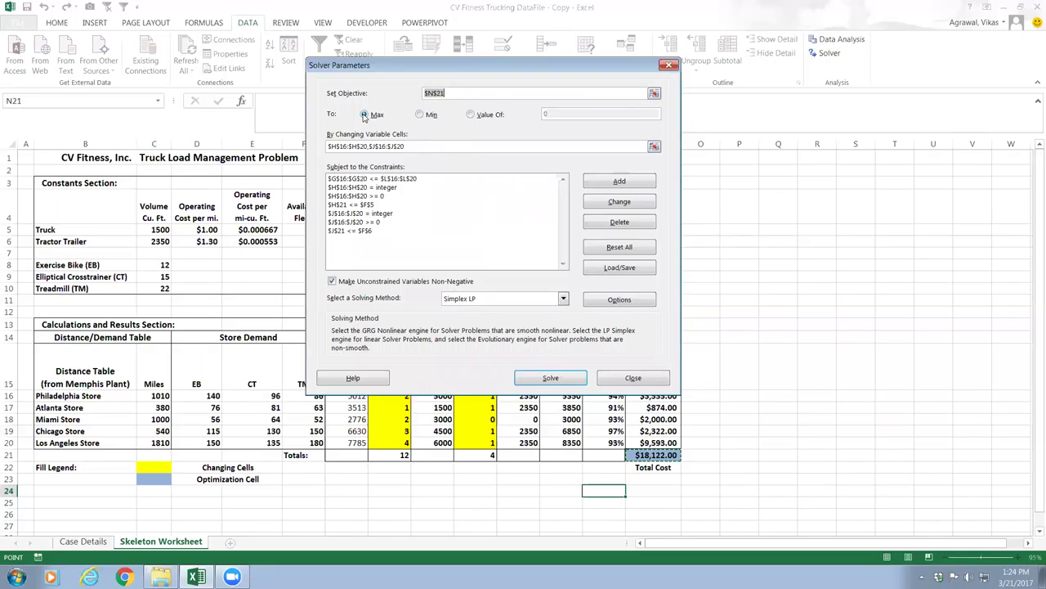
left_click(420, 115)
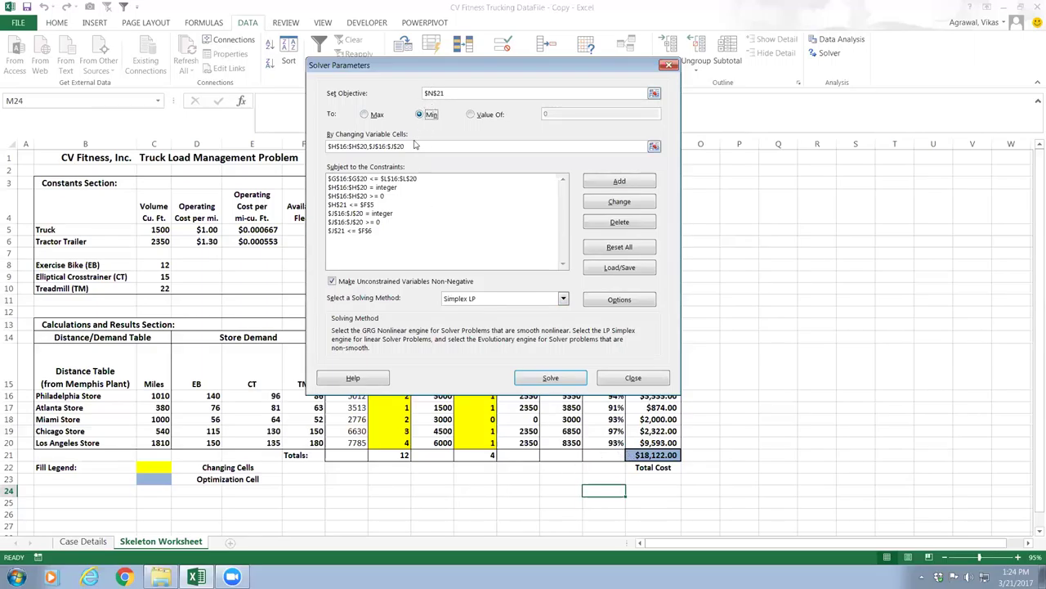
left_click(613, 300)
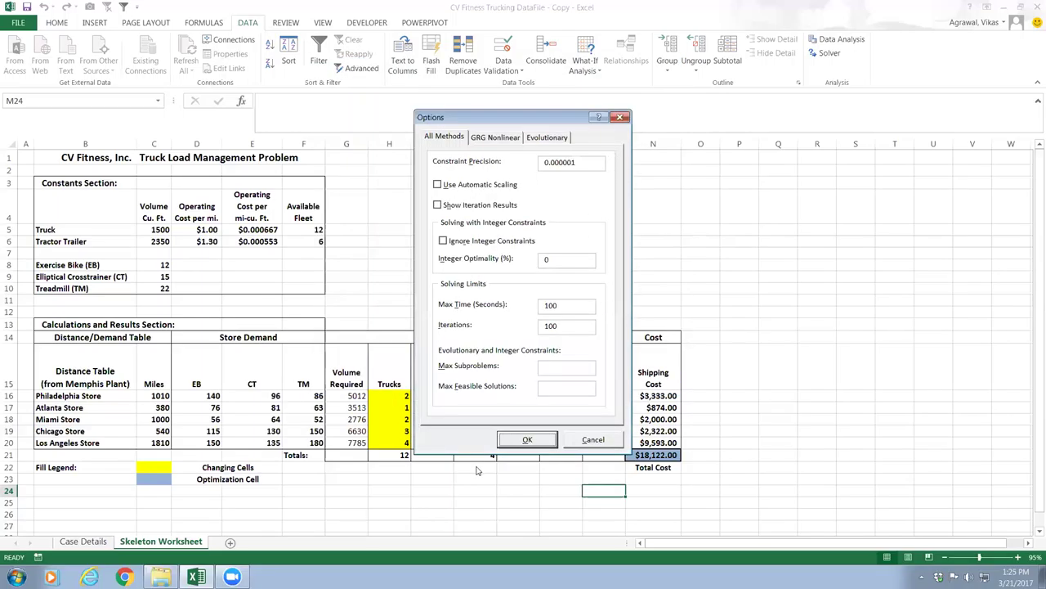
left_click(515, 441)
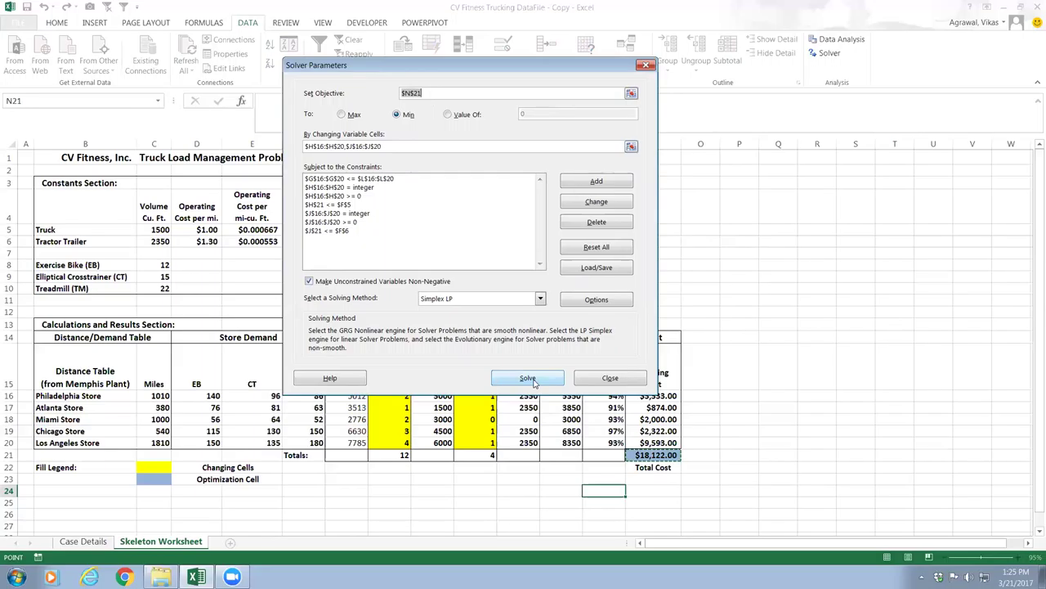
left_click(529, 378)
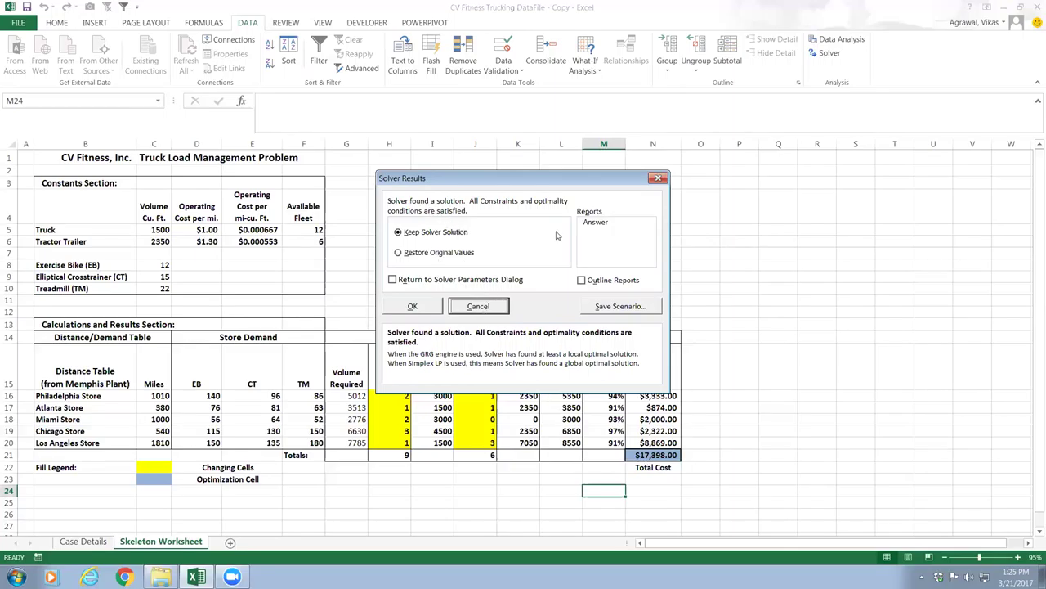
- Keep the $17,398.00 Solver solution with an Answer report, then view the Answer Report 1 sheet
left_click(586, 227)
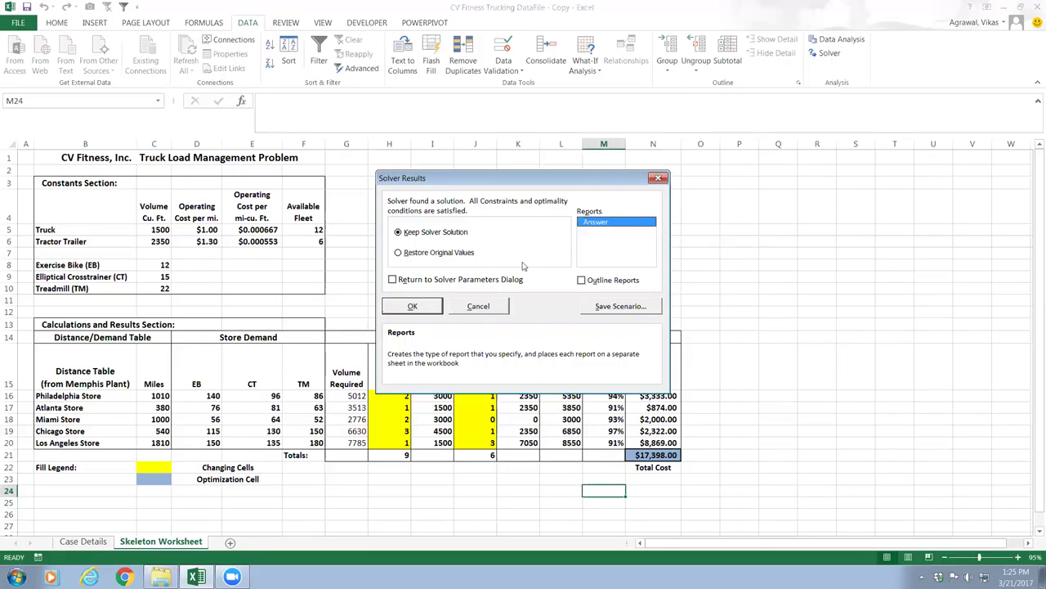
left_click(410, 308)
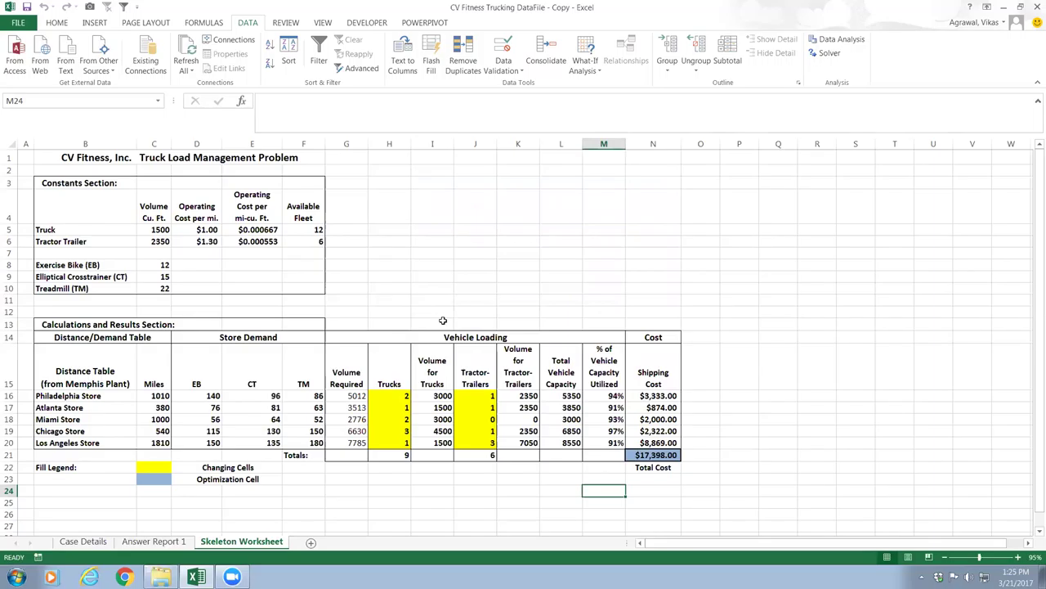
left_click(157, 542)
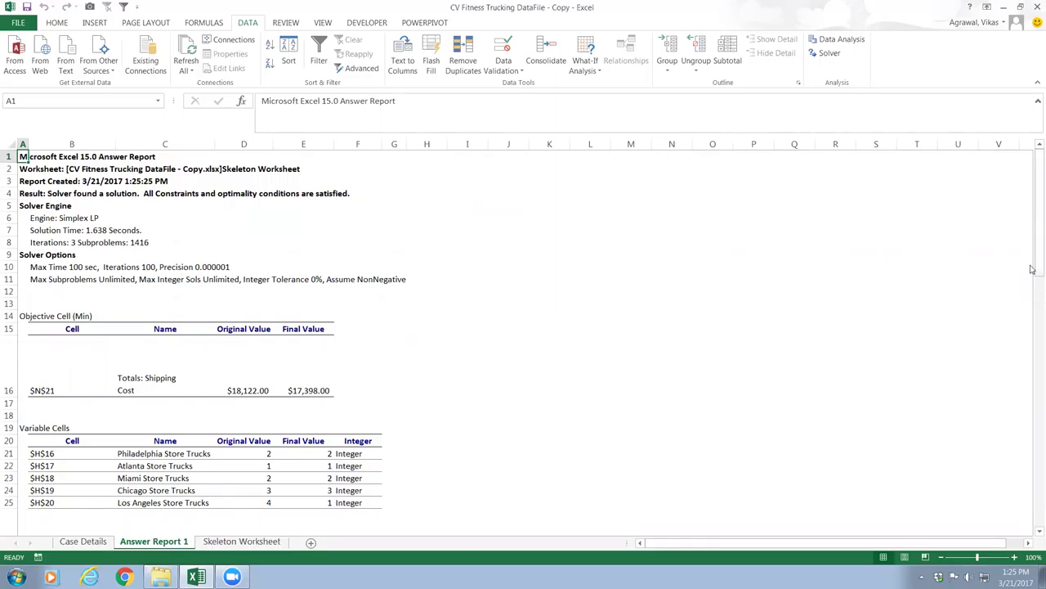
- Shrink the tall row 26 and widen column C to fit the long tractor-trailer names
left_click_drag(1031, 266, 1034, 377)
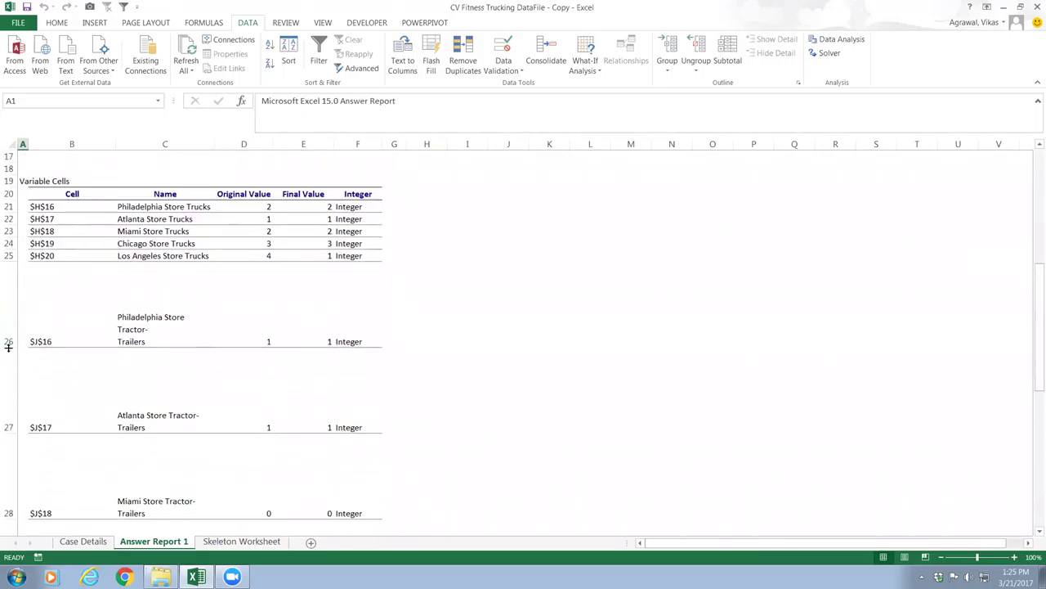
left_click_drag(8, 346, 11, 294)
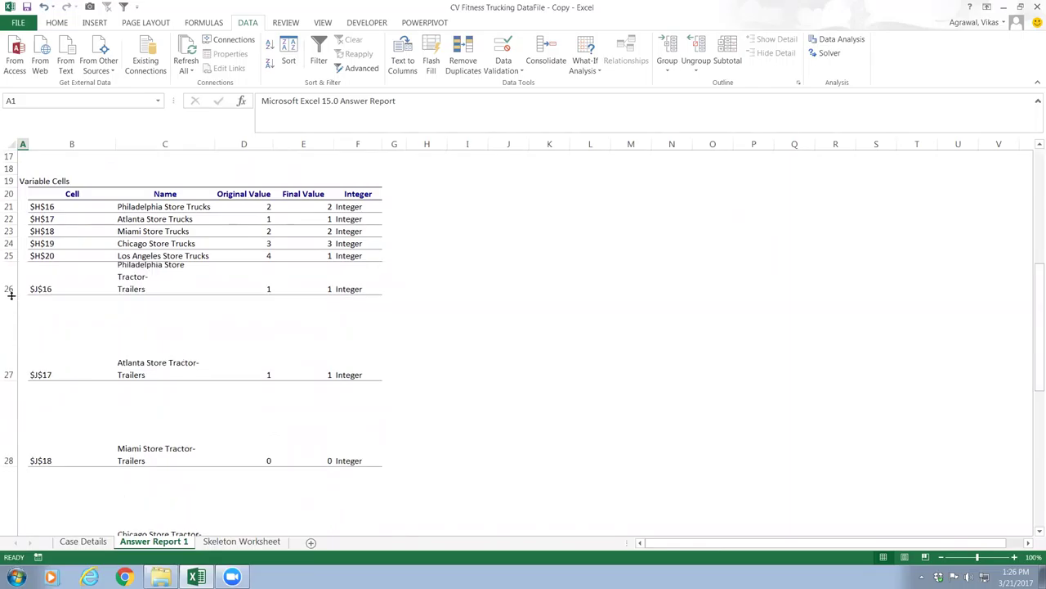
left_click(145, 269)
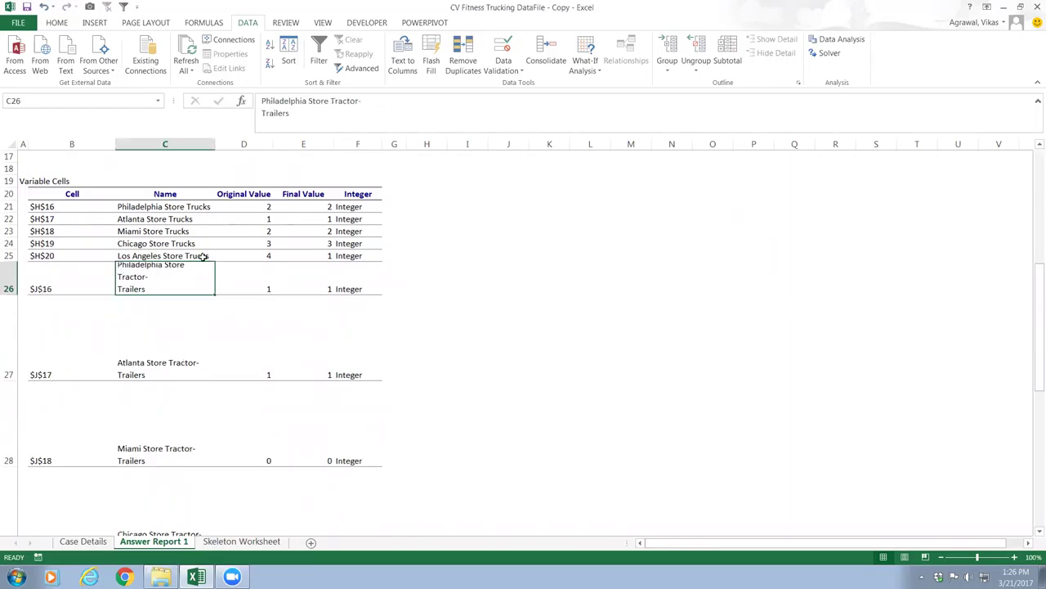
left_click_drag(215, 144, 232, 144)
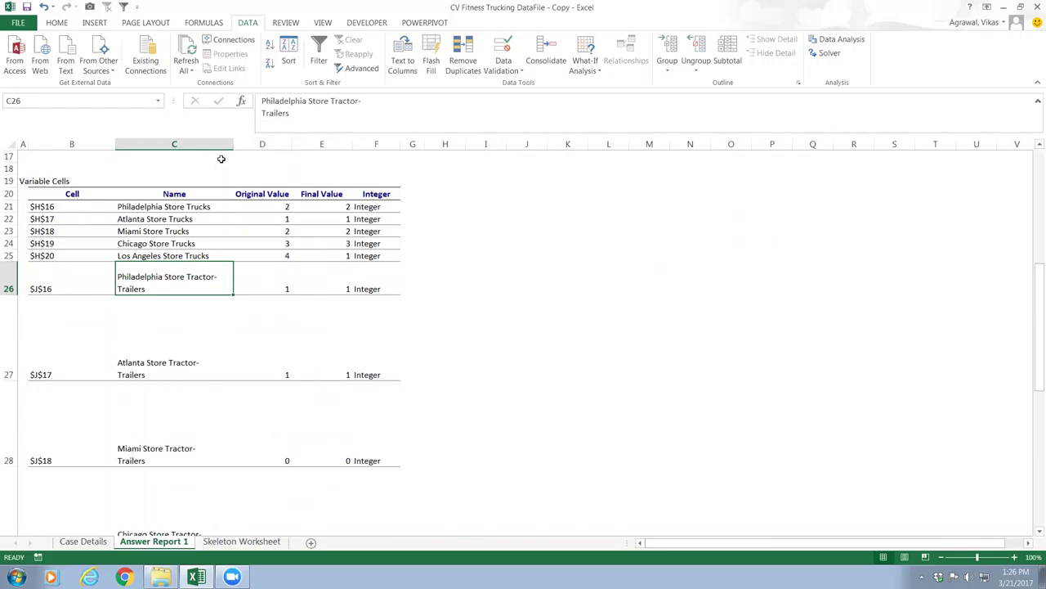
left_click_drag(237, 145, 323, 146)
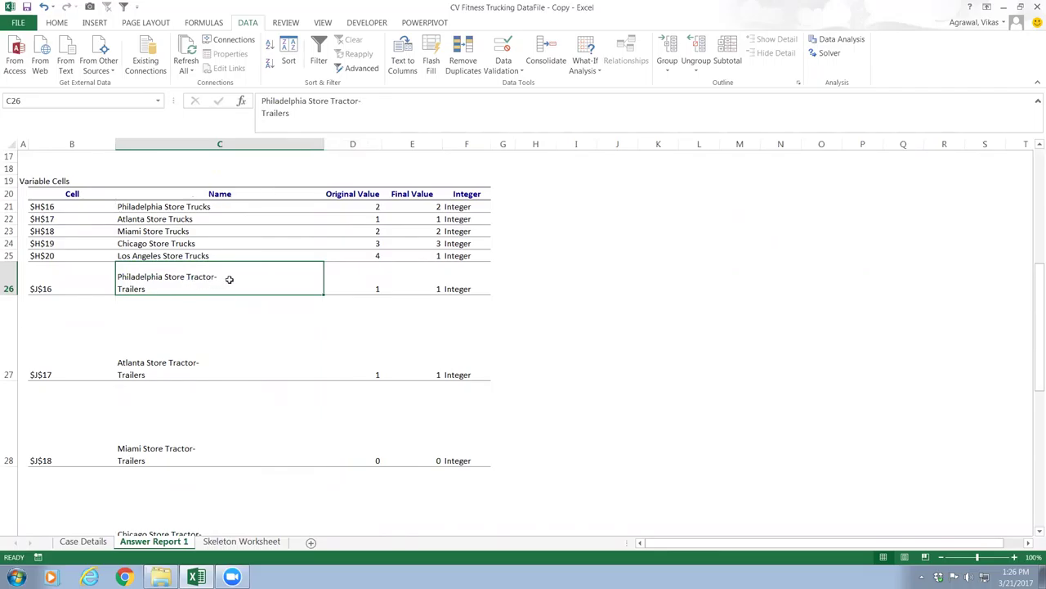
- Put the Philadelphia, Atlanta and Miami tractor-trailer names in C26:C28 on one line
double_click(224, 277)
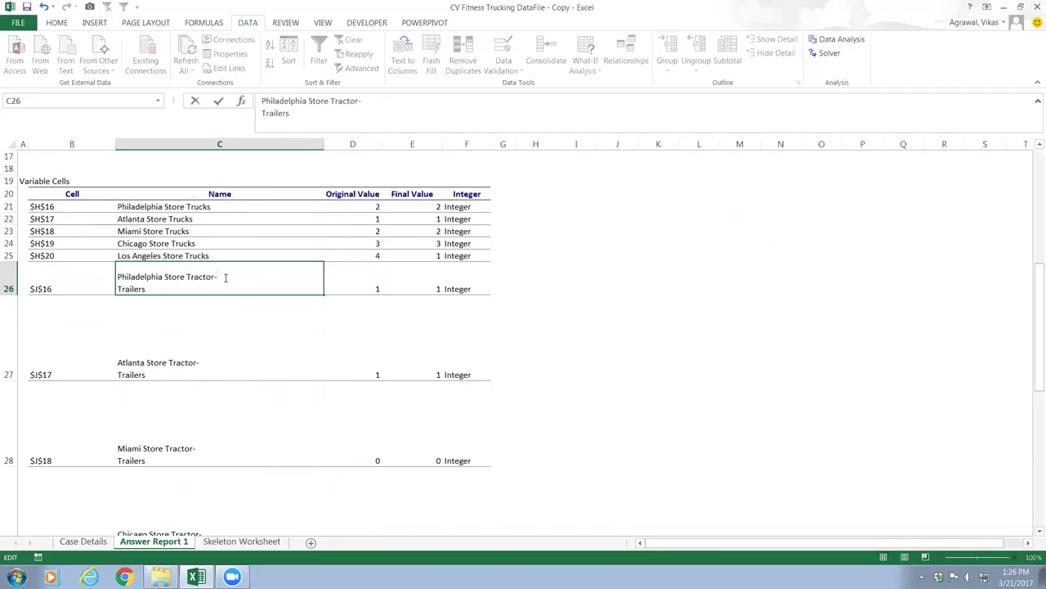
key("Delete")
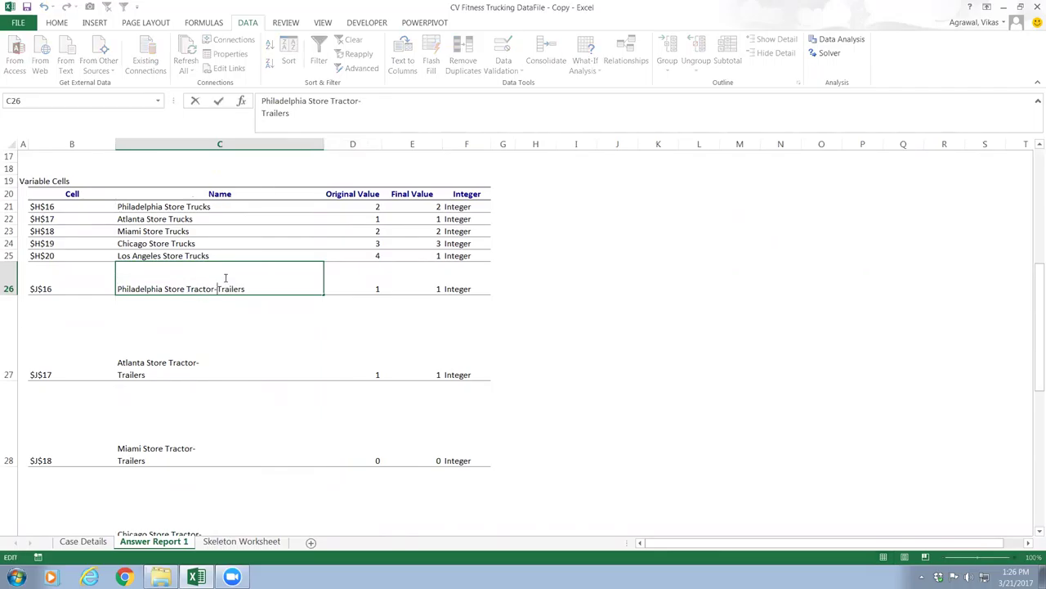
left_click(247, 332)
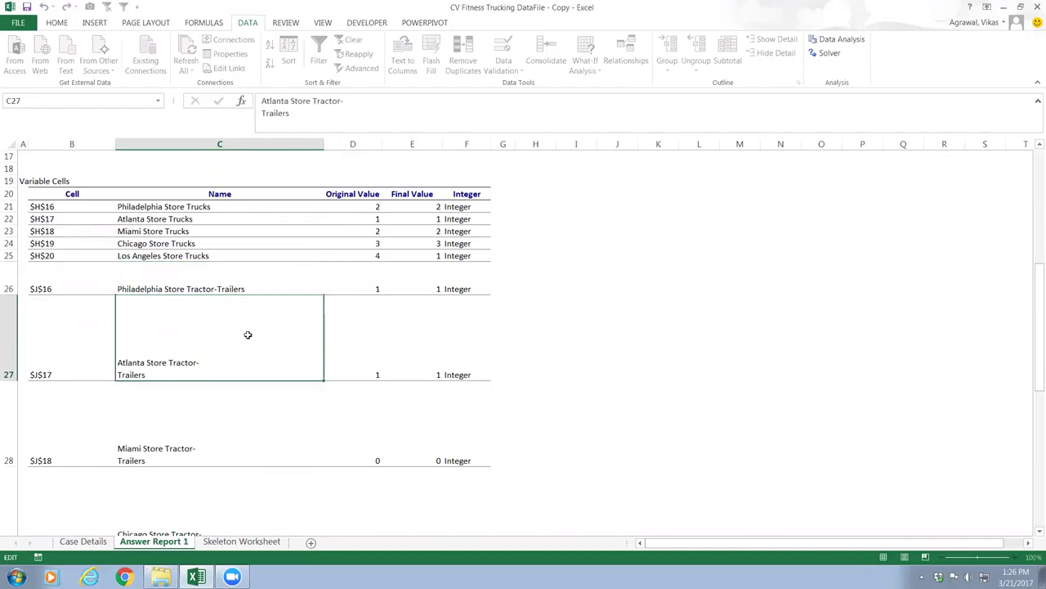
double_click(203, 364)
key("Delete")
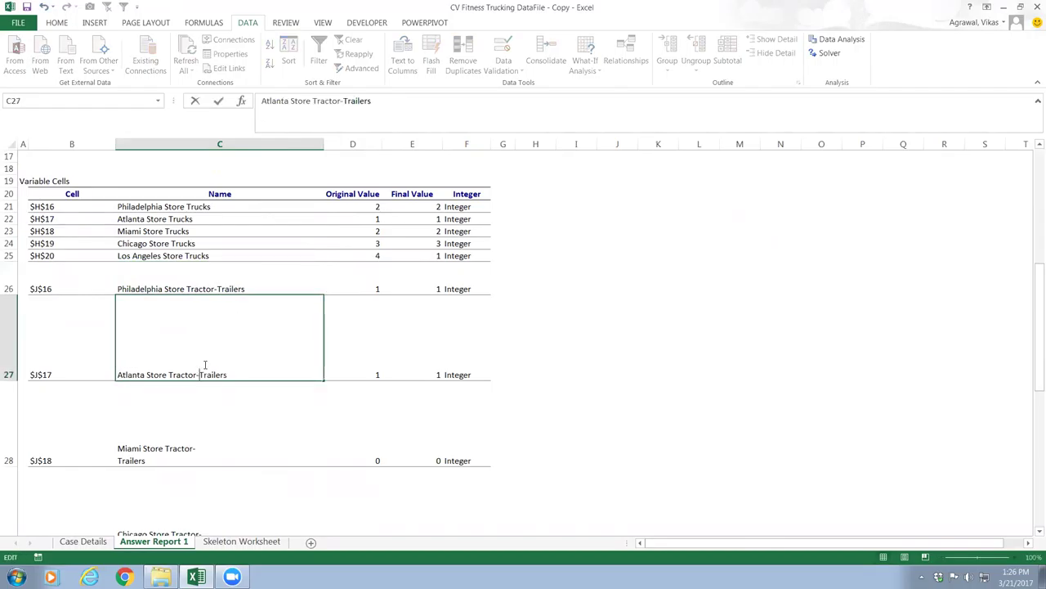
double_click(205, 451)
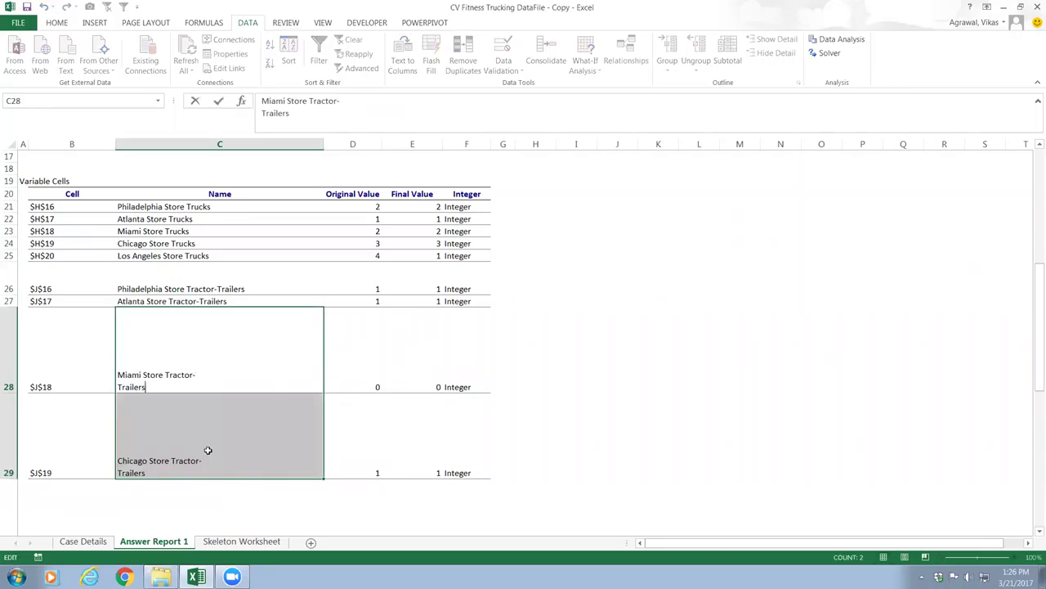
left_click(219, 372)
key("Delete")
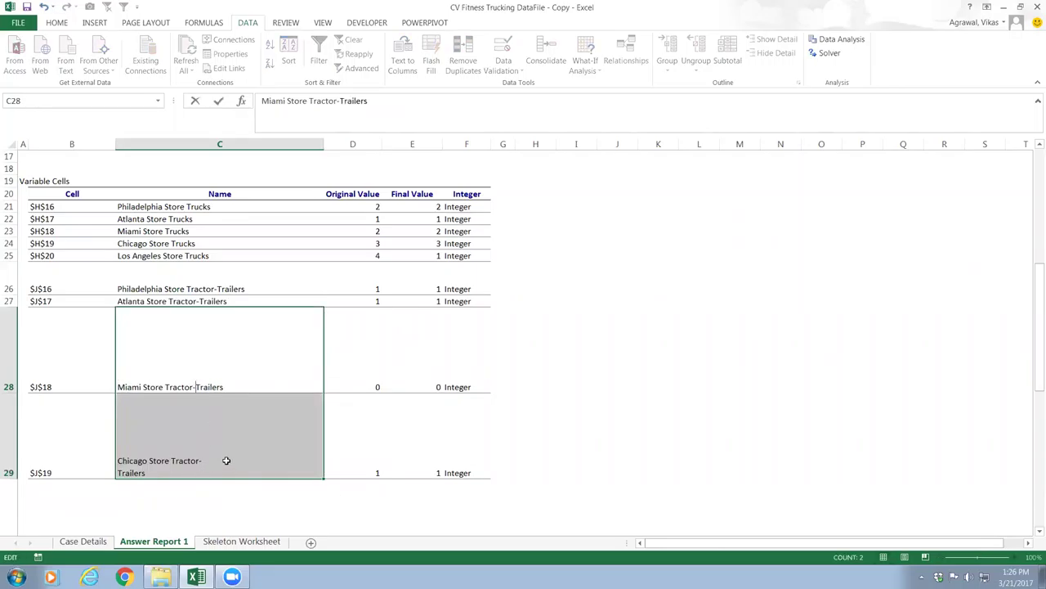
left_click(227, 460)
- Join the Chicago and Los Angeles tractor-trailer names onto one line each
double_click(213, 389)
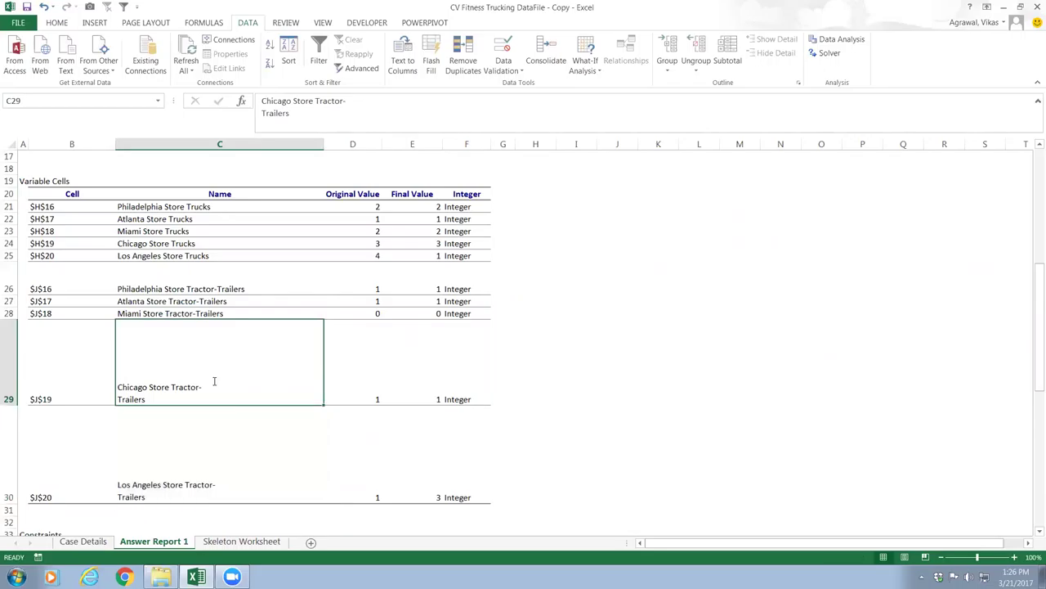
key("Delete")
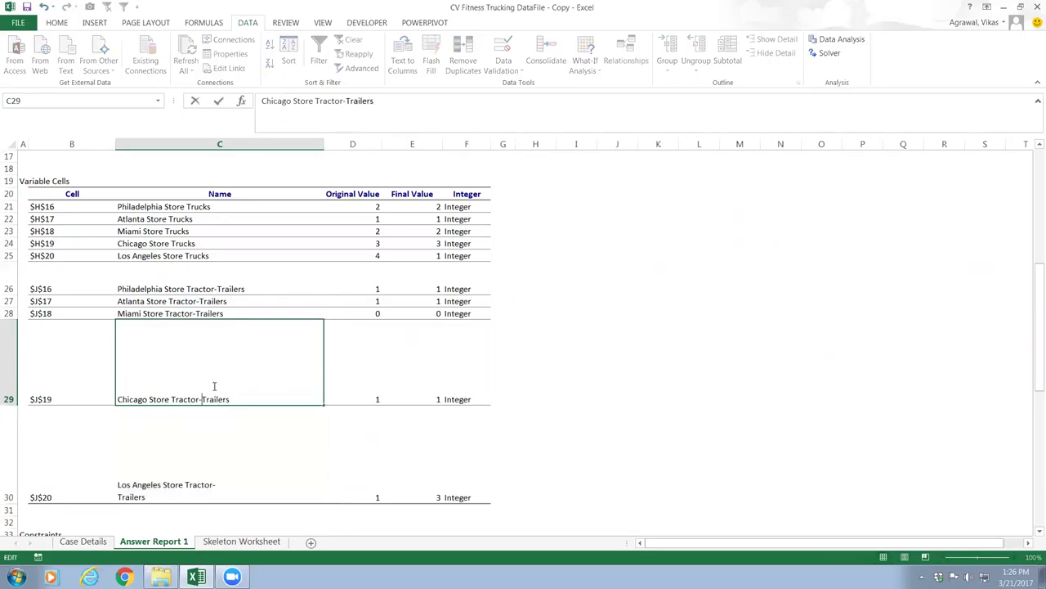
left_click(241, 443)
double_click(229, 410)
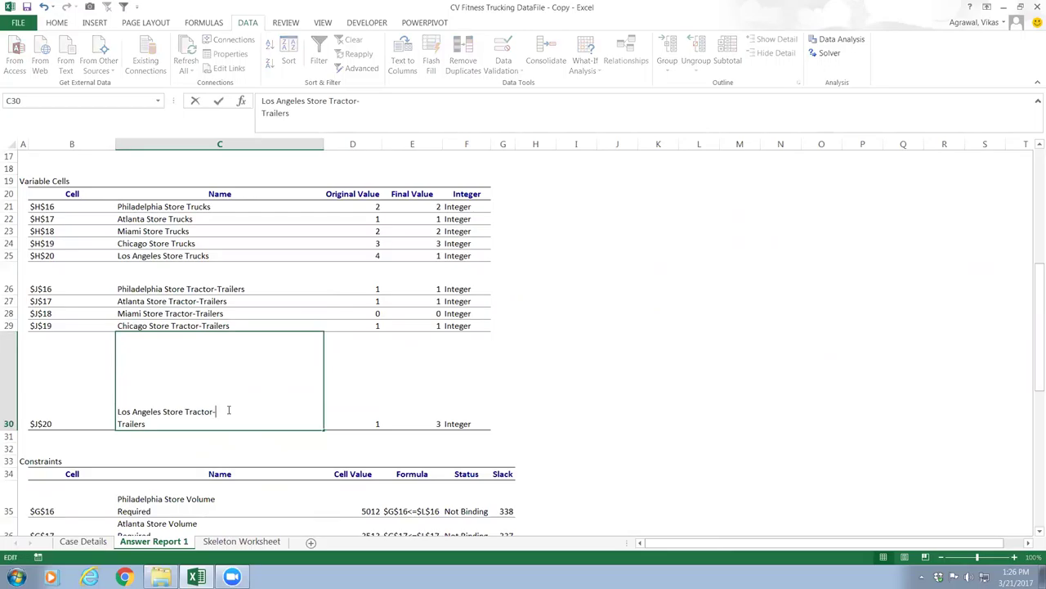
key("Delete")
key("Return")
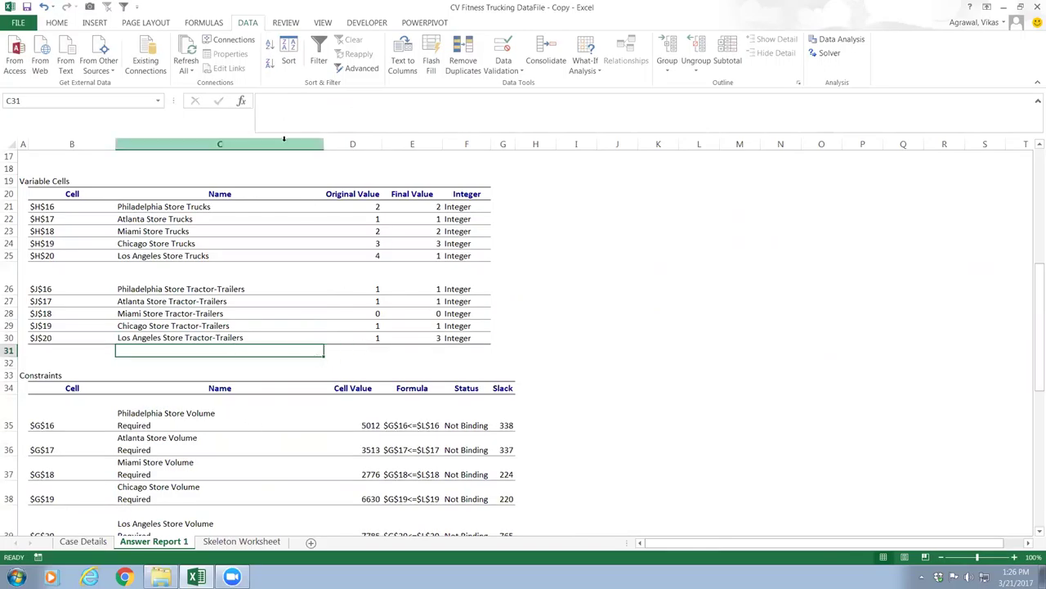
left_click(226, 258)
- Narrow column C to fit the names and autofit row 26 to normal height
left_click_drag(323, 146, 260, 146)
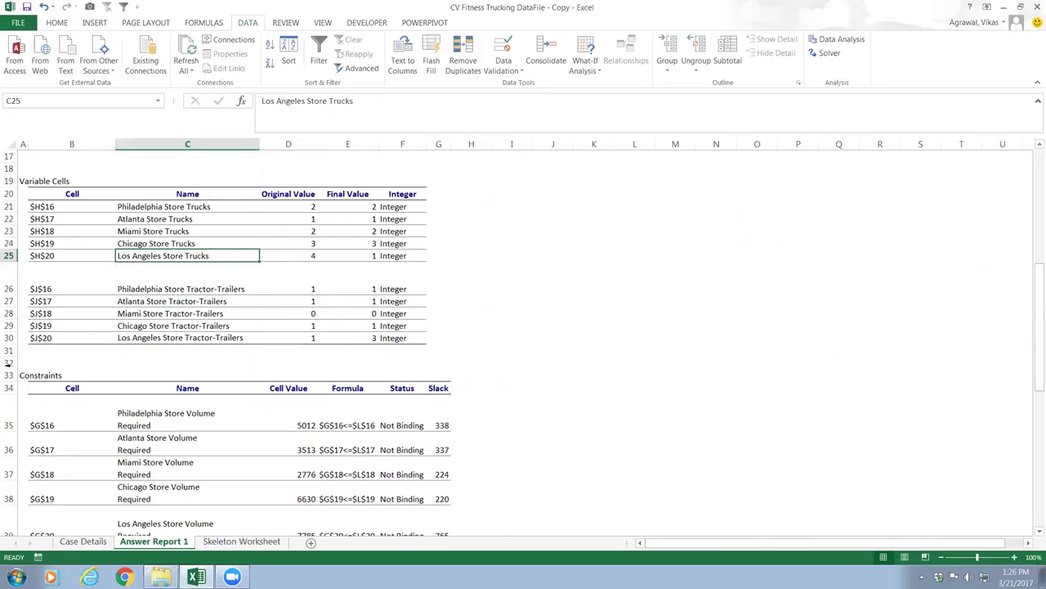
double_click(12, 293)
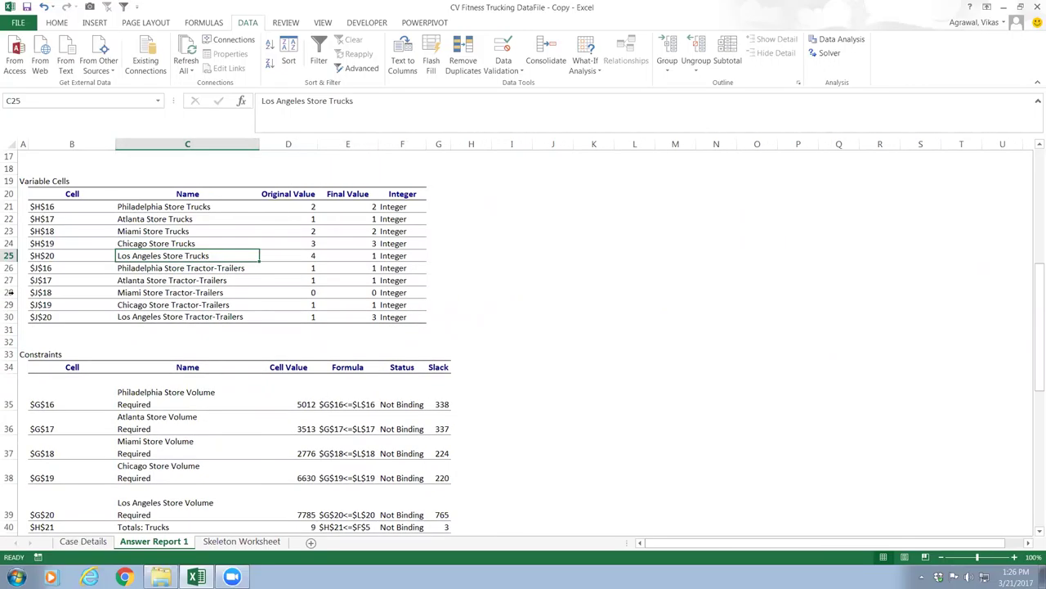
left_click(568, 281)
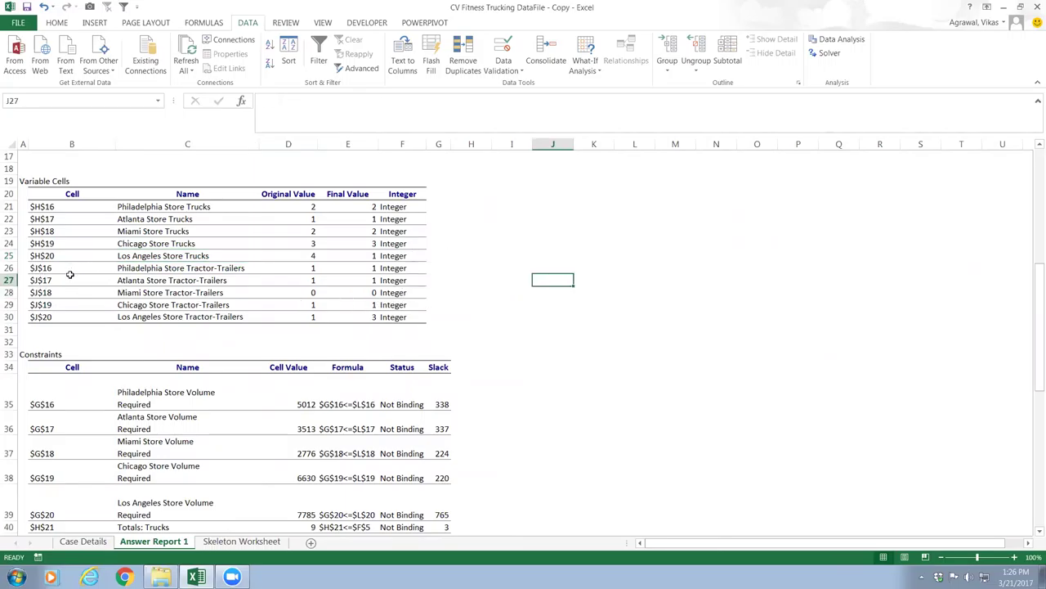
- Review the truck rows C21:D25 and the tractor-trailer rows C26:D30
left_click_drag(171, 206, 303, 250)
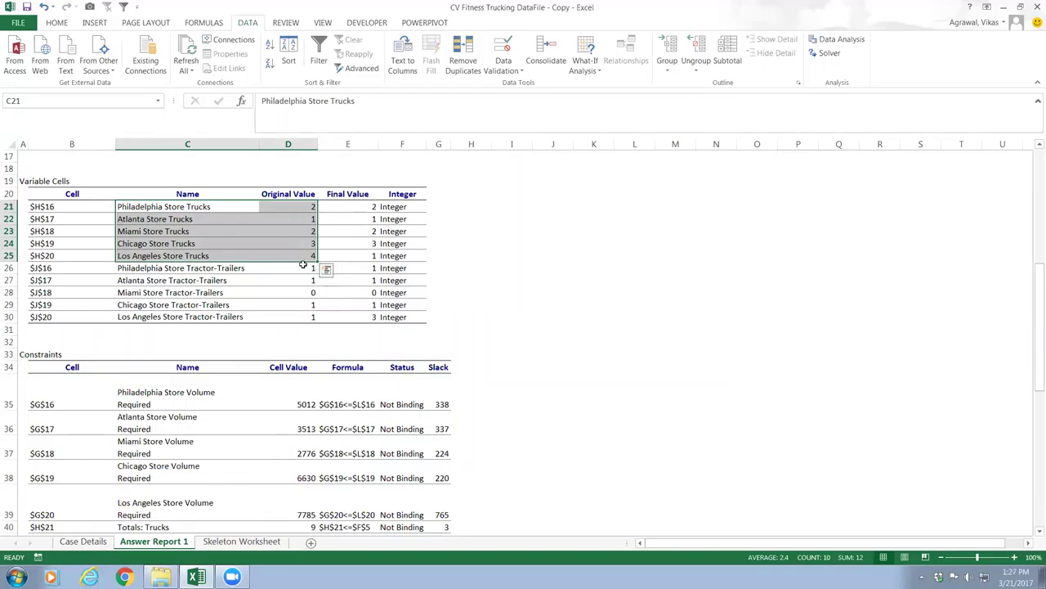
left_click_drag(296, 267, 288, 292)
left_click_drag(203, 268, 287, 316)
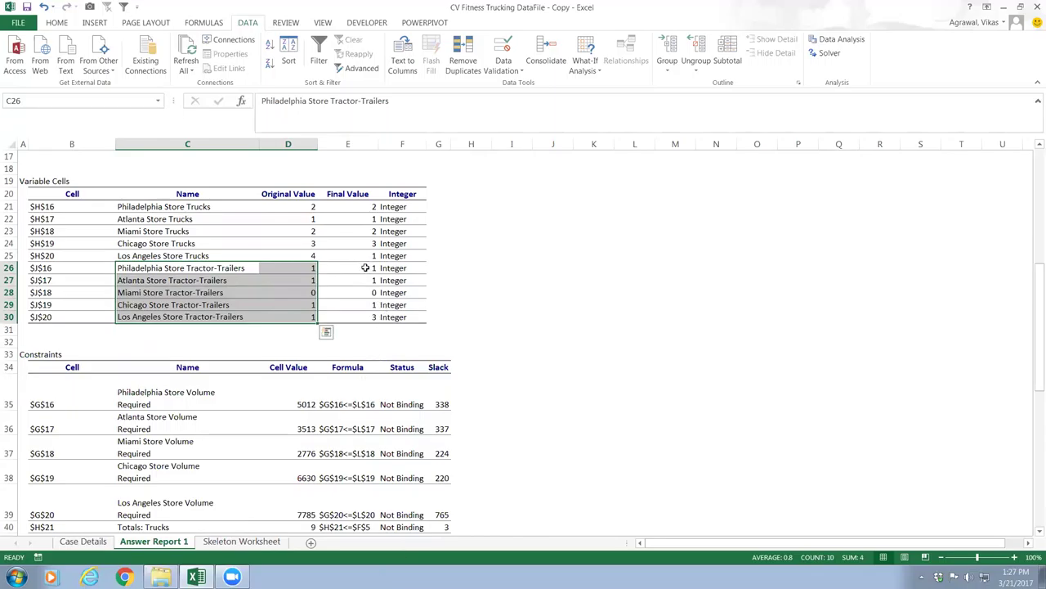
- Put the Philadelphia and Atlanta Store Tractor-Trailers constraint names on one line
scroll(546, 401, "up", 5)
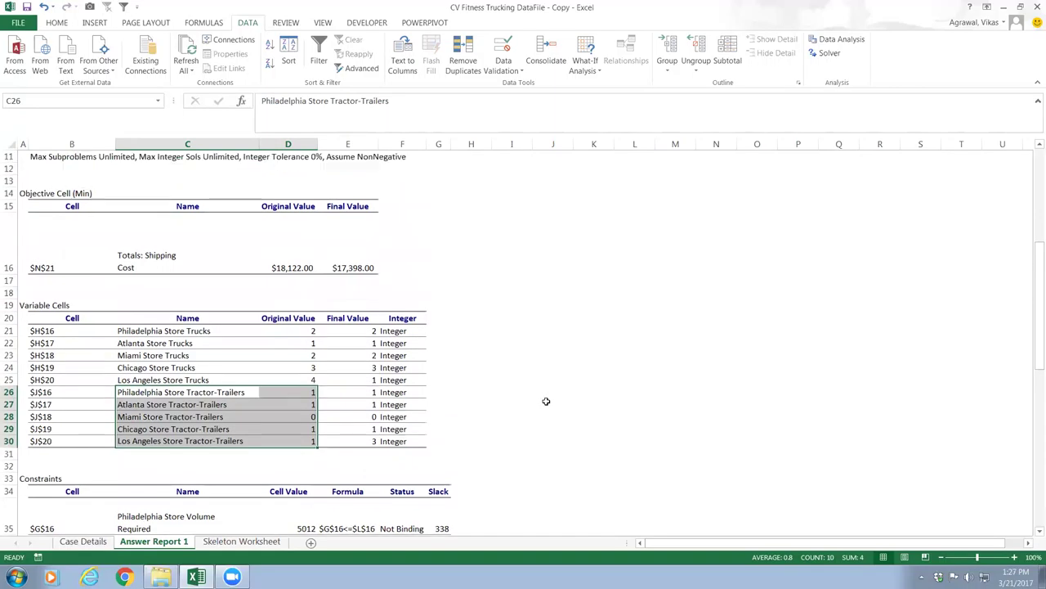
scroll(546, 401, "down", 6)
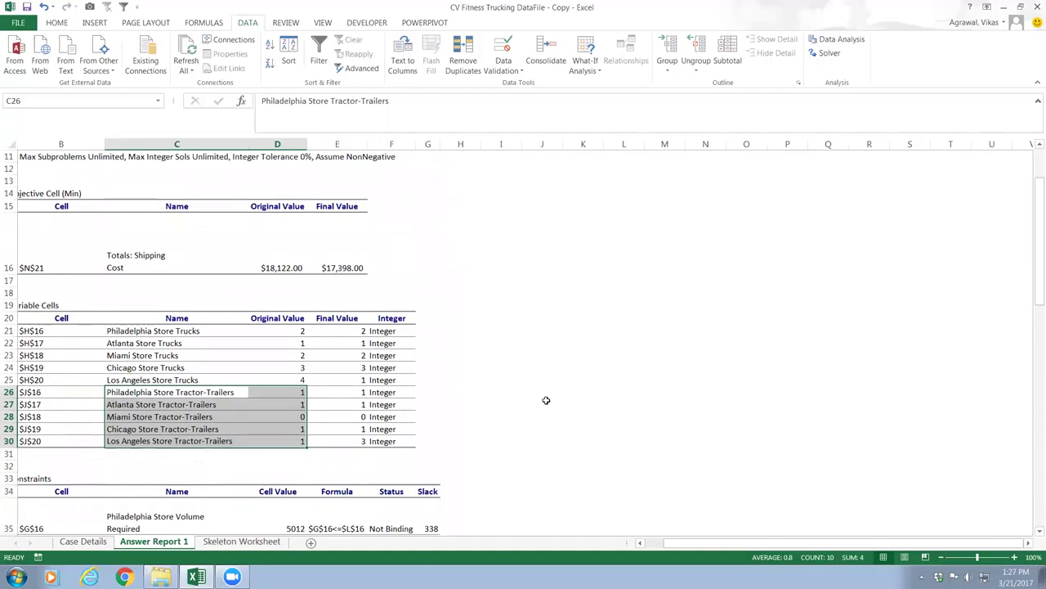
scroll(551, 397, "down", 2)
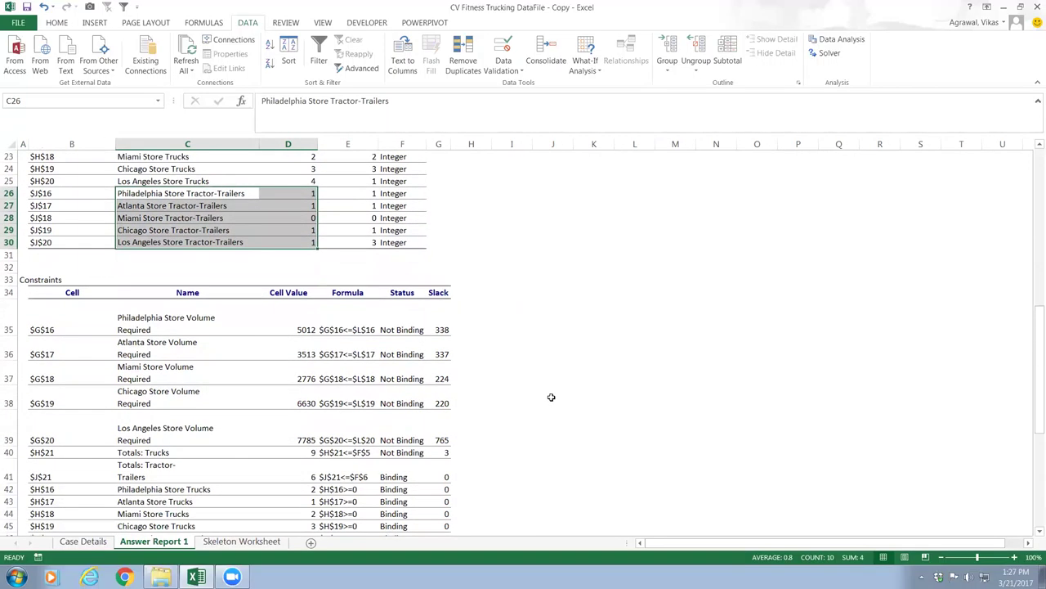
scroll(551, 396, "down", 2)
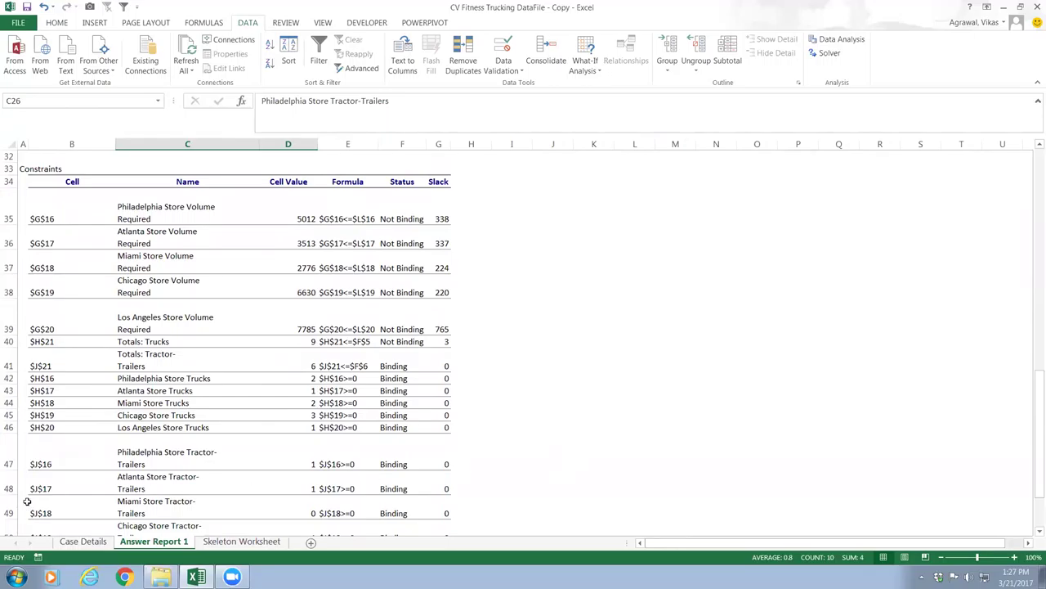
left_click(233, 452)
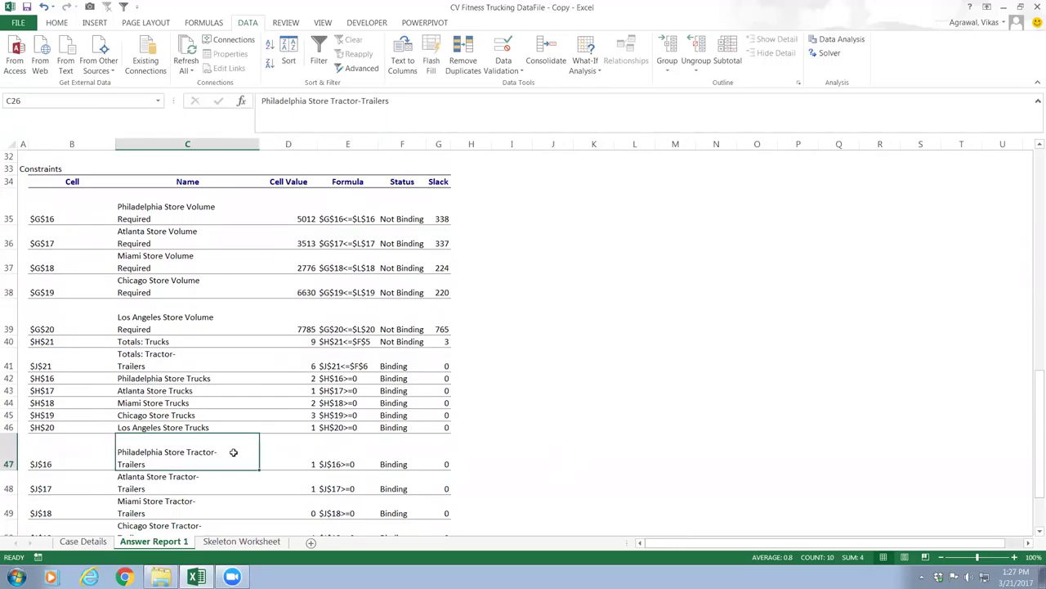
double_click(233, 452)
key("Delete")
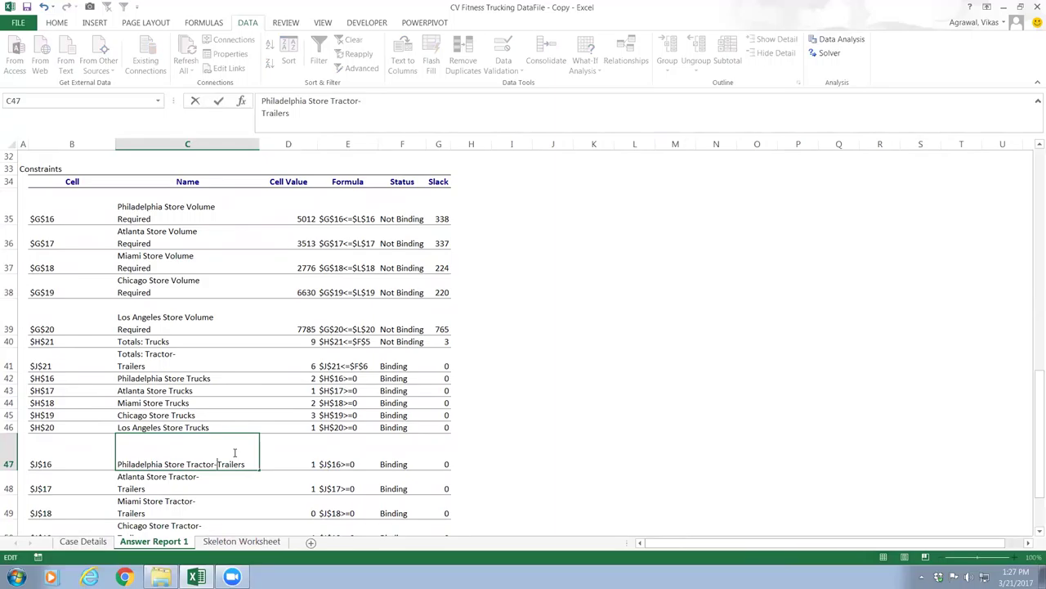
key("Return")
double_click(211, 451)
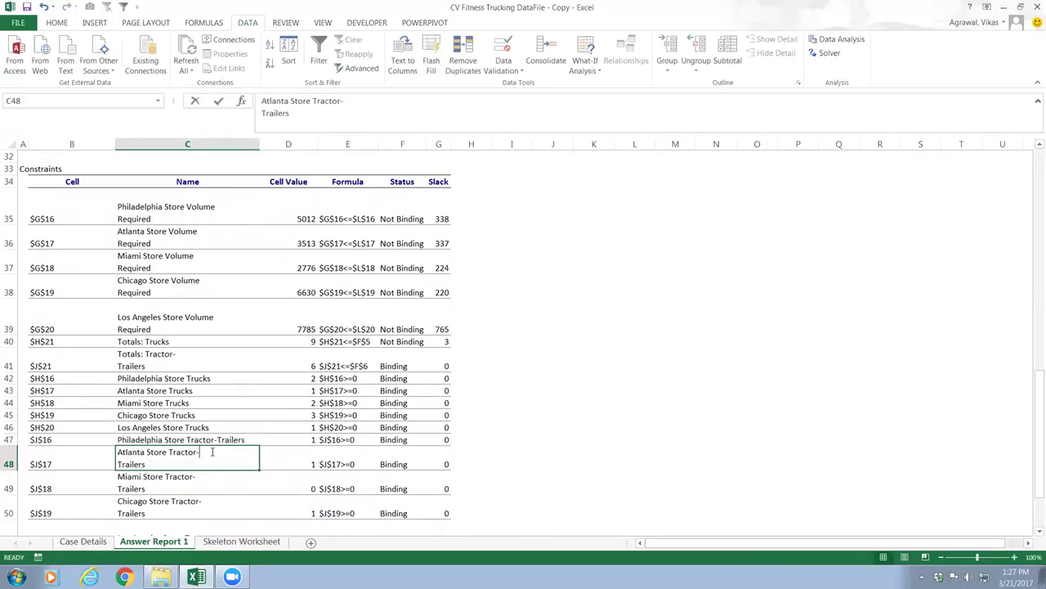
key("Delete")
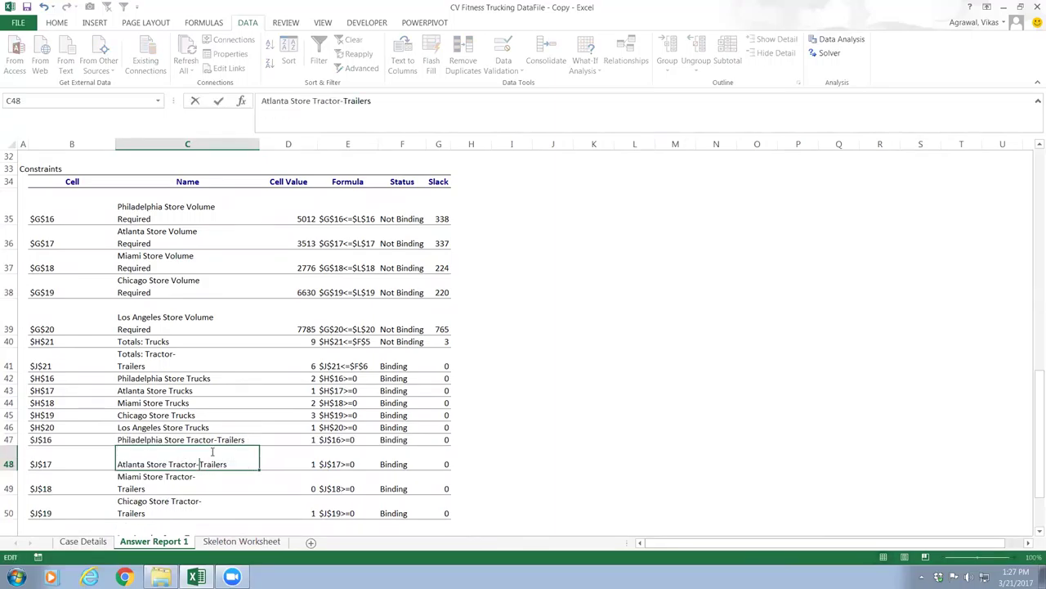
left_click_drag(220, 481, 218, 483)
key("F2")
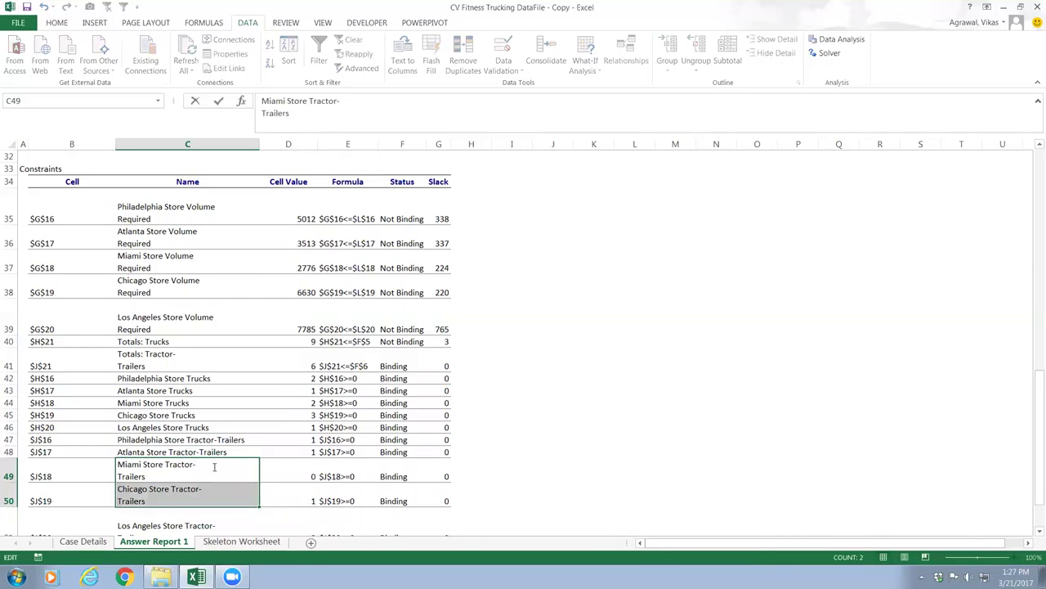
- Join the Miami, Chicago and Los Angeles tractor-trailers constraint names onto one line
key("Delete")
key("Return")
double_click(232, 482)
key("Delete")
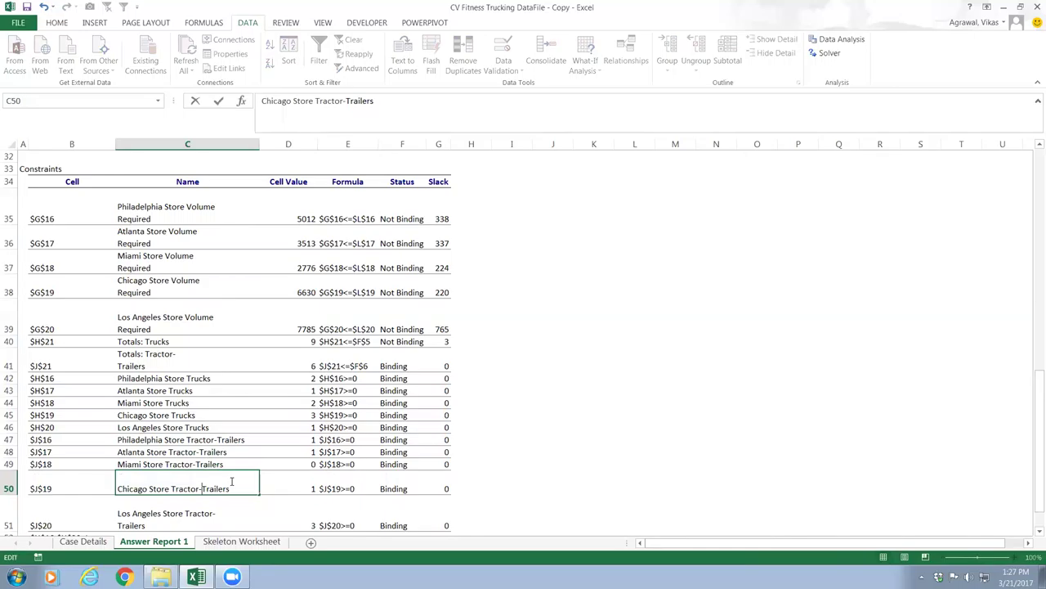
left_click(280, 514)
double_click(226, 503)
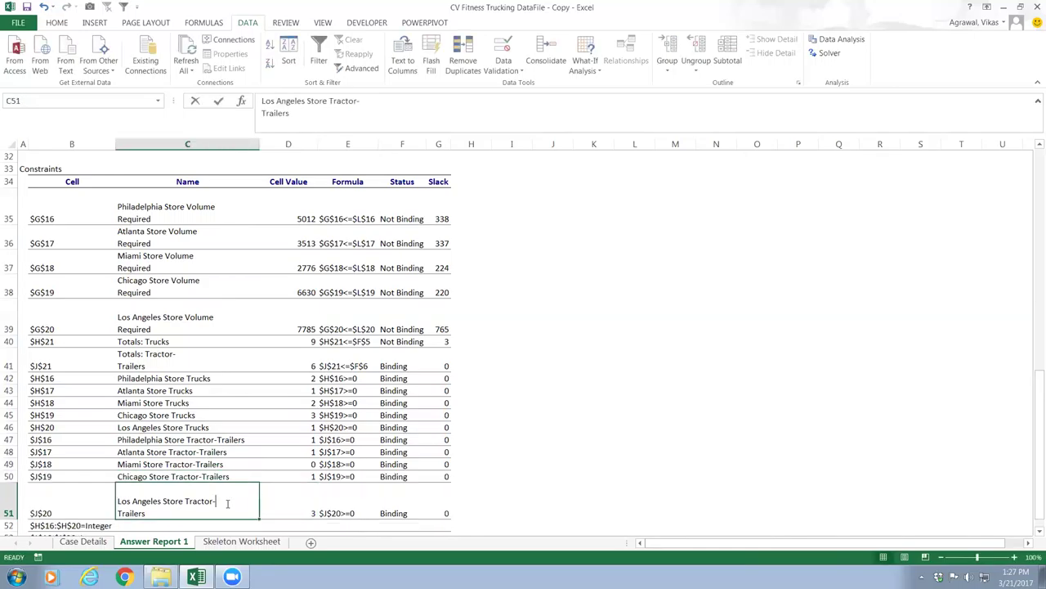
key("Delete")
left_click(309, 503)
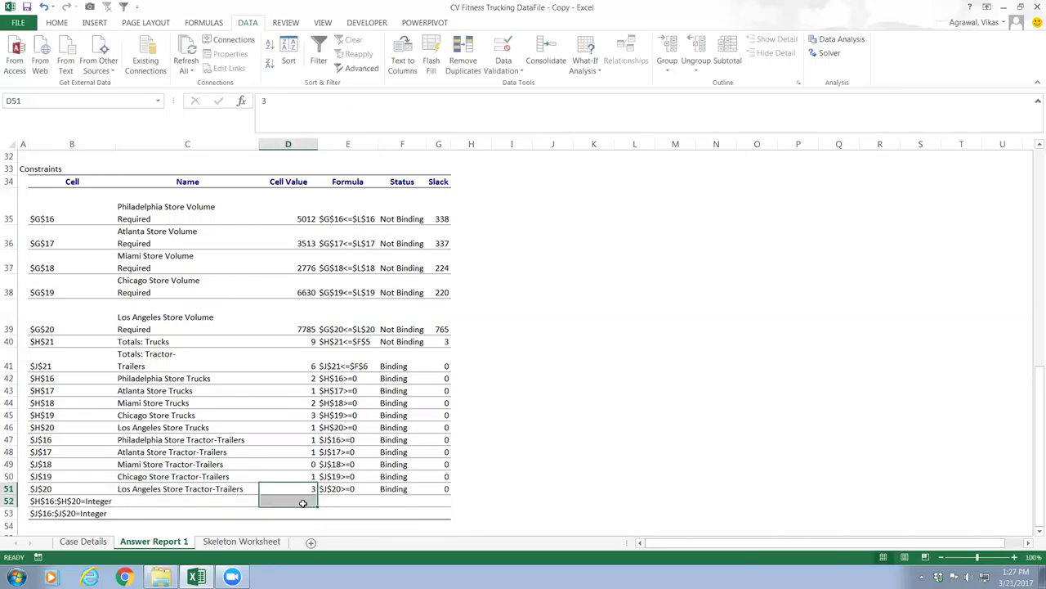
- Put the Los Angeles and Philadelphia Store Volume Required names on one line
left_click(666, 450)
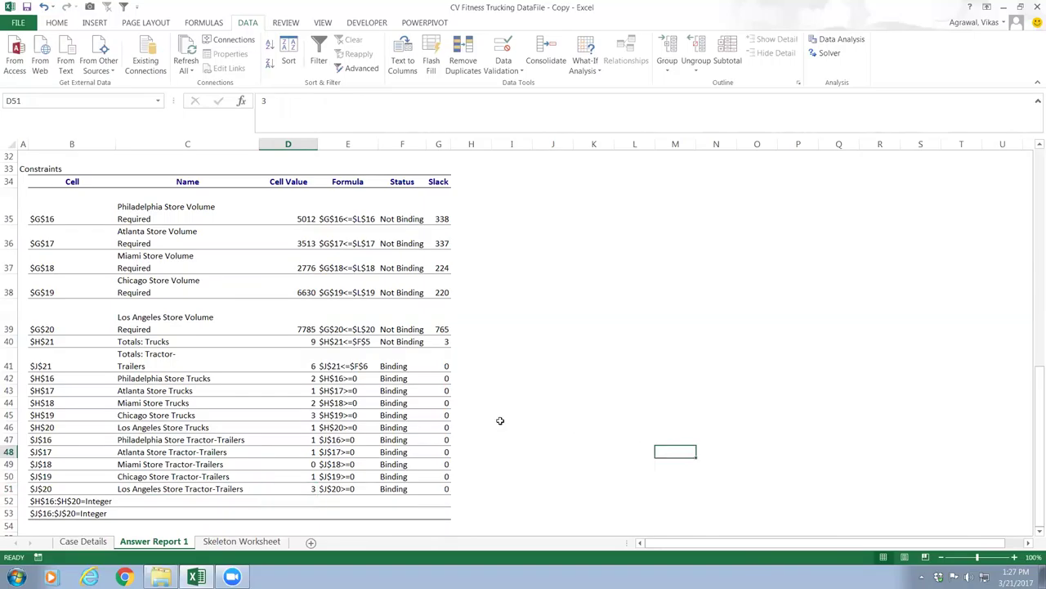
left_click(227, 321)
double_click(225, 320)
key("Delete")
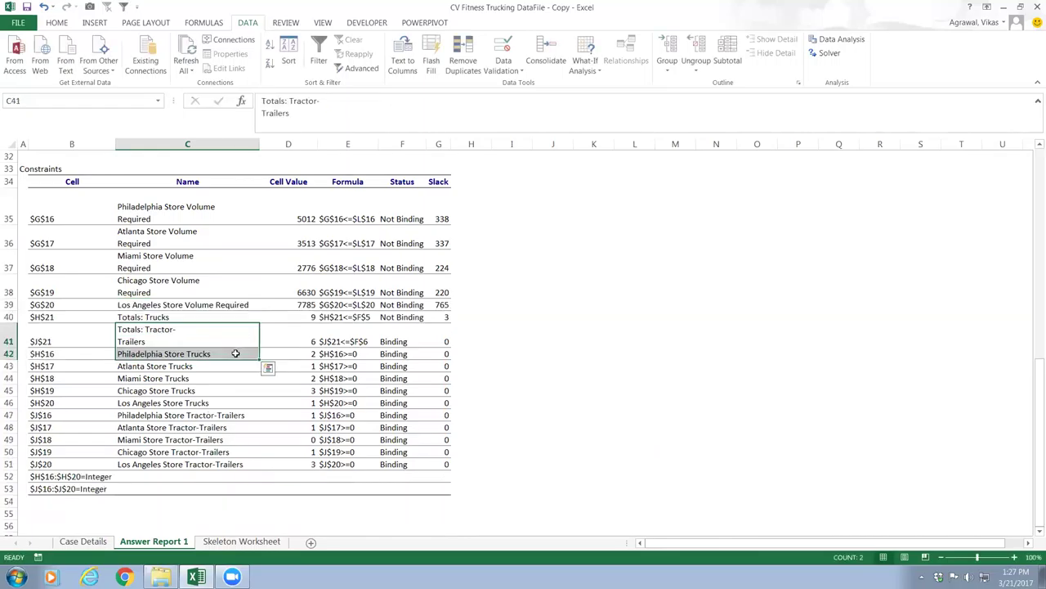
left_click(582, 405)
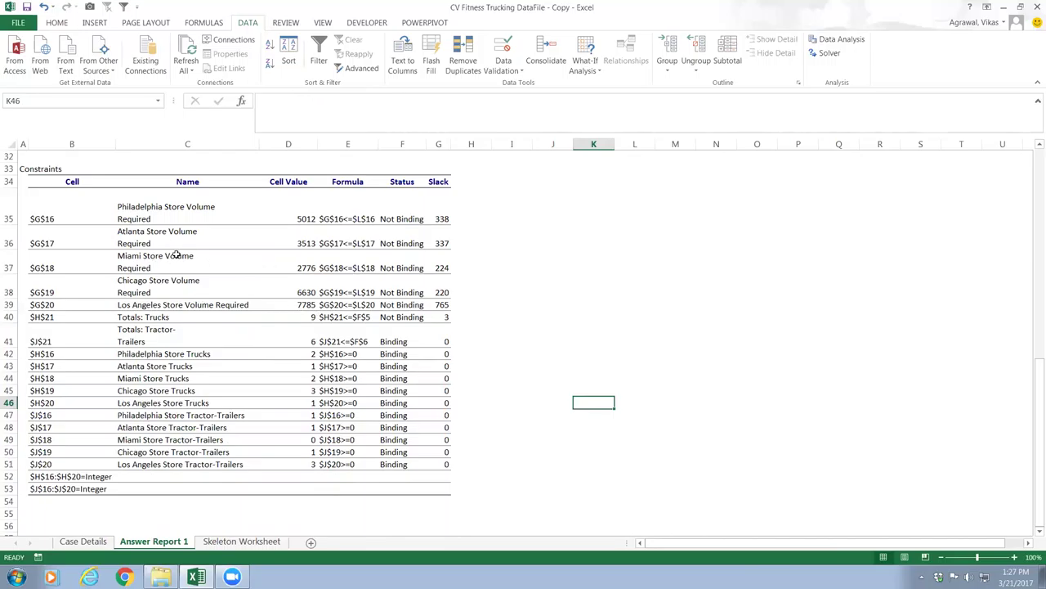
left_click(223, 209)
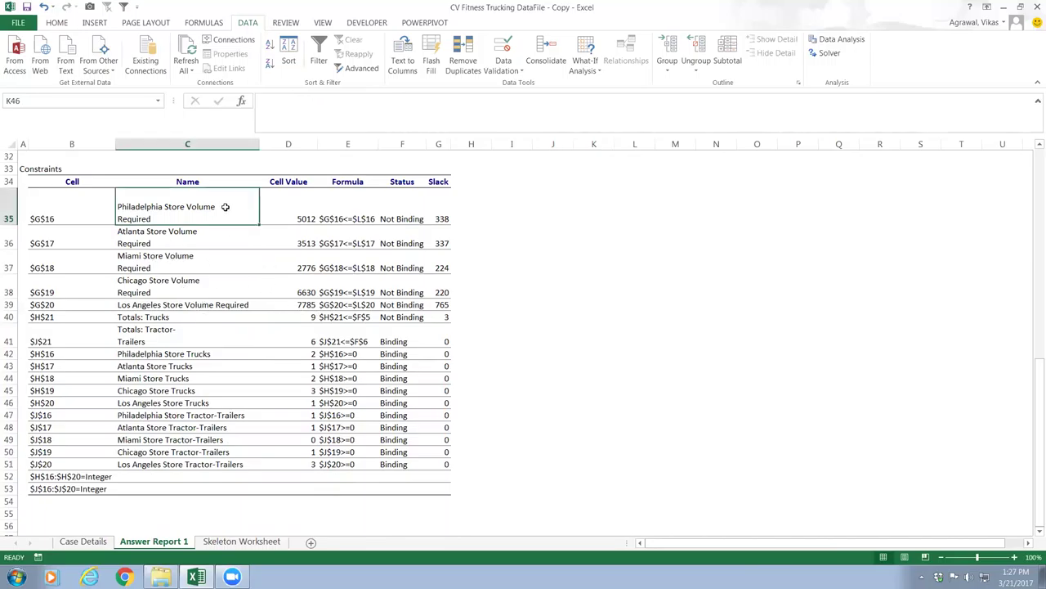
key("Delete")
key("Return")
- Join the Atlanta, Miami and Chicago volume constraint names onto one line
double_click(224, 209)
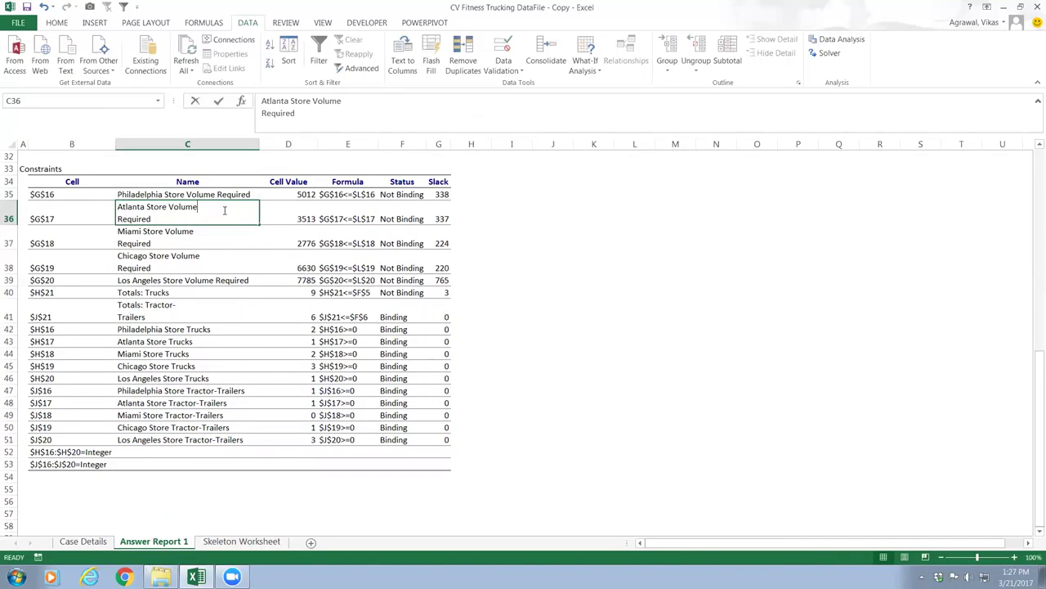
key("Delete")
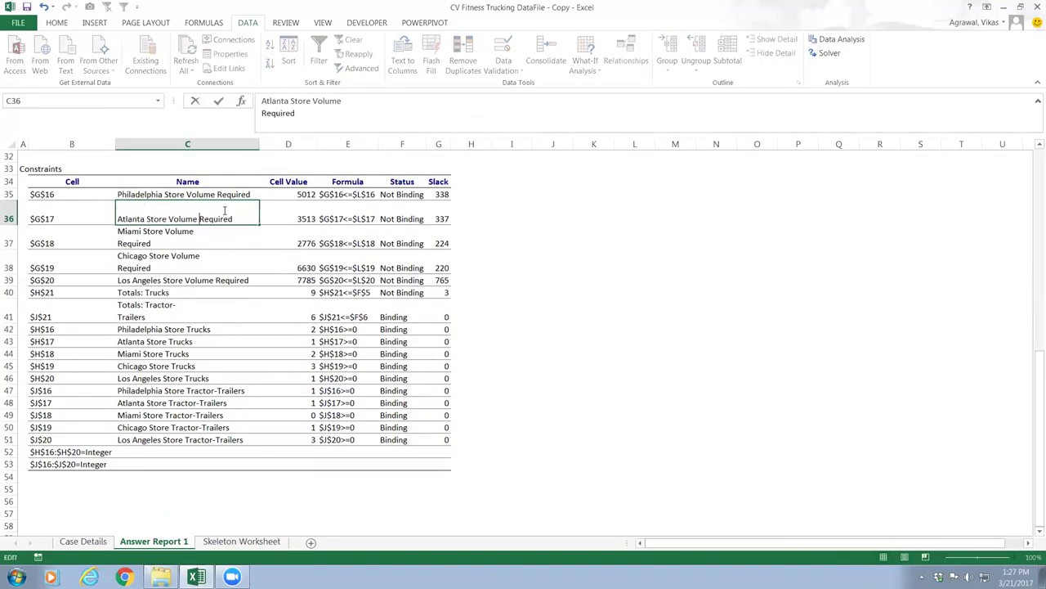
key("Return")
double_click(221, 219)
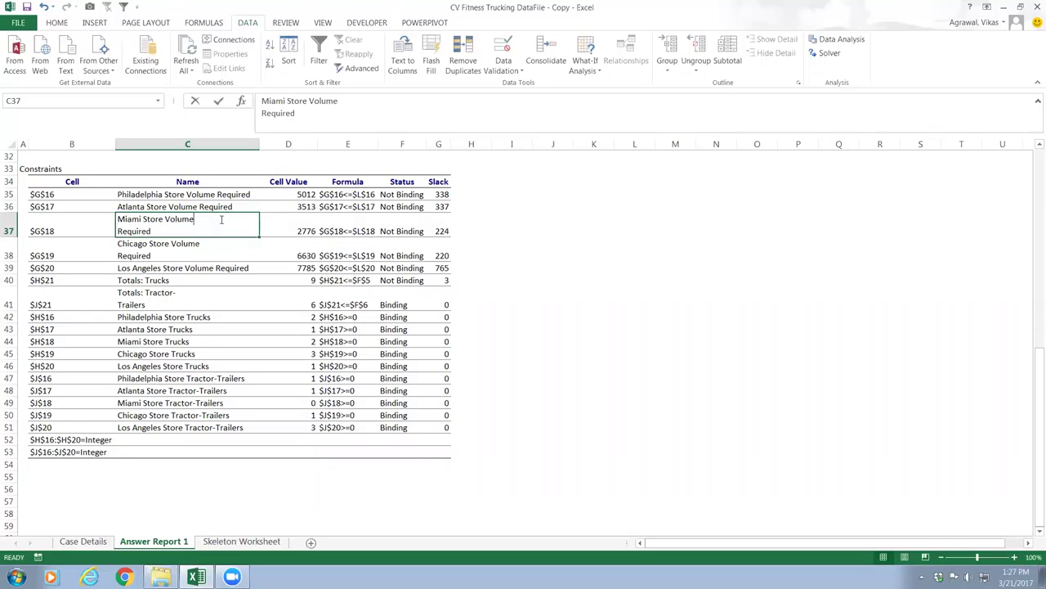
key("Delete")
key("Return")
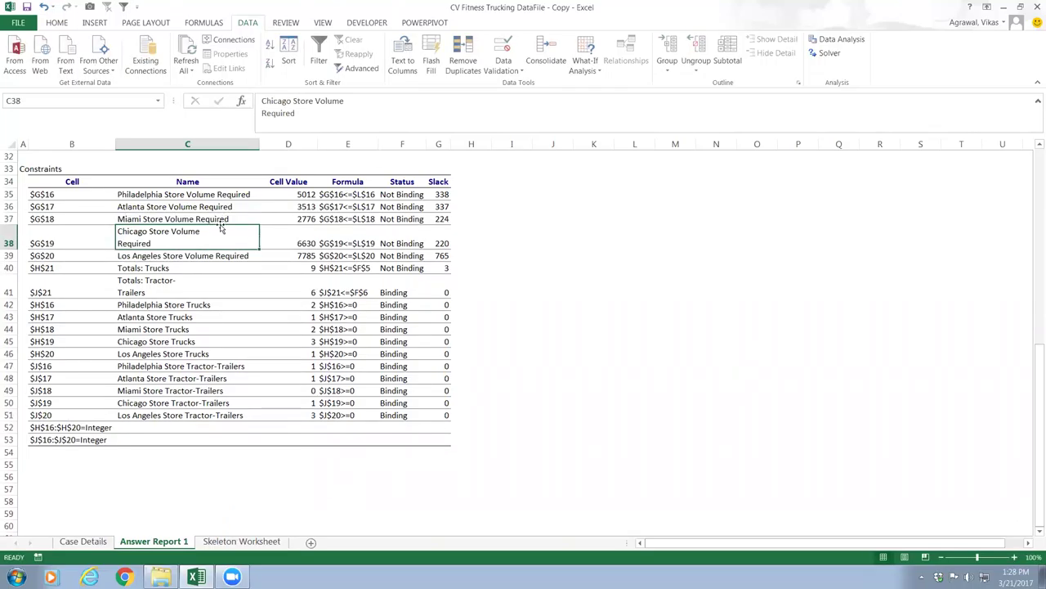
double_click(220, 231)
key("Delete")
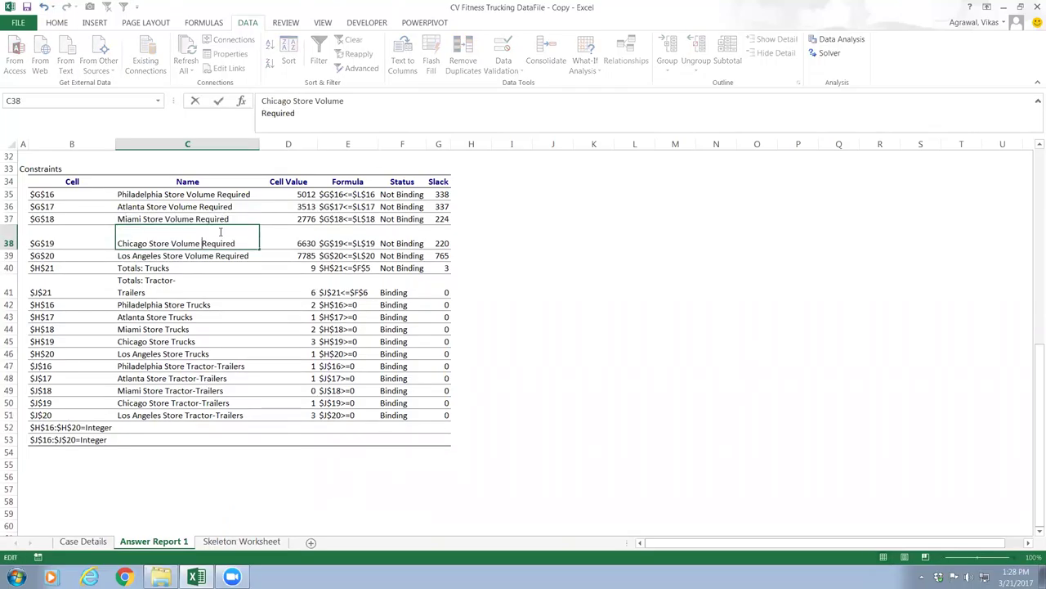
key("Return")
- Put the Totals: Tractor-Trailers constraint name on one line
left_click_drag(221, 243, 246, 253)
left_click(104, 296)
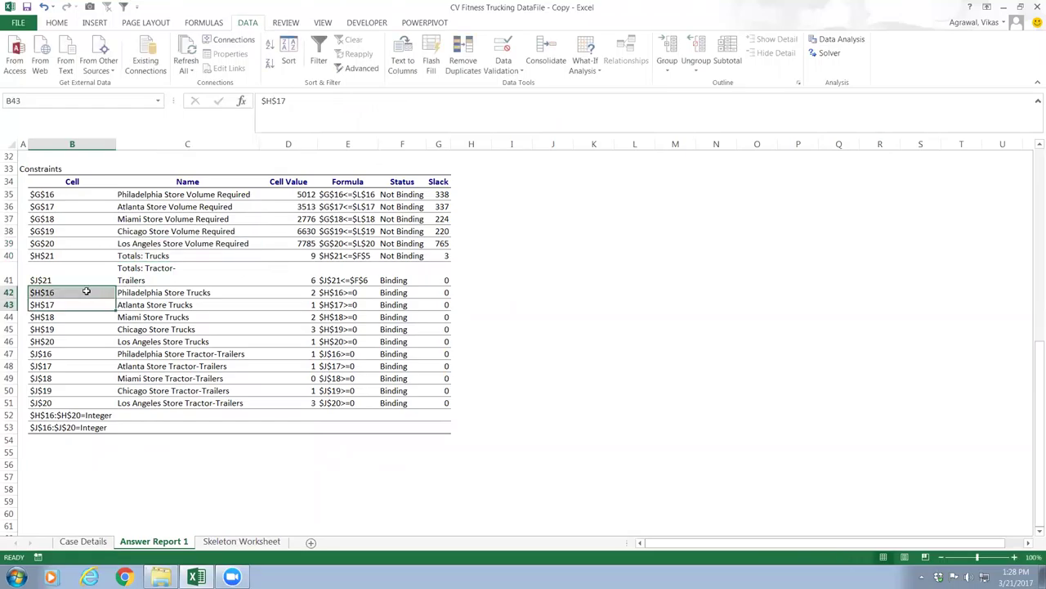
left_click(189, 271)
double_click(191, 270)
key("Delete")
key("Return")
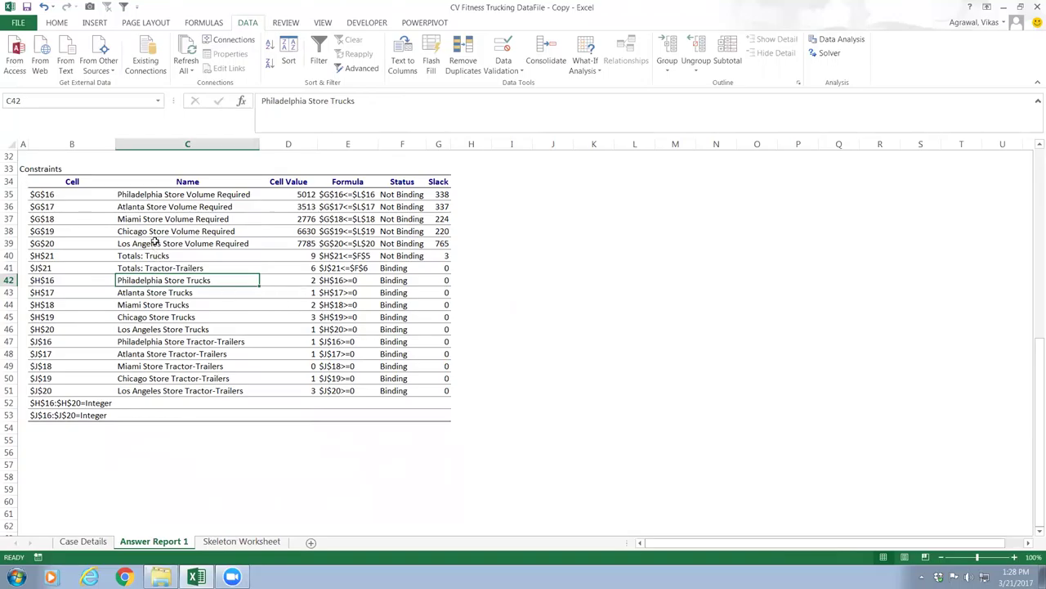
- Fill the five store volume constraint rows B35:G39 with yellow
left_click_drag(52, 195, 442, 242)
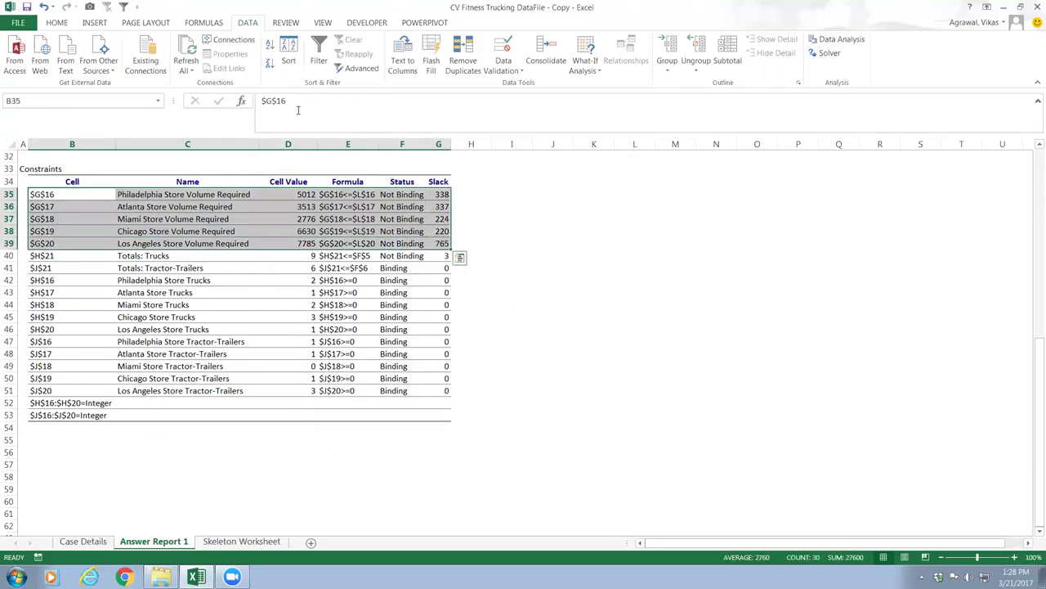
left_click(55, 25)
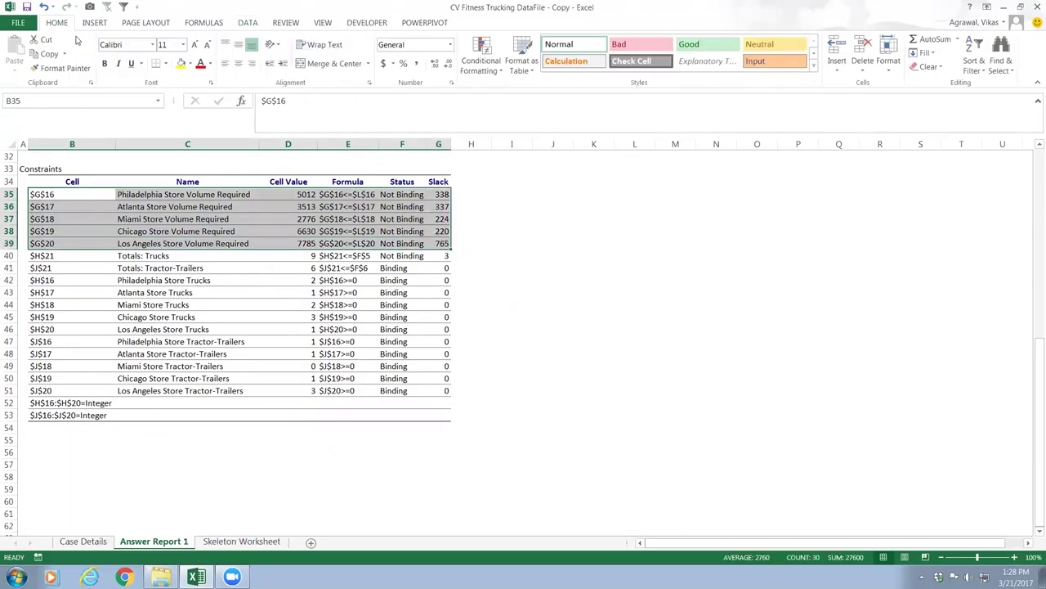
left_click(181, 64)
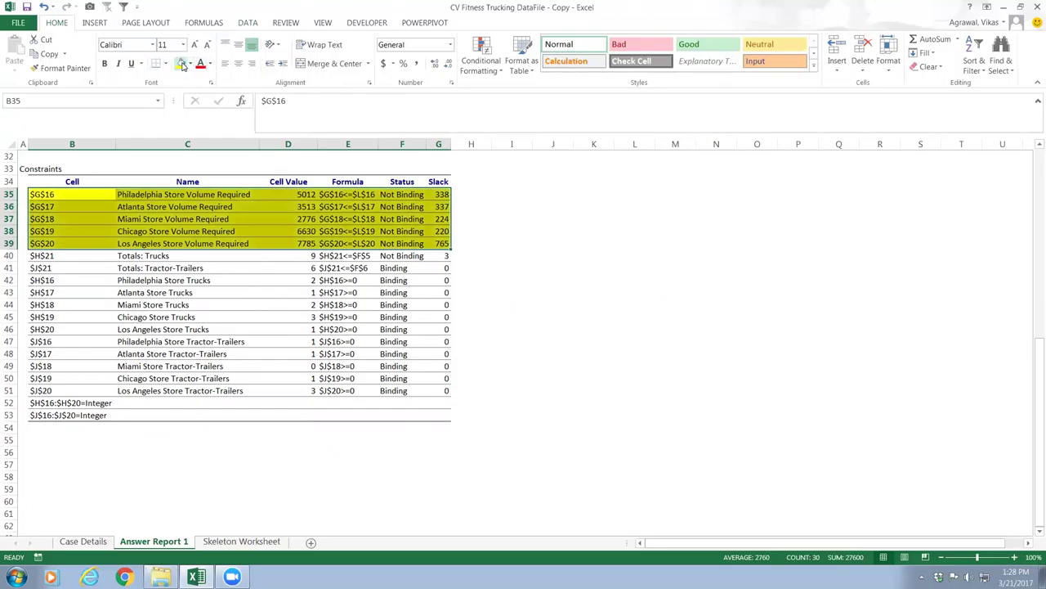
left_click(1025, 411)
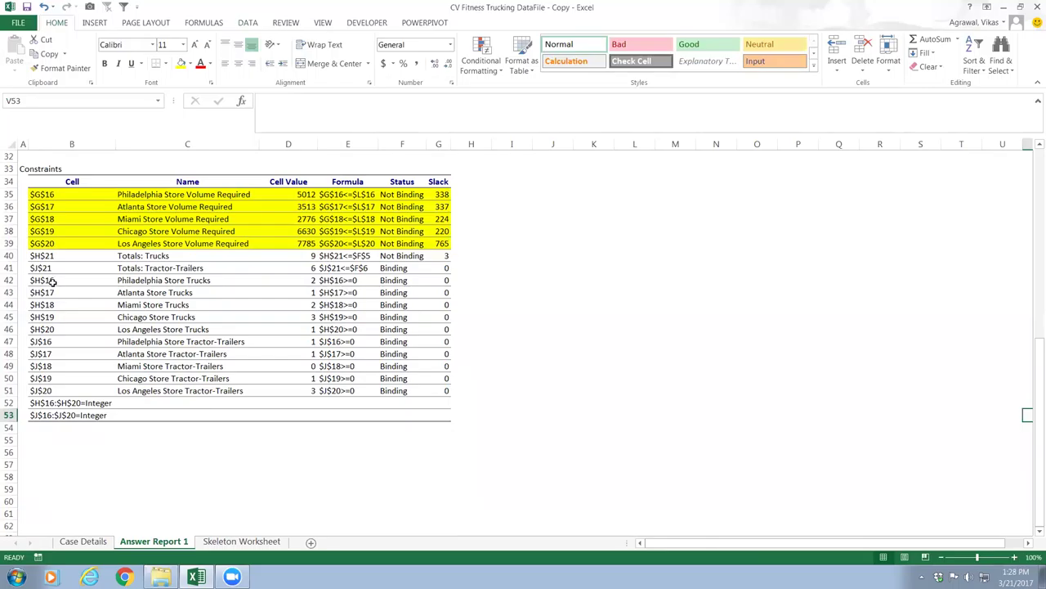
- Shade the two Totals constraint rows B40:G41 light red
left_click_drag(36, 257, 438, 271)
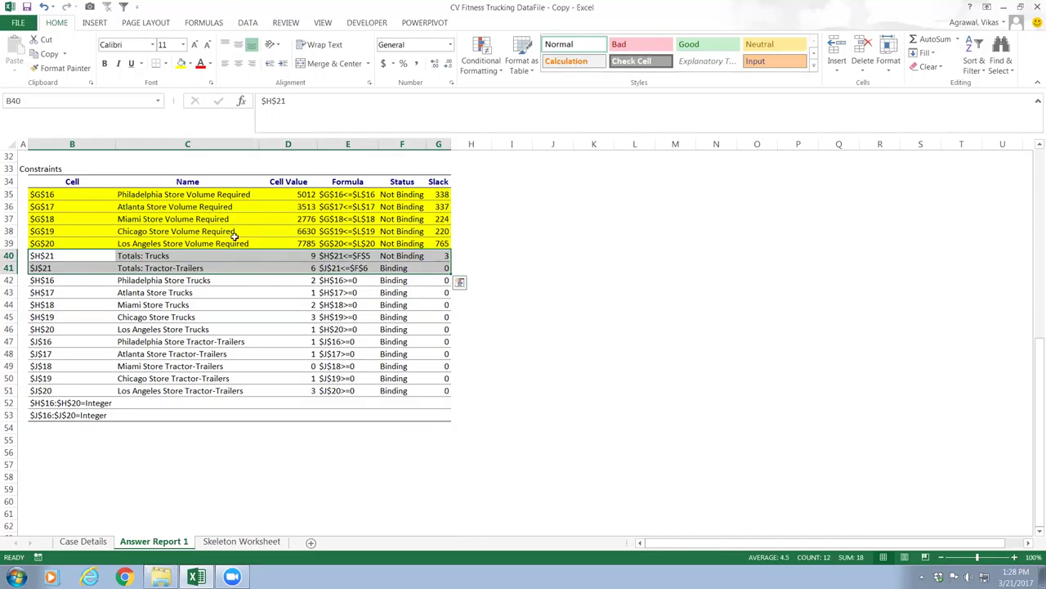
left_click(189, 63)
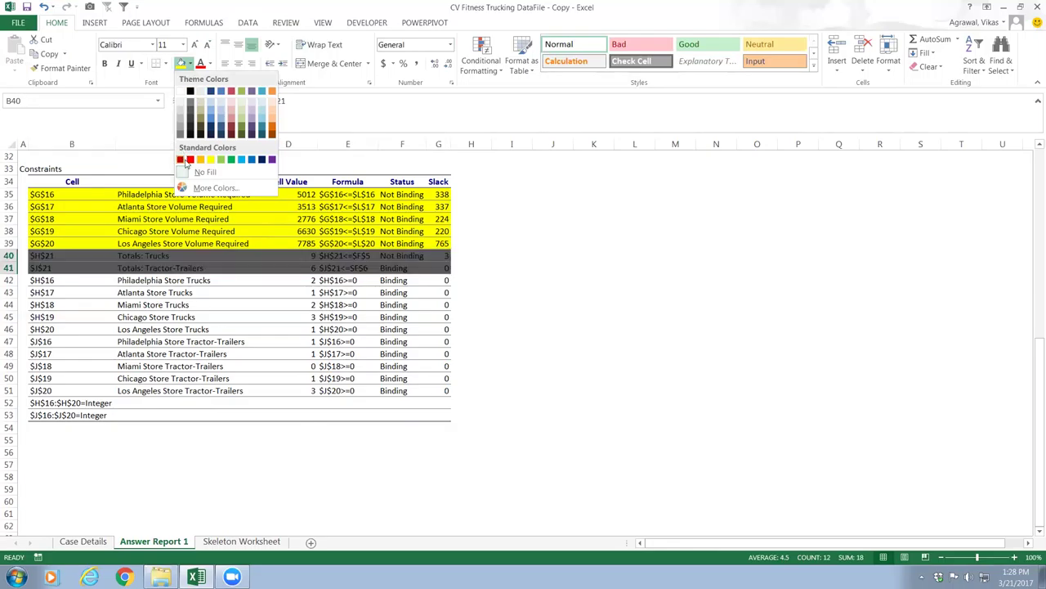
left_click(231, 116)
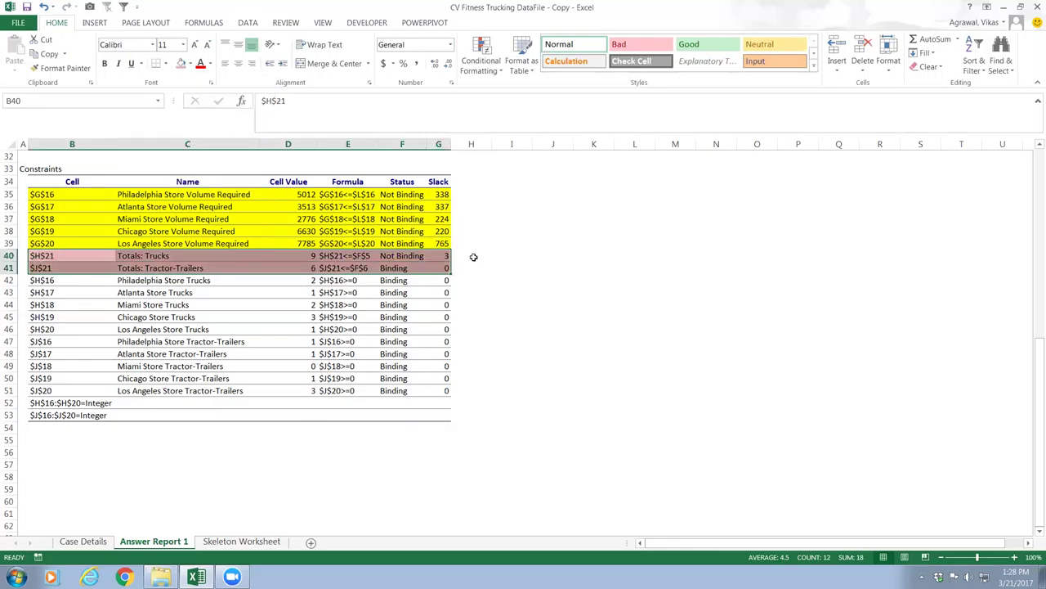
left_click(542, 277)
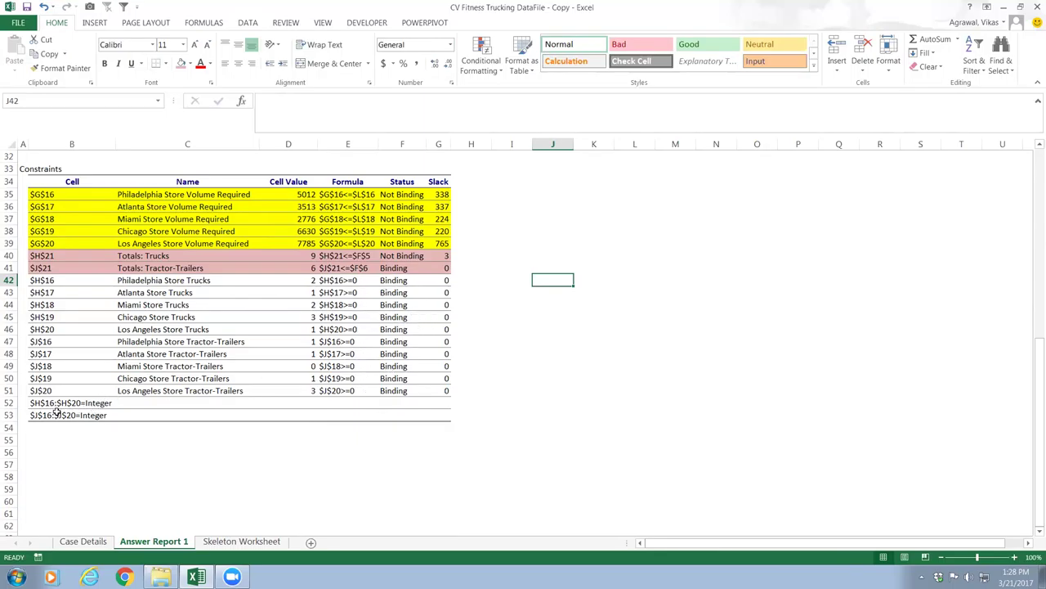
- Review the solved truck Final Values in E21:E25, then return to the Skeleton Worksheet
scroll(547, 387, "up", 1)
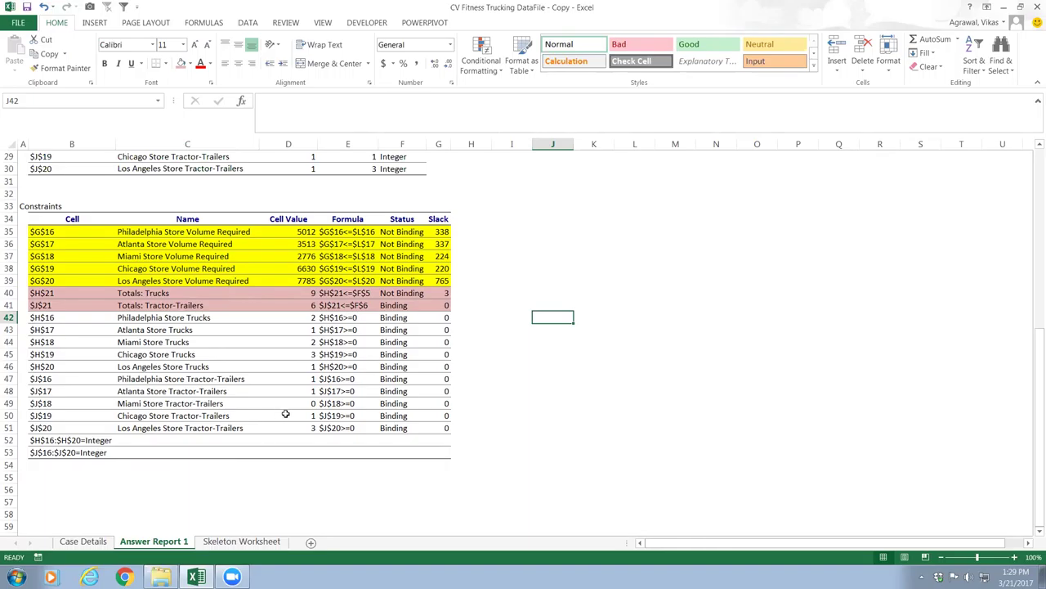
scroll(286, 413, "up", 5)
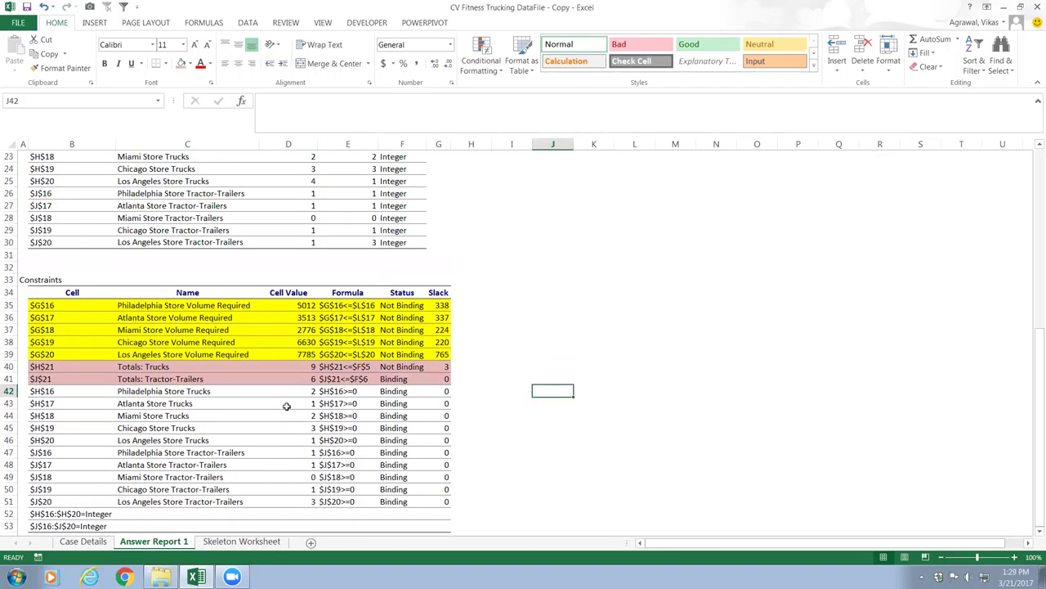
scroll(286, 407, "up", 1)
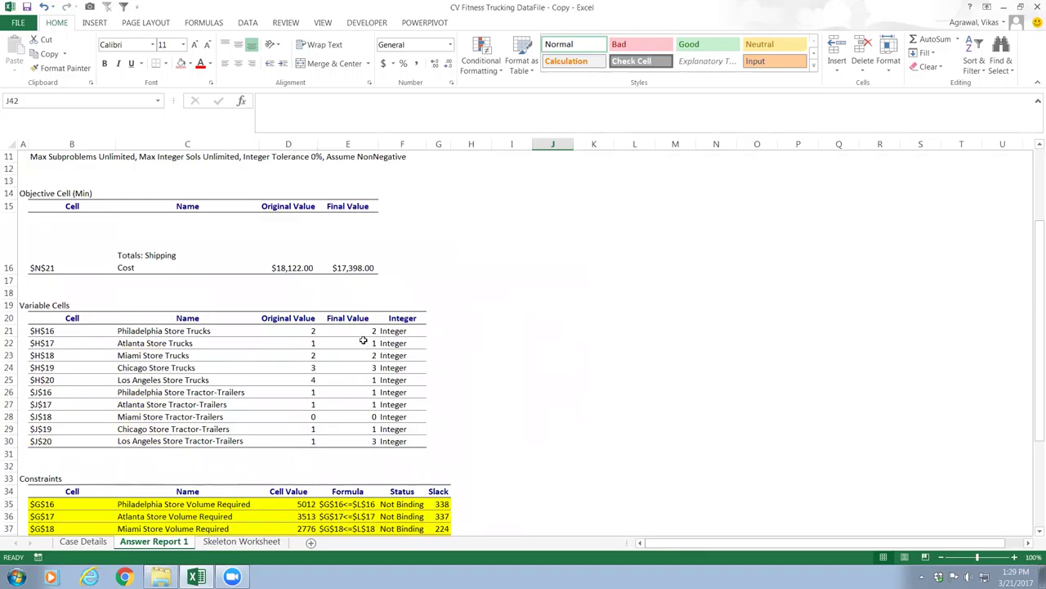
left_click_drag(360, 331, 363, 375)
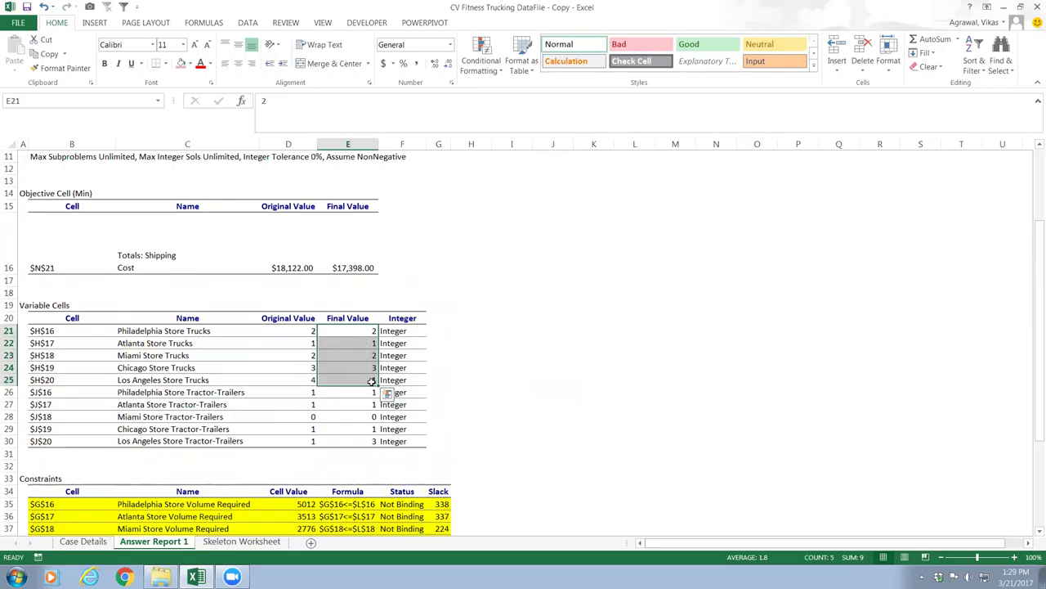
scroll(455, 364, "down", 2)
scroll(455, 364, "down", 5)
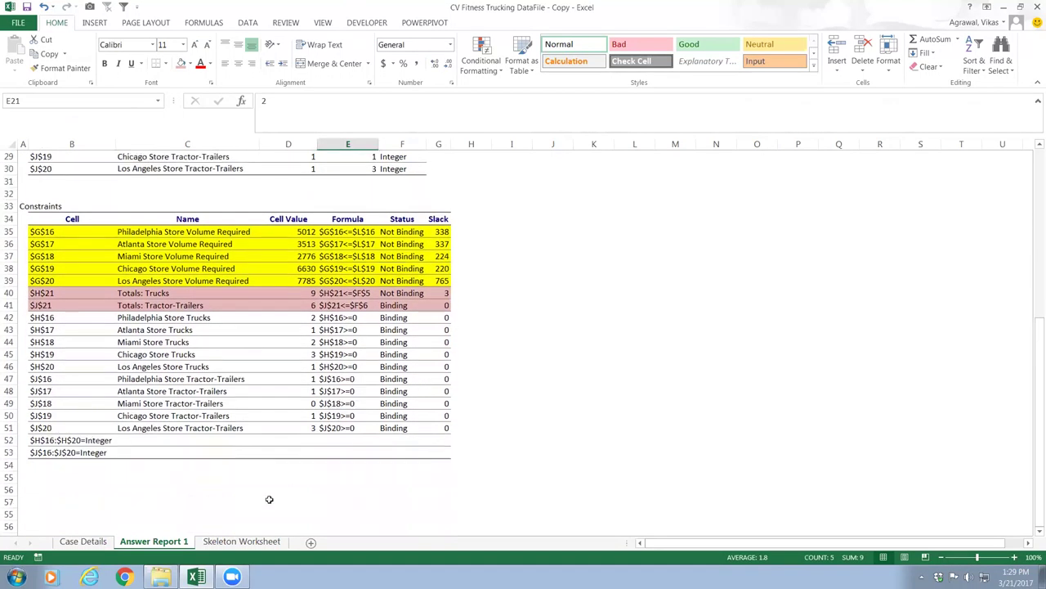
left_click(241, 541)
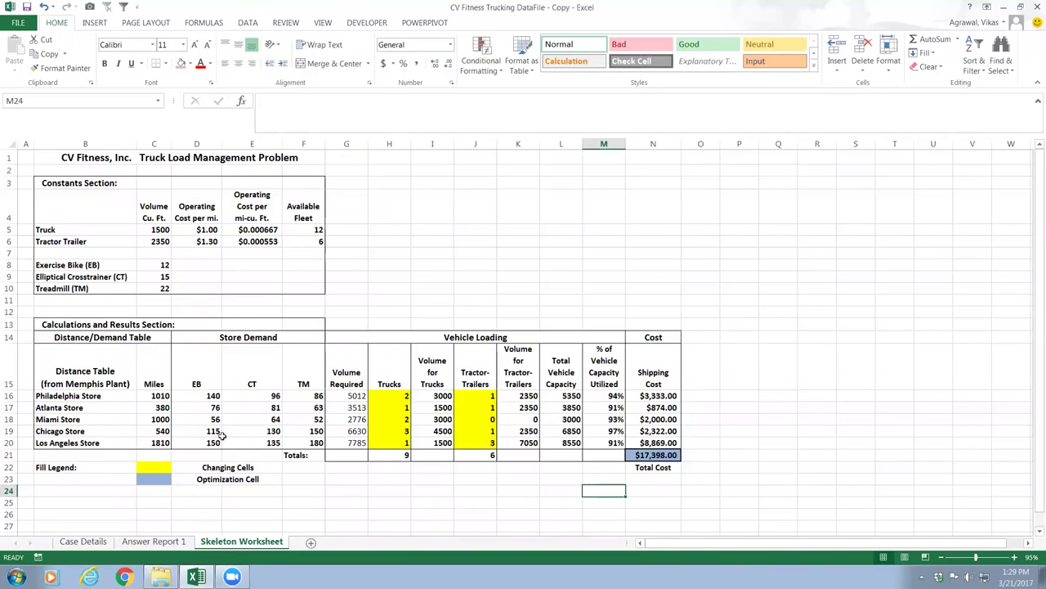
- Check the 12-truck available fleet in F5, then select Answer Report 1's non-negativity rows B42:G51
left_click(153, 541)
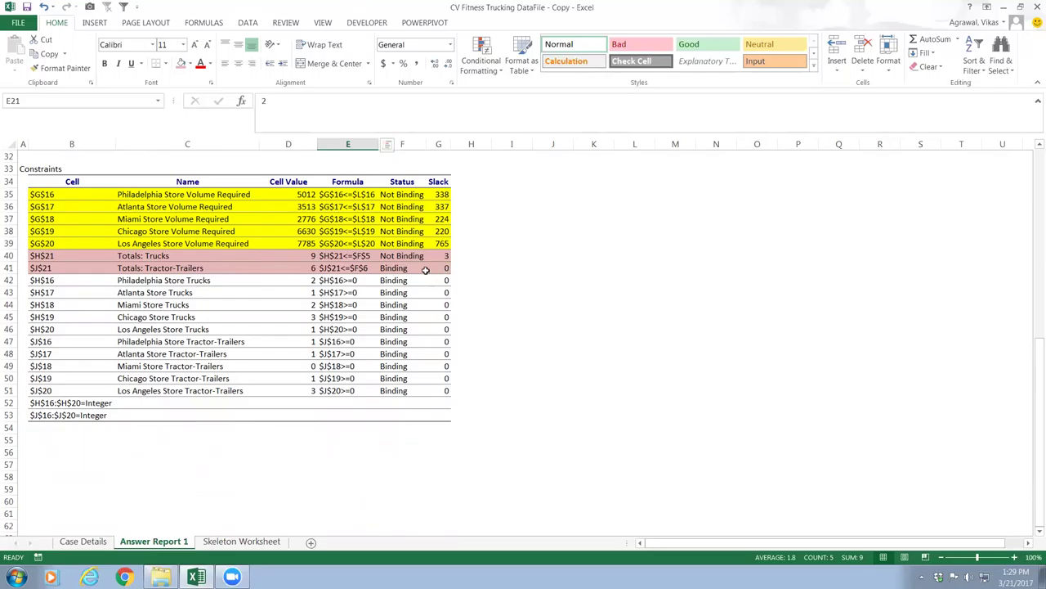
left_click(242, 542)
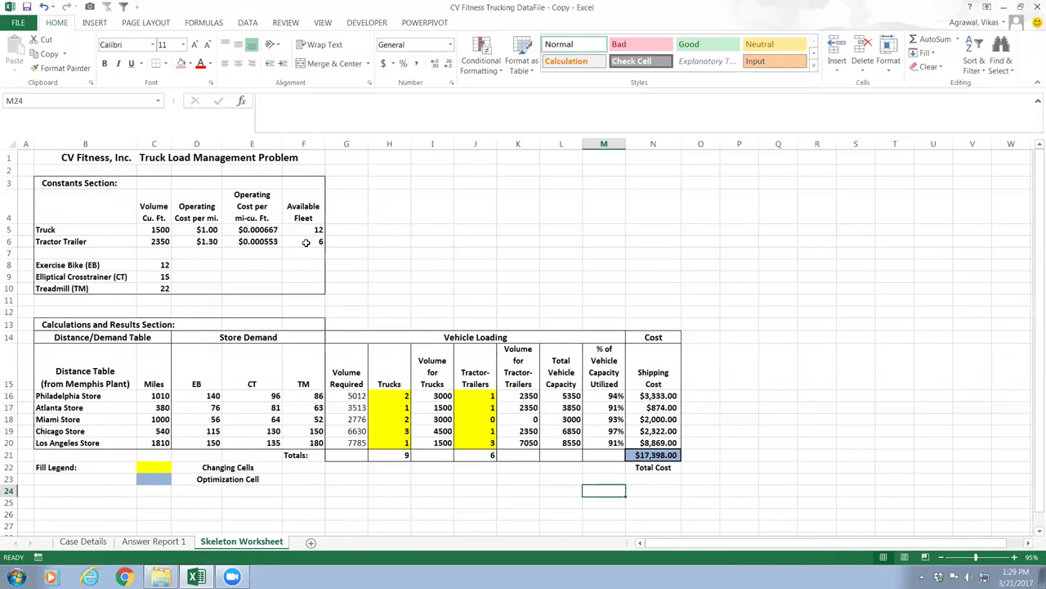
left_click(311, 230)
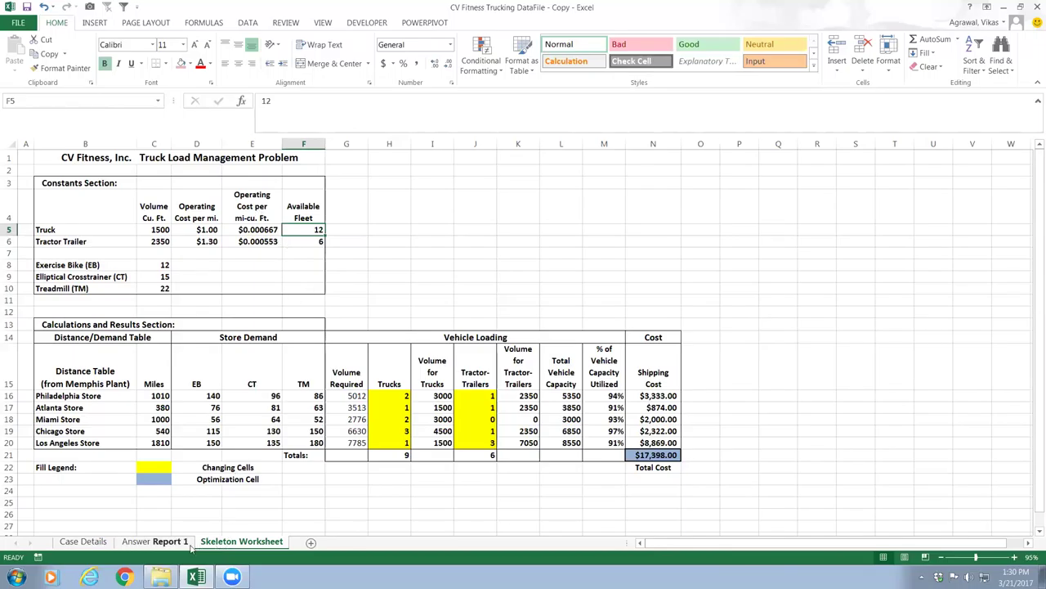
left_click(163, 543)
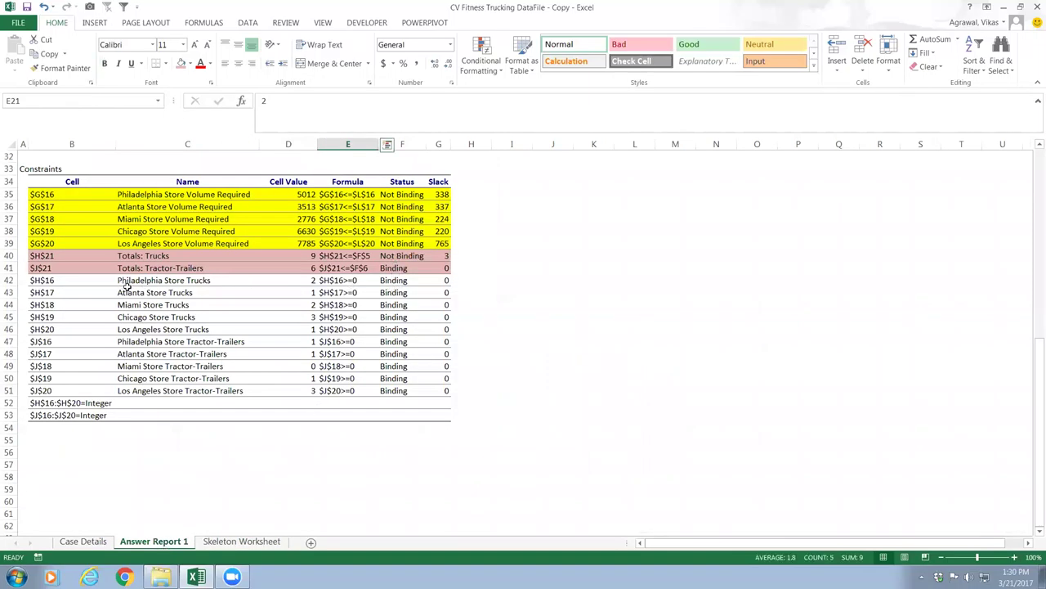
left_click_drag(43, 281, 450, 397)
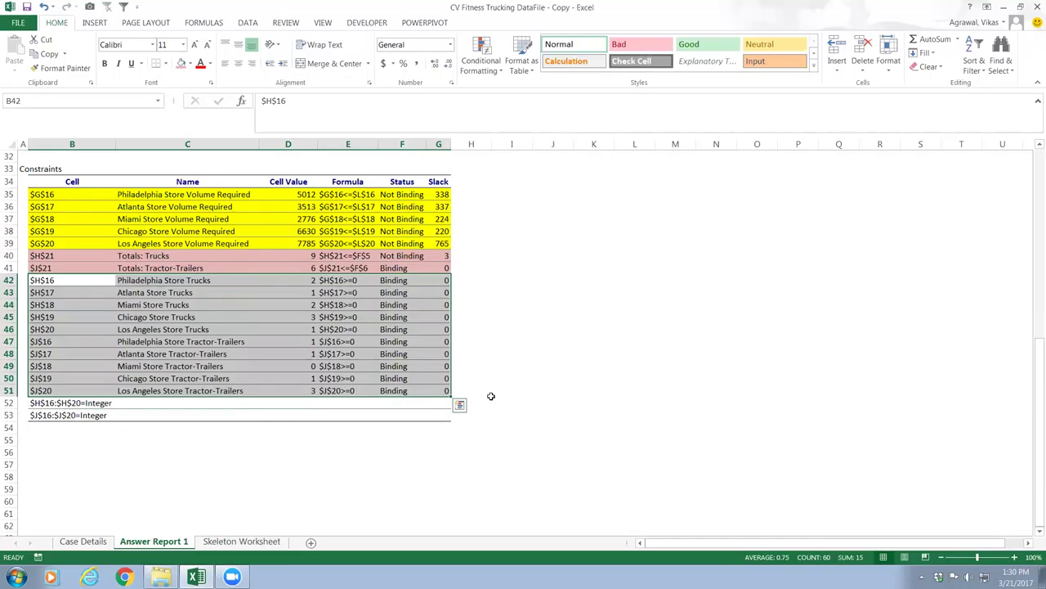
- Put the two-line shipping cost label in C16 on one line
left_click(501, 292)
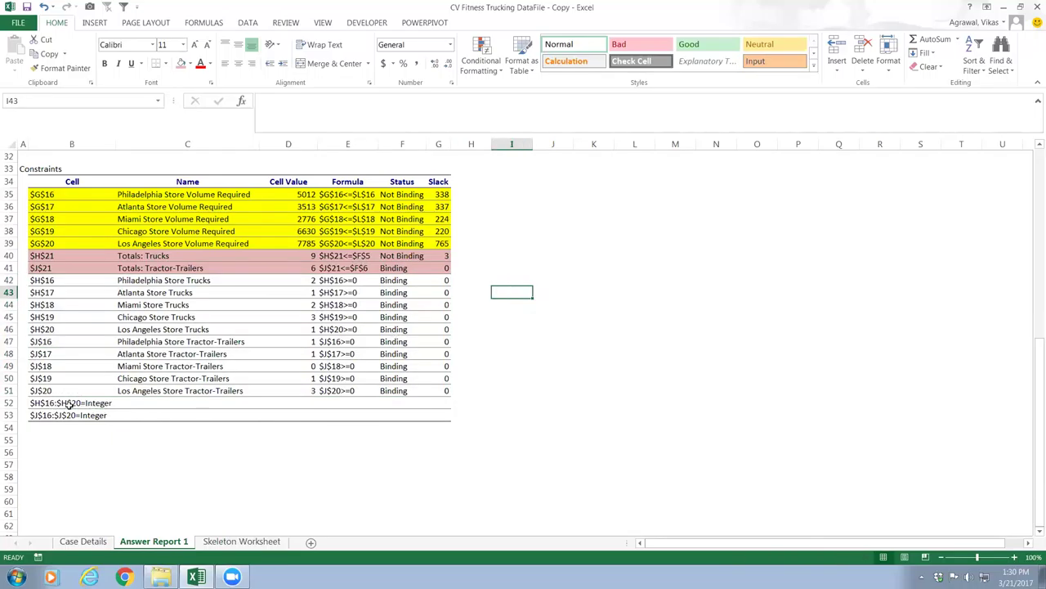
scroll(327, 391, "up", 4)
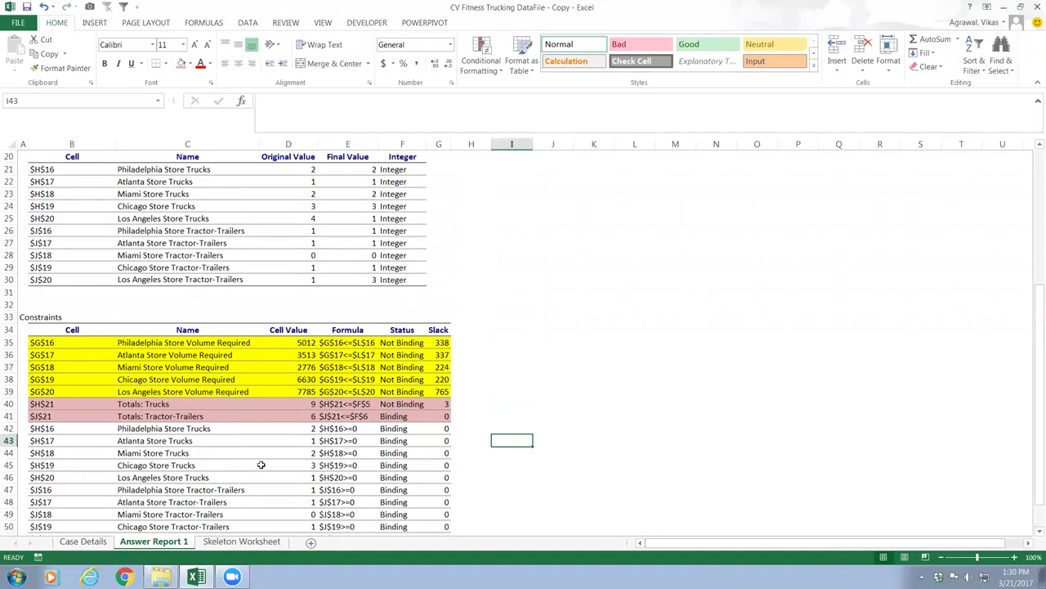
scroll(263, 461, "down", 1)
scroll(264, 458, "down", 1)
scroll(267, 457, "up", 7)
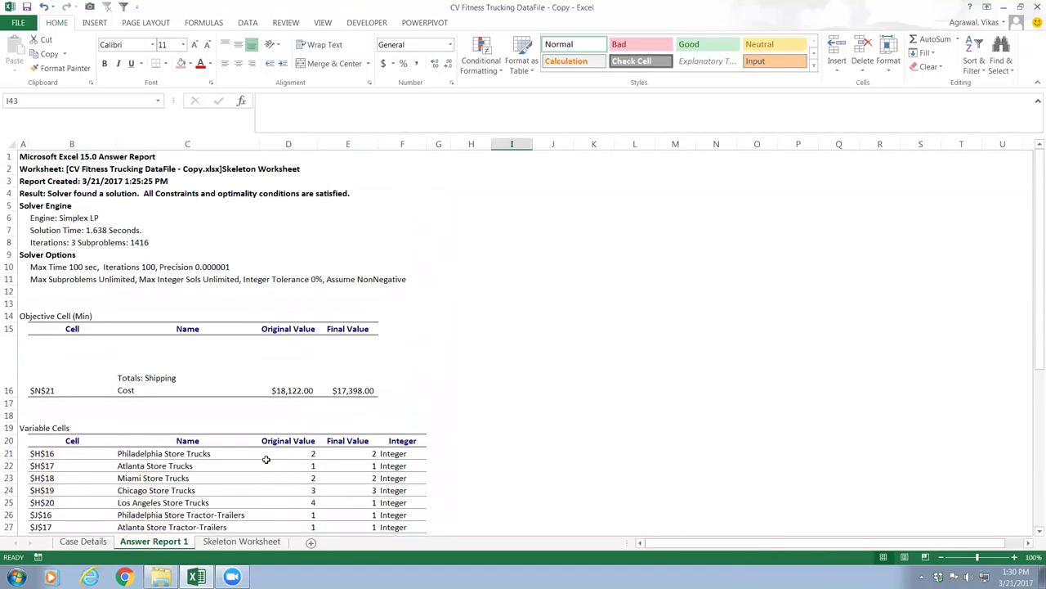
scroll(270, 431, "down", 1)
left_click(172, 315)
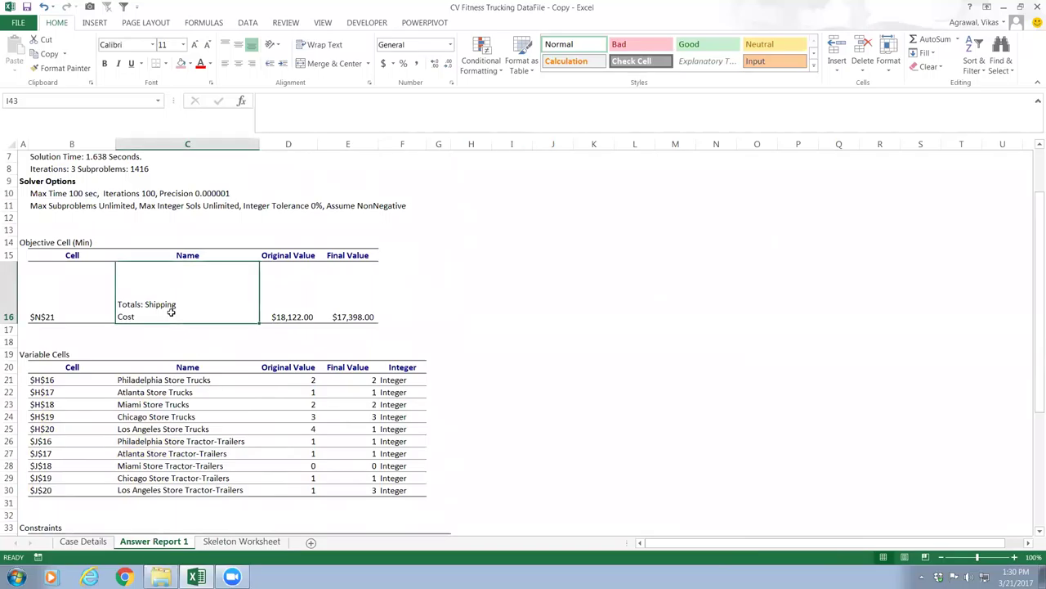
double_click(201, 302)
key("Delete")
key("Return")
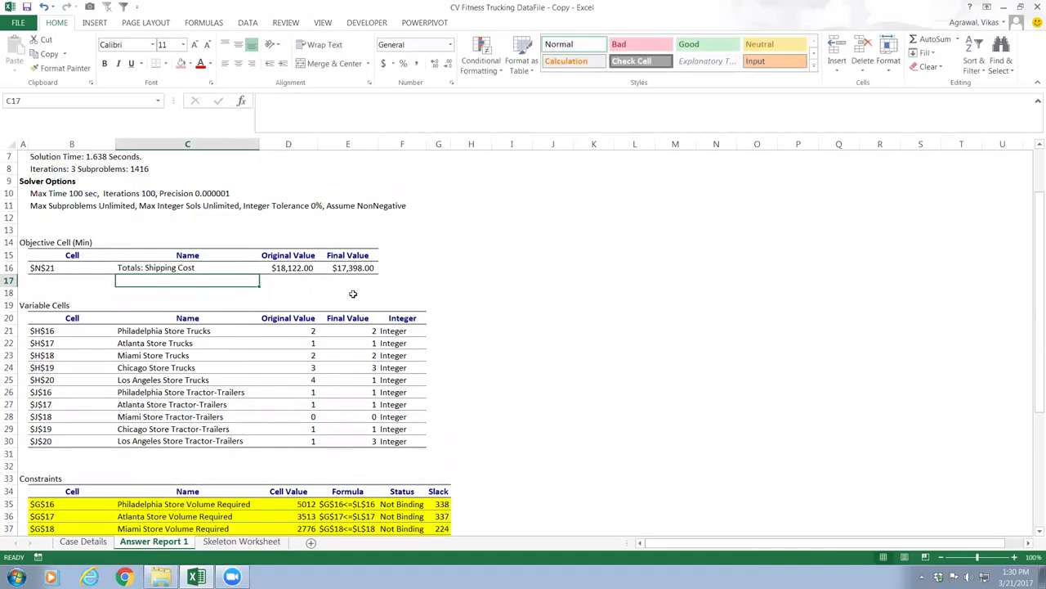
left_click(352, 295)
- Fill the five truck Variable Cells rows B21:F25 yellow
left_click_drag(35, 331, 402, 382)
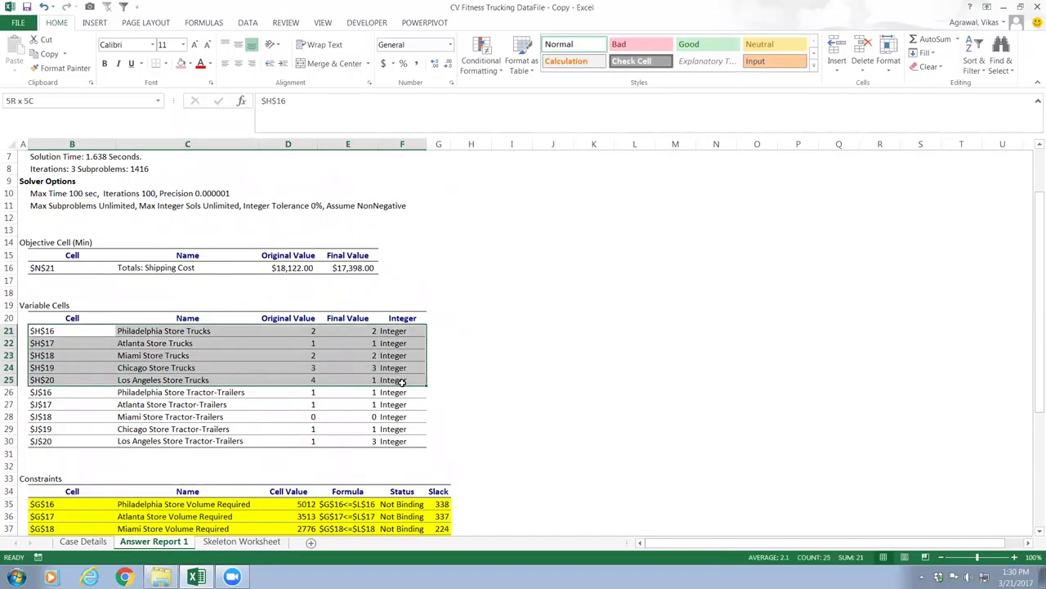
left_click(189, 64)
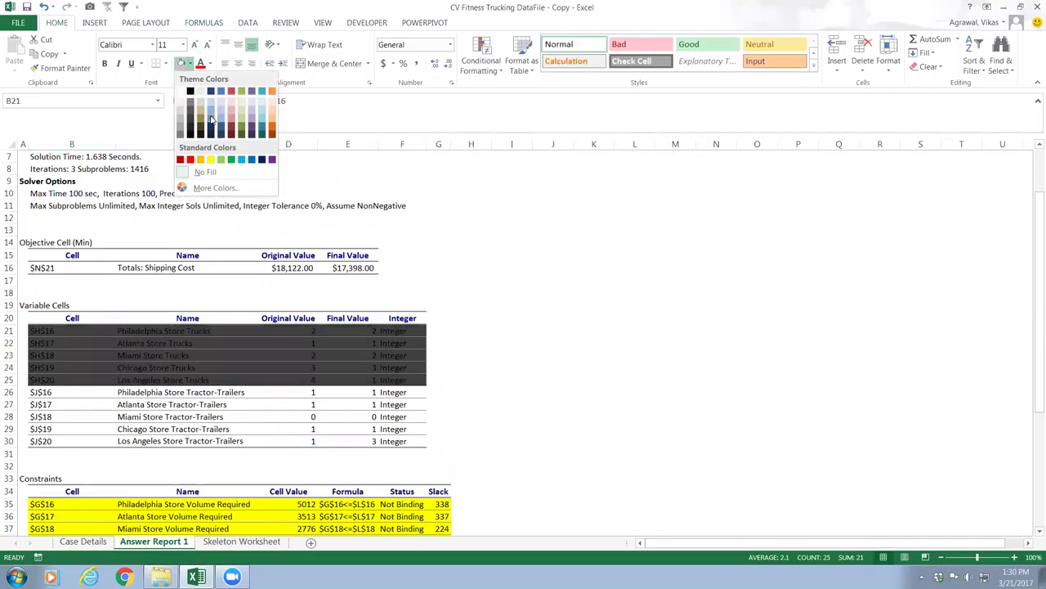
left_click(211, 158)
- Shade the five tractor-trailer rows B26:F30 rose red
left_click_drag(41, 393, 381, 440)
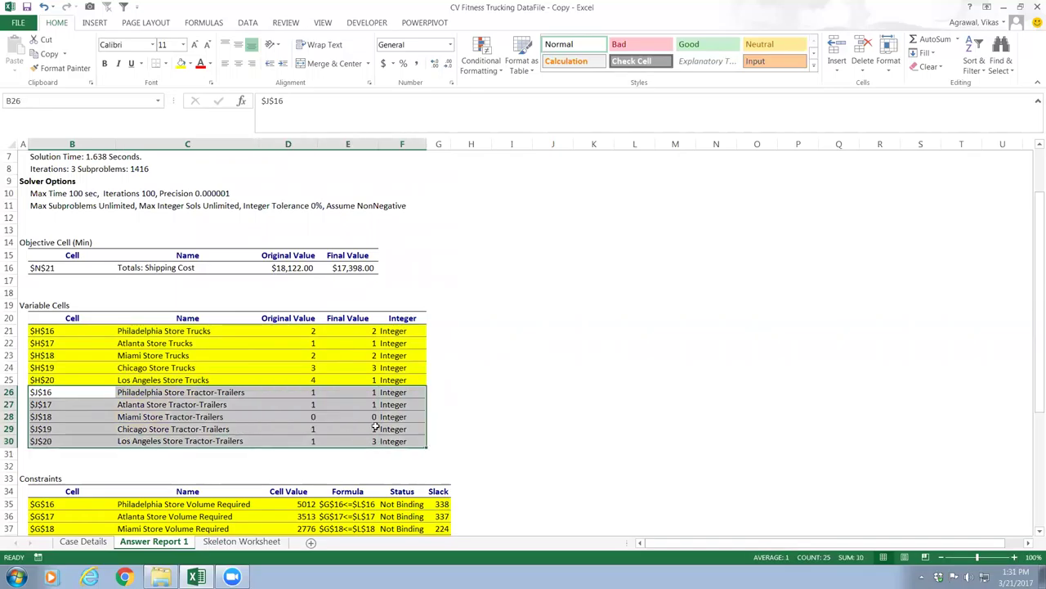
left_click(190, 64)
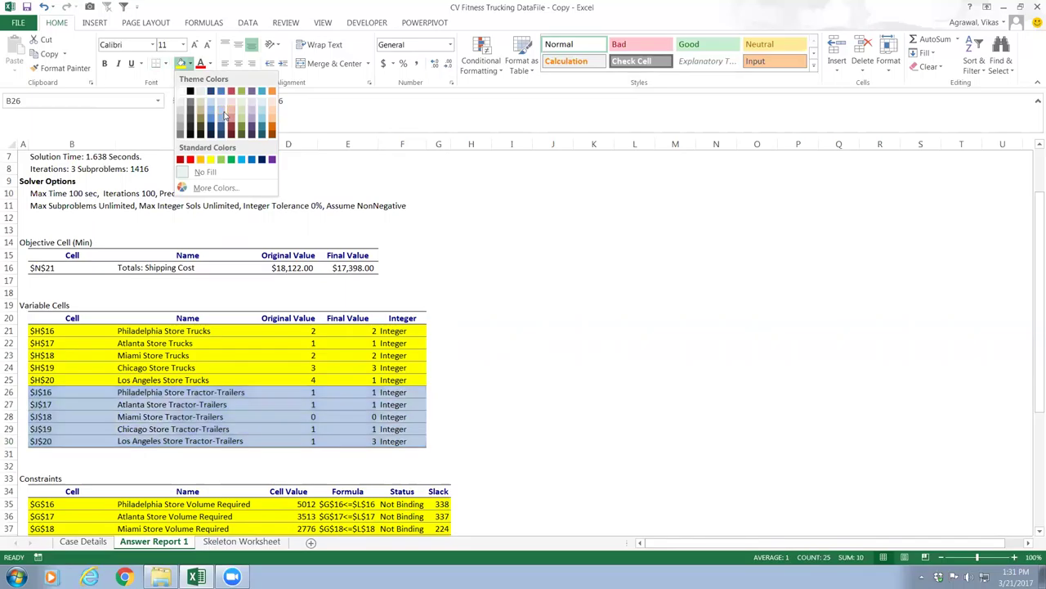
left_click(232, 115)
left_click_drag(438, 293, 164, 503)
left_click(433, 380)
scroll(493, 373, "up", 1)
scroll(495, 372, "down", 4)
scroll(497, 369, "down", 4)
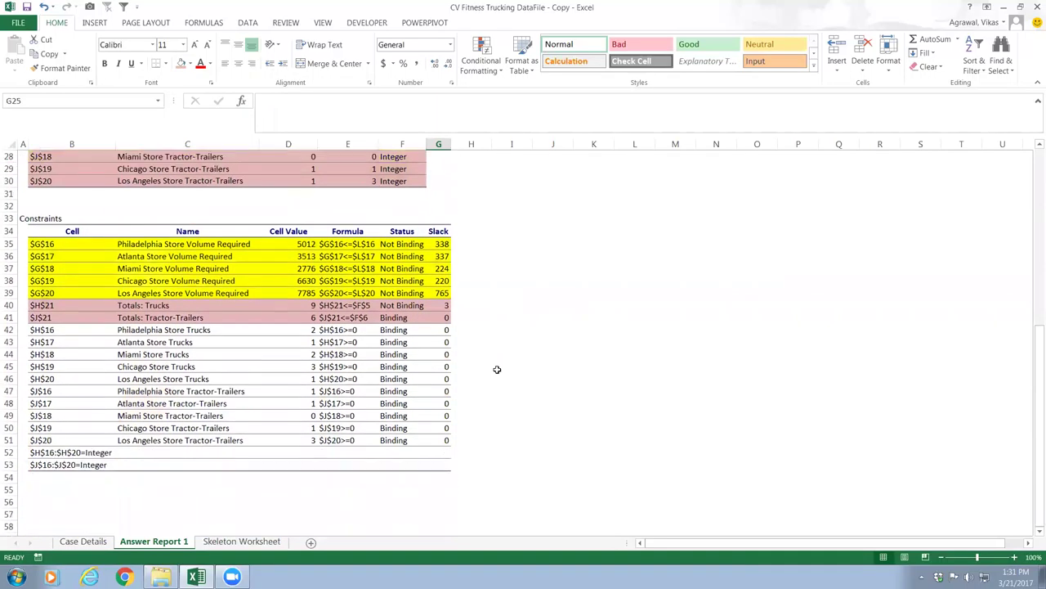
scroll(497, 369, "up", 1)
scroll(501, 366, "up", 5)
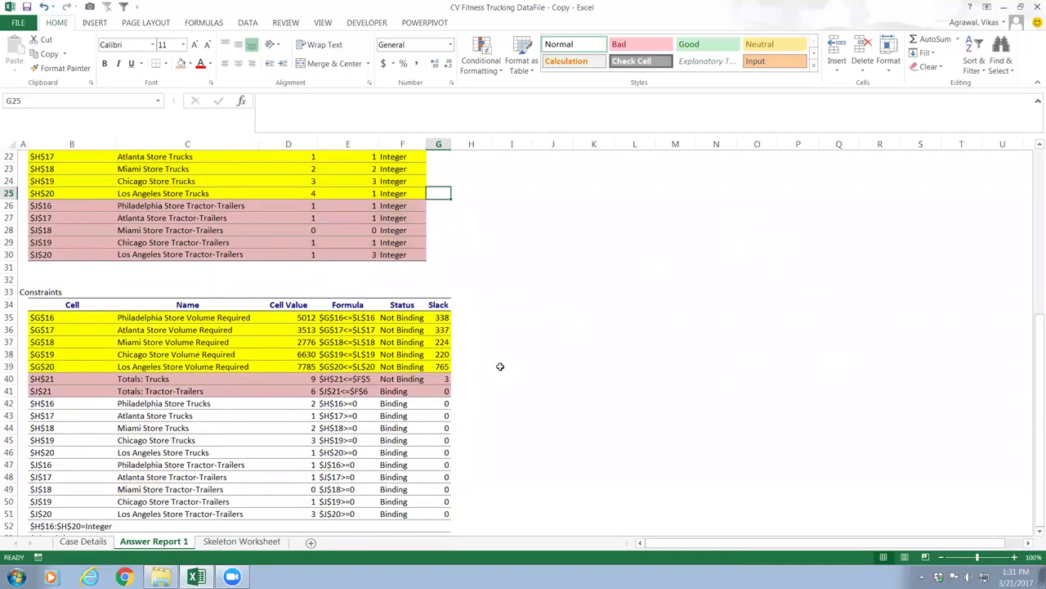
- Enter =D16-E16 in G16 and widen column G so the $724.00 saving shows
scroll(502, 367, "up", 1)
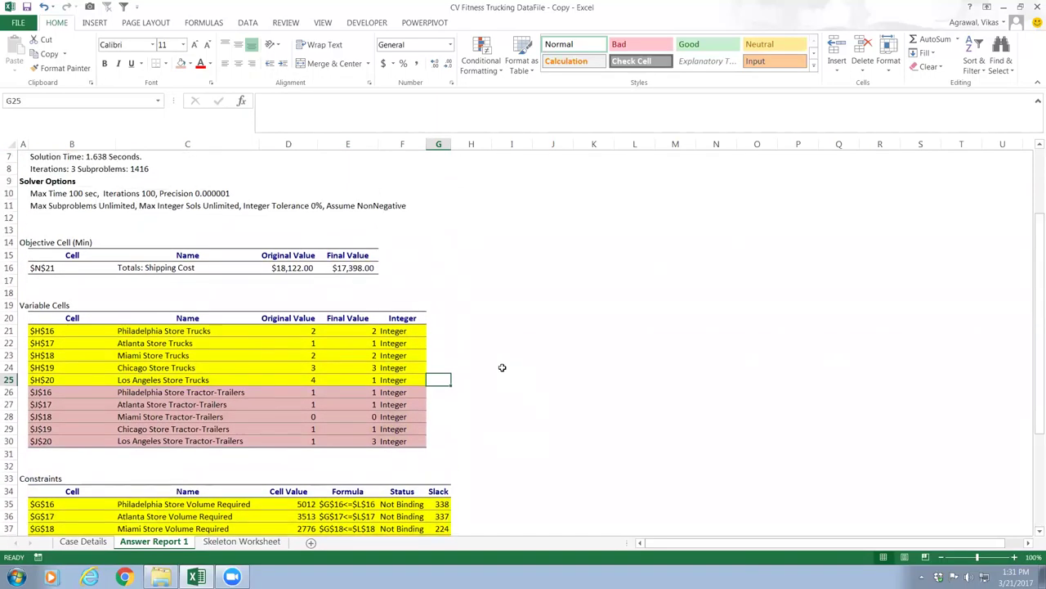
left_click(400, 269)
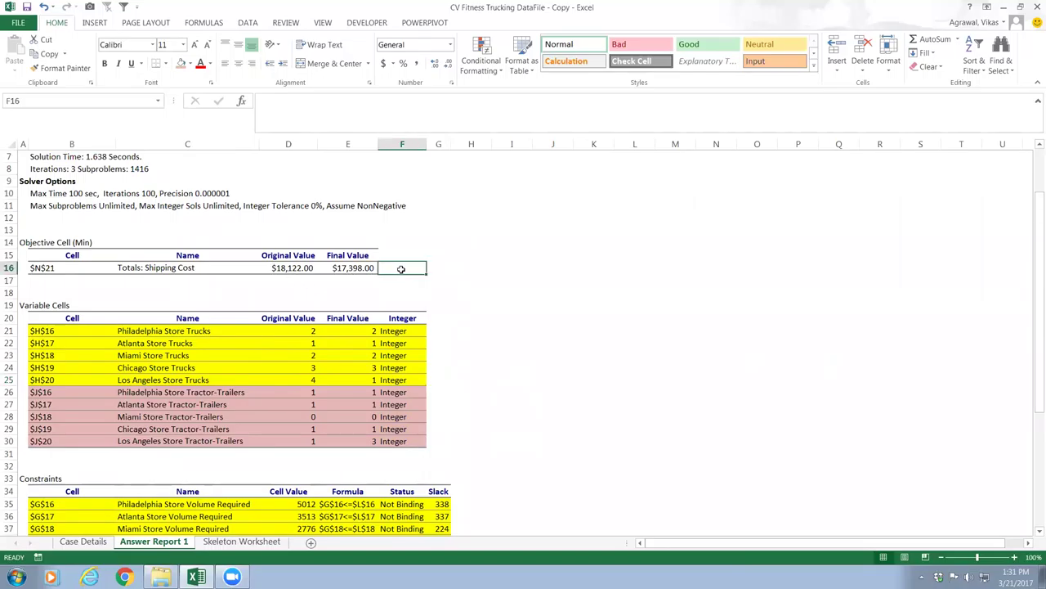
left_click(435, 270)
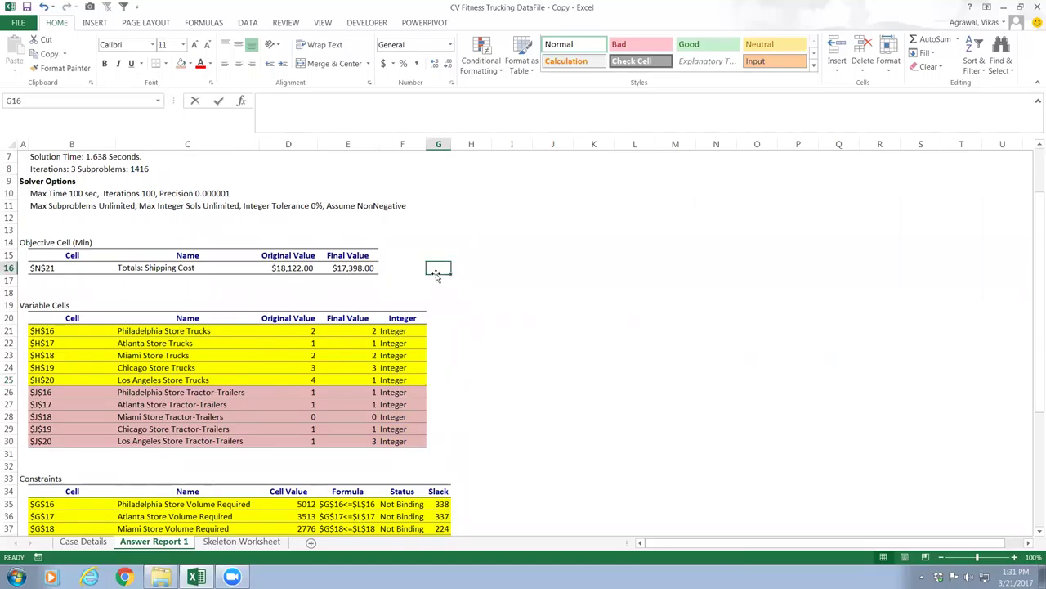
type("=")
left_click(278, 268)
type("-")
left_click(335, 268)
key("Return")
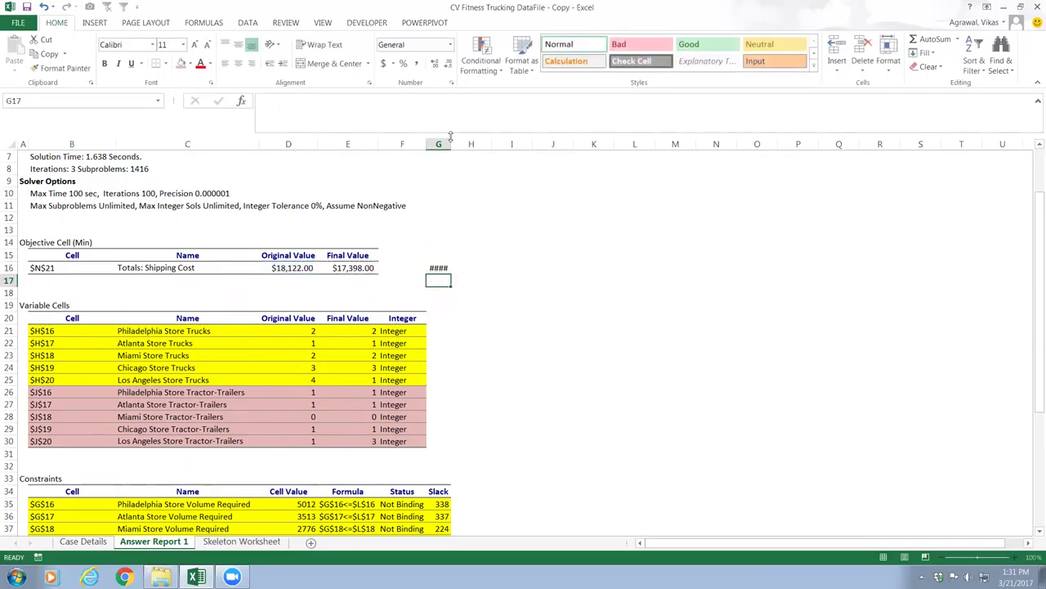
left_click_drag(449, 144, 480, 144)
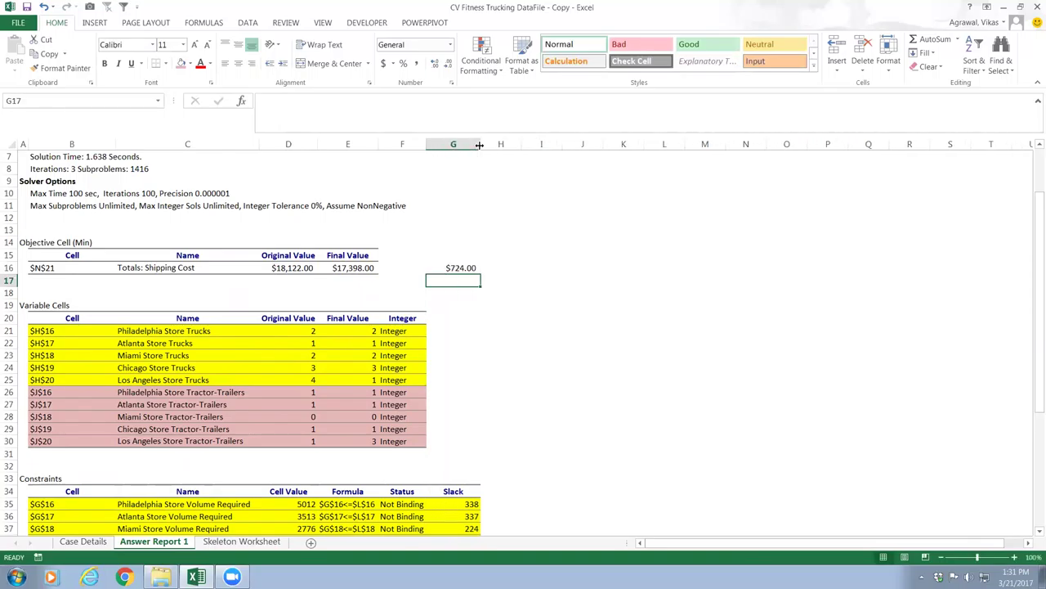
left_click(486, 266)
left_click(450, 270)
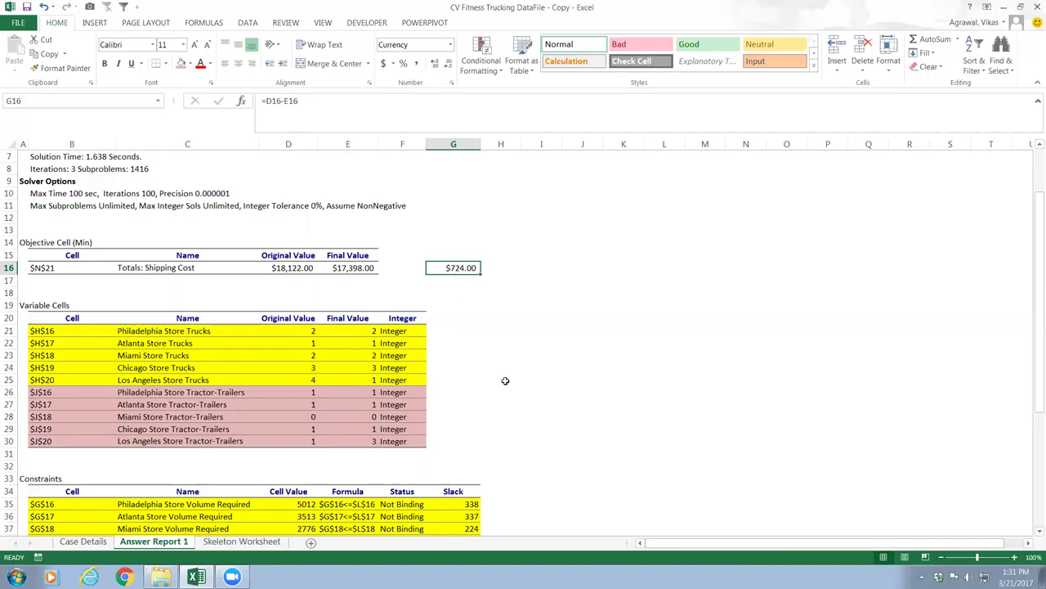
left_click(242, 542)
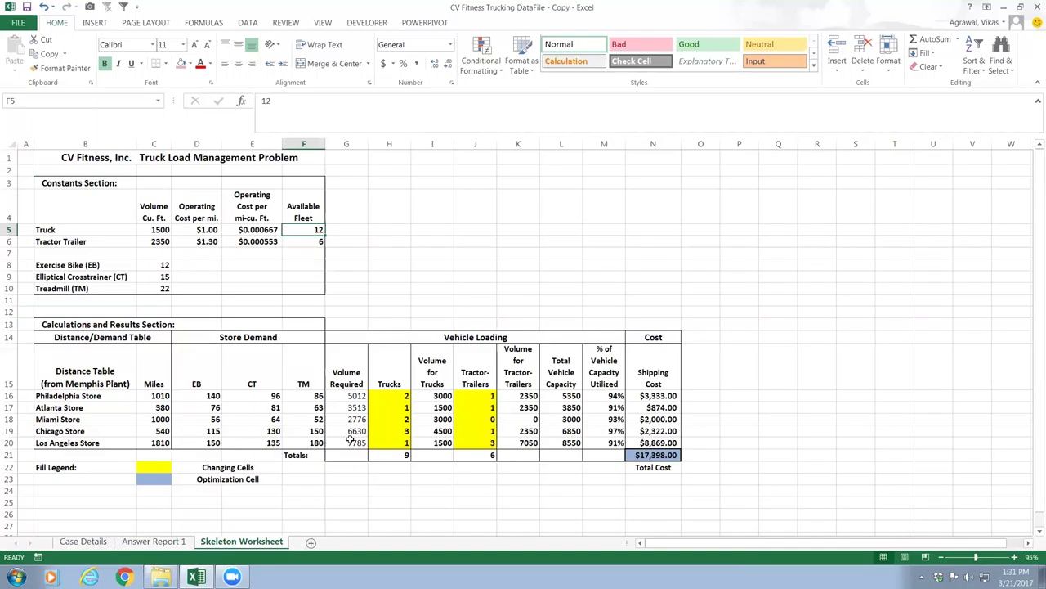
left_click(88, 542)
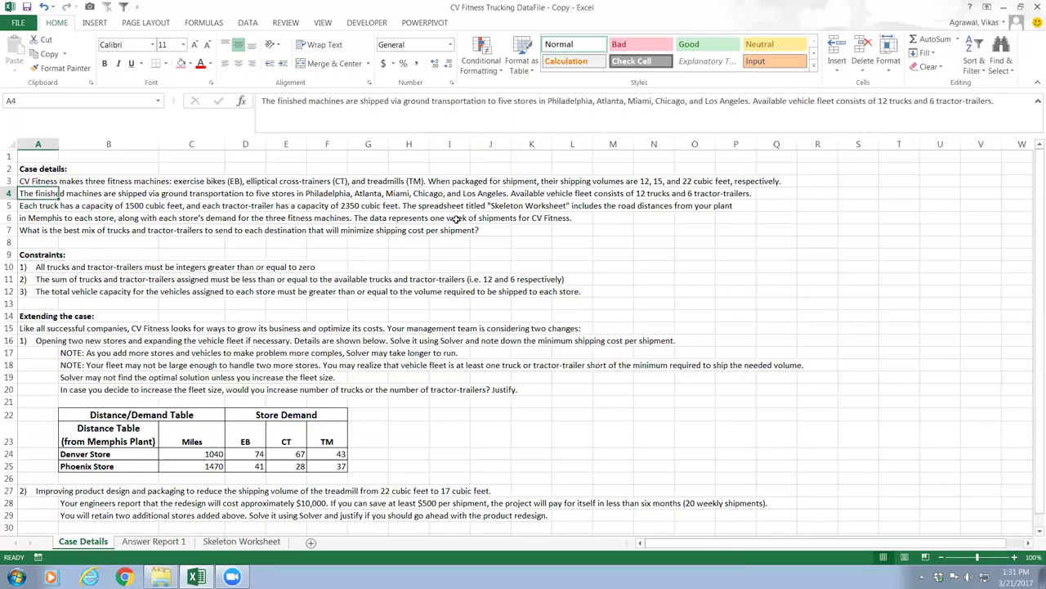
left_click(239, 544)
left_click(153, 541)
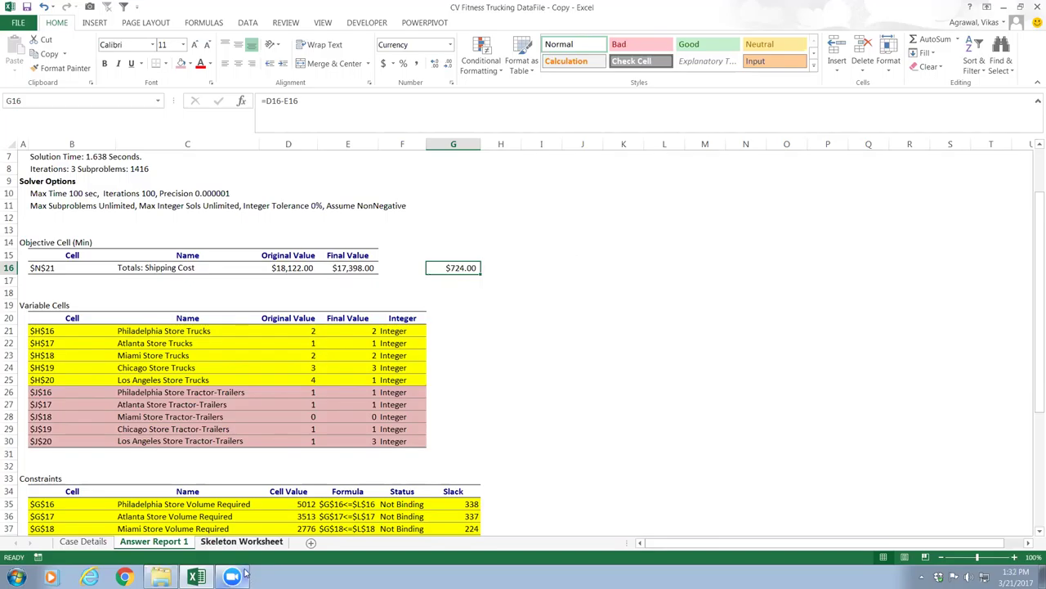
left_click(238, 542)
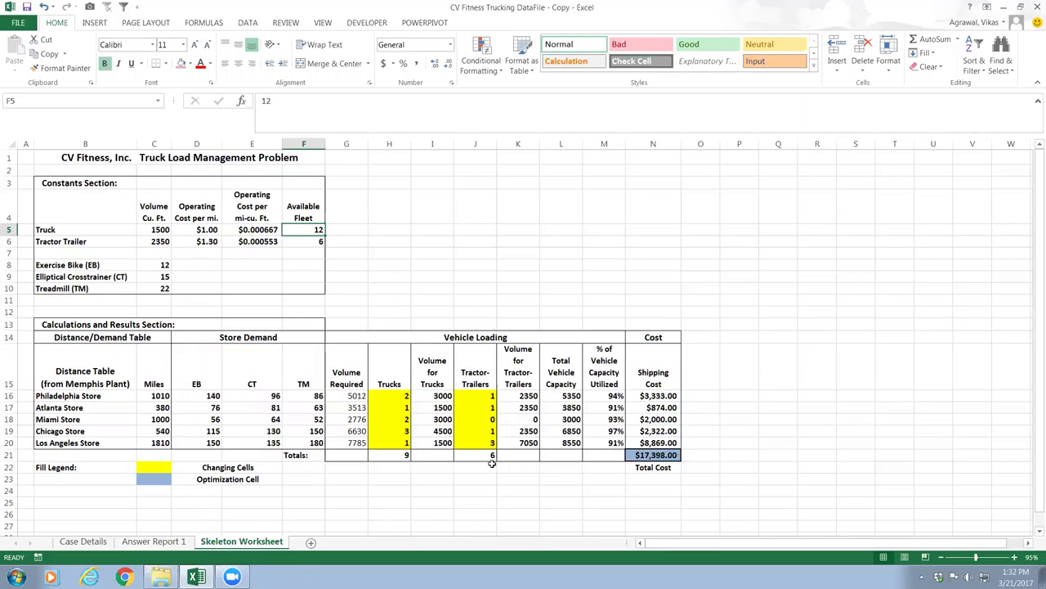
left_click(154, 541)
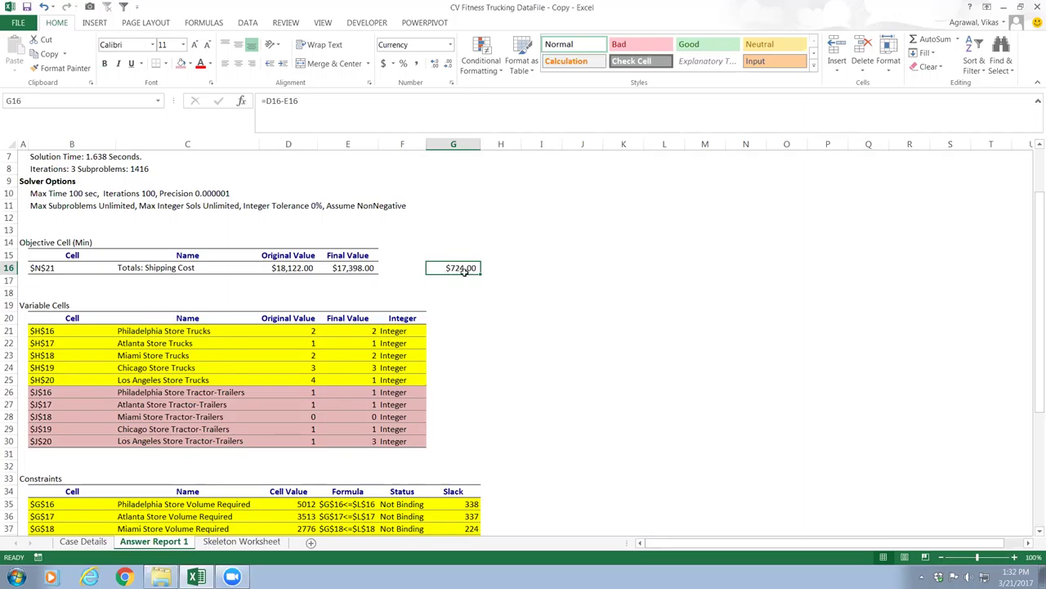
- Enter 50 weeks in H16 and a Weeks heading in H15
left_click(491, 270)
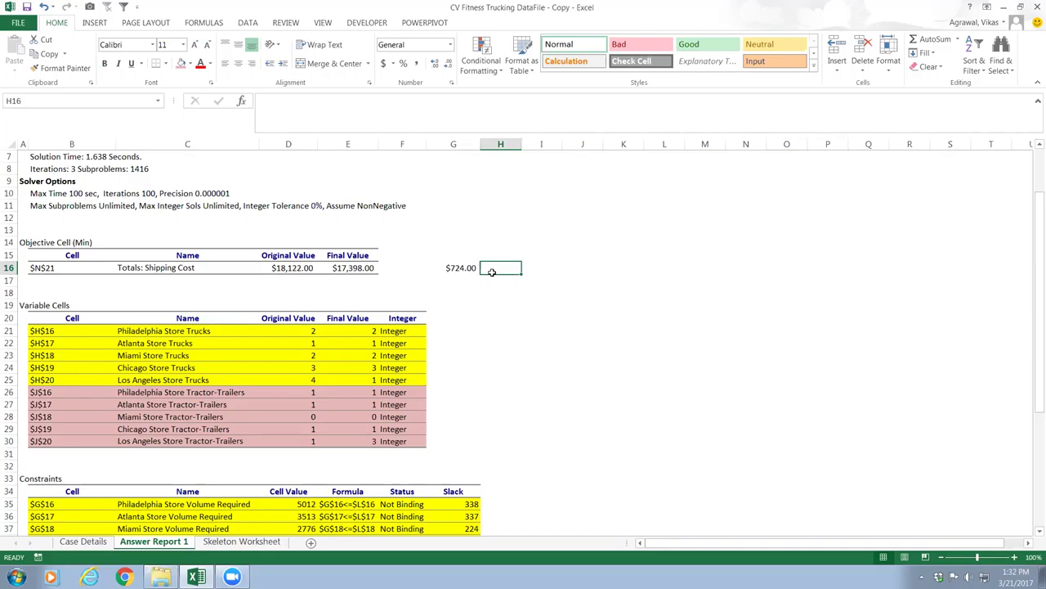
type("50 weeks")
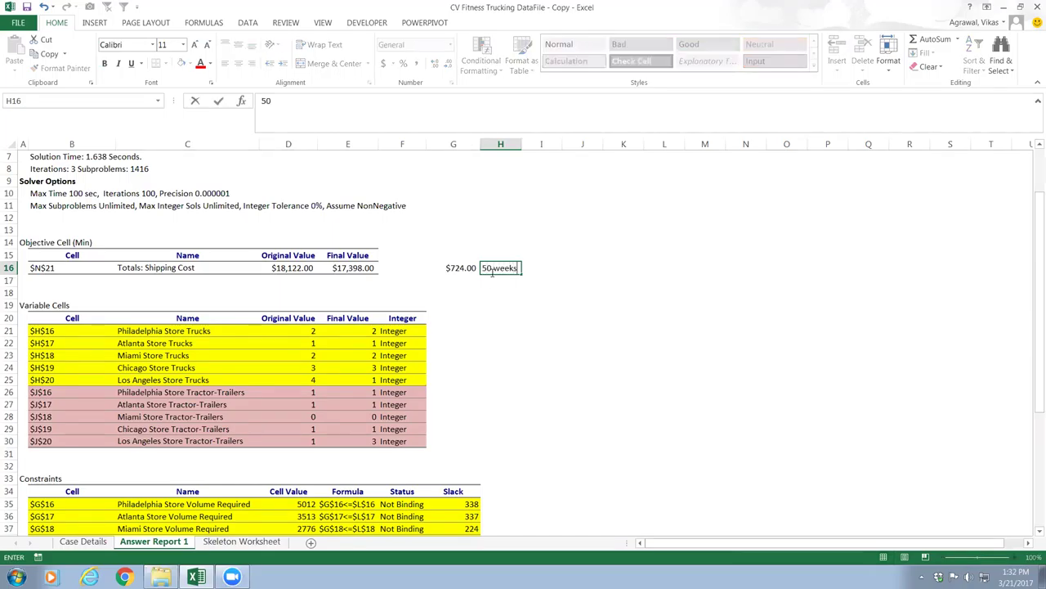
key("Return")
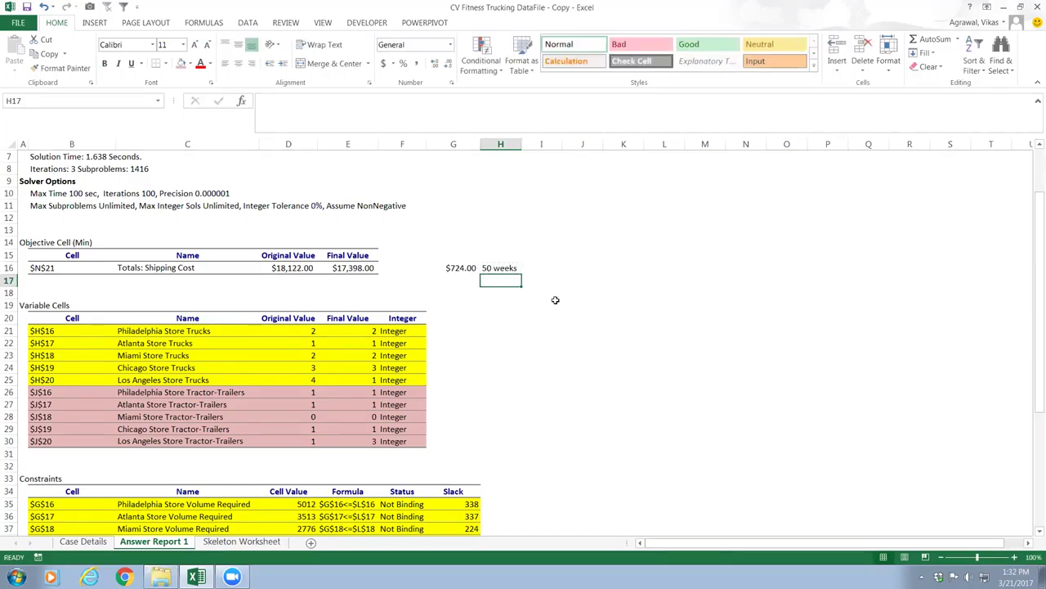
left_click(491, 270)
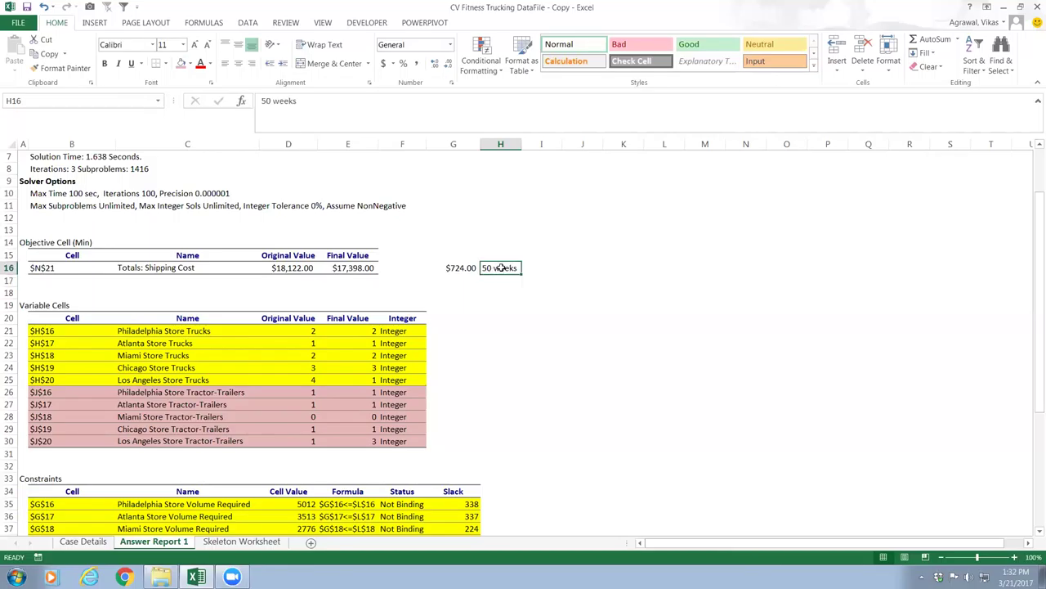
left_click(493, 255)
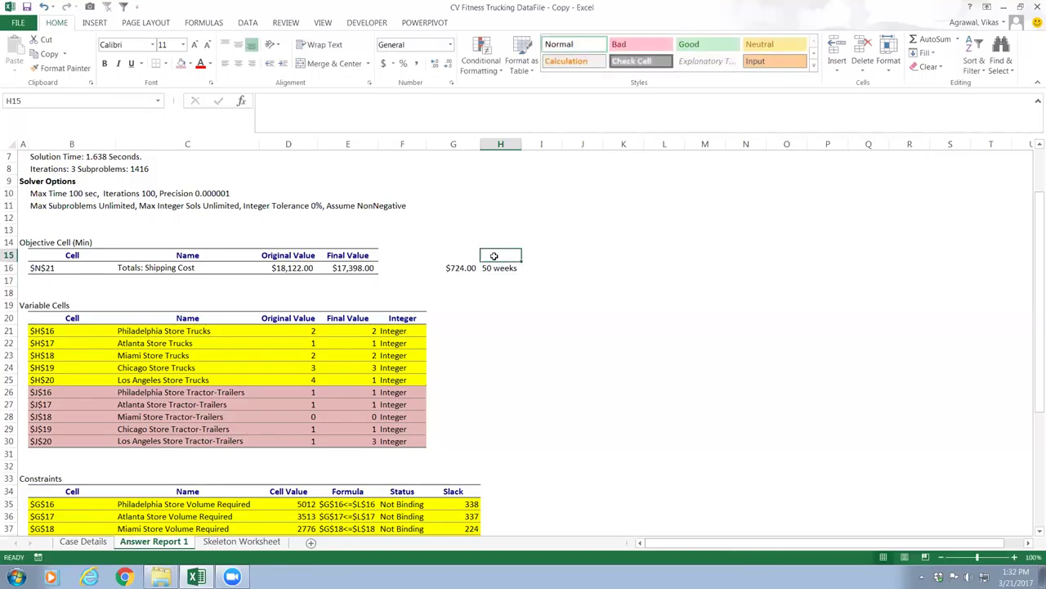
type("Weeks")
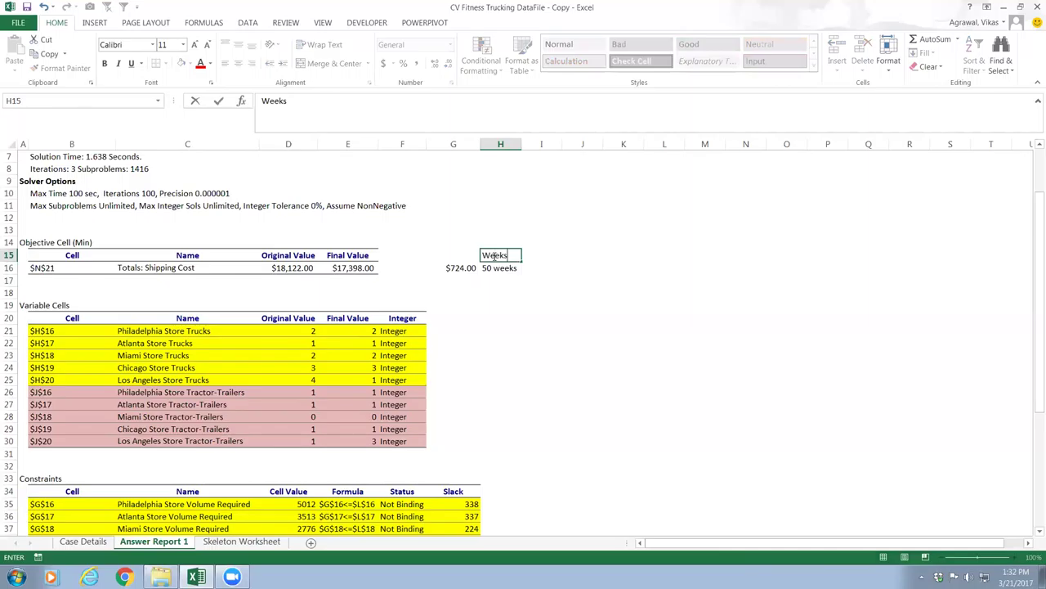
key("Return")
- Label G15 as Savings and re-enter 50 as a plain number in H16
left_click(463, 257)
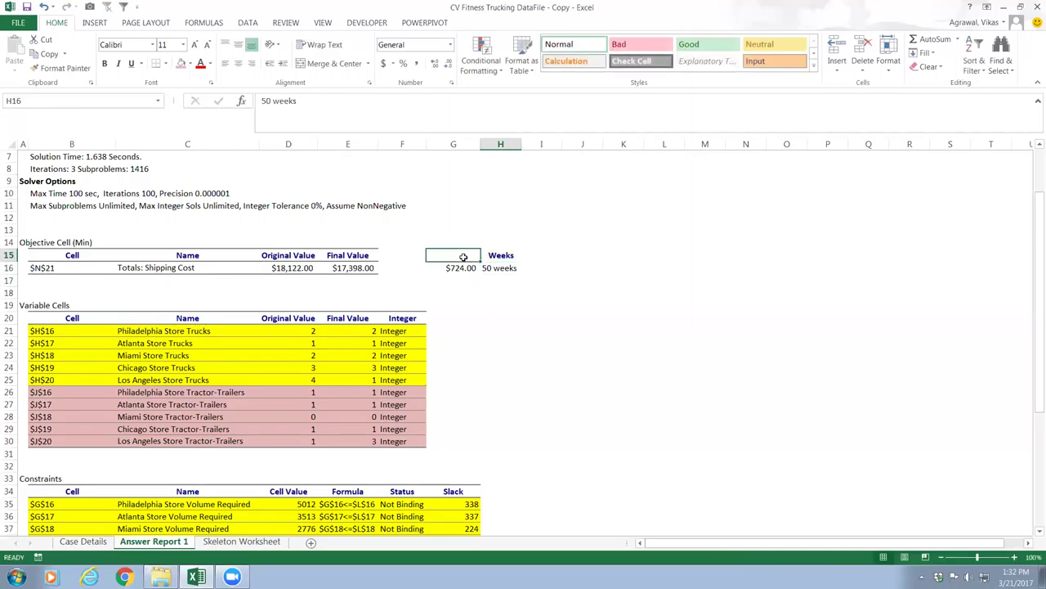
type("Saving")
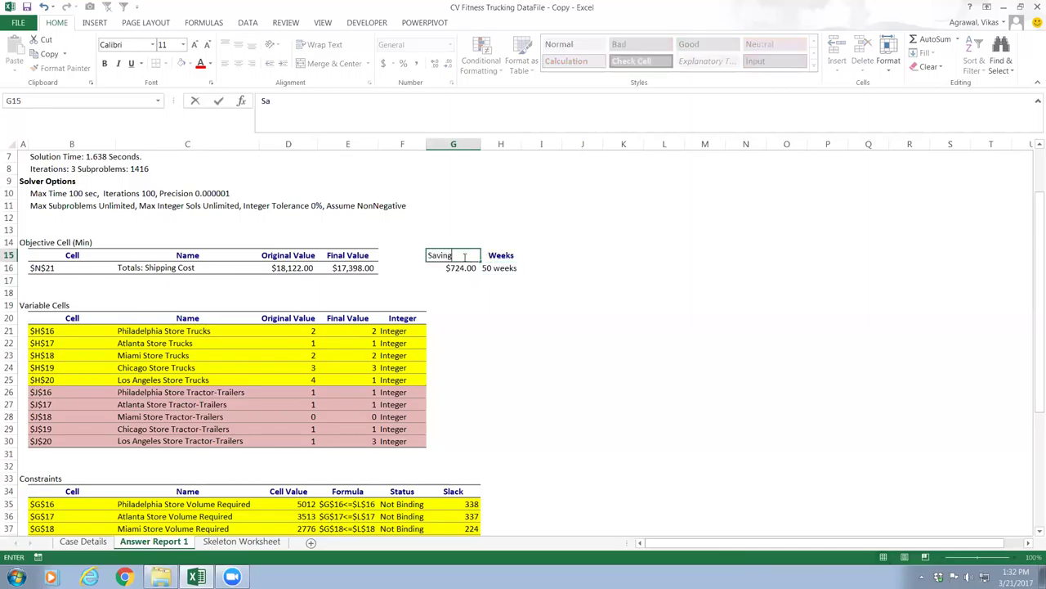
type("s")
key("Return")
left_click(497, 268)
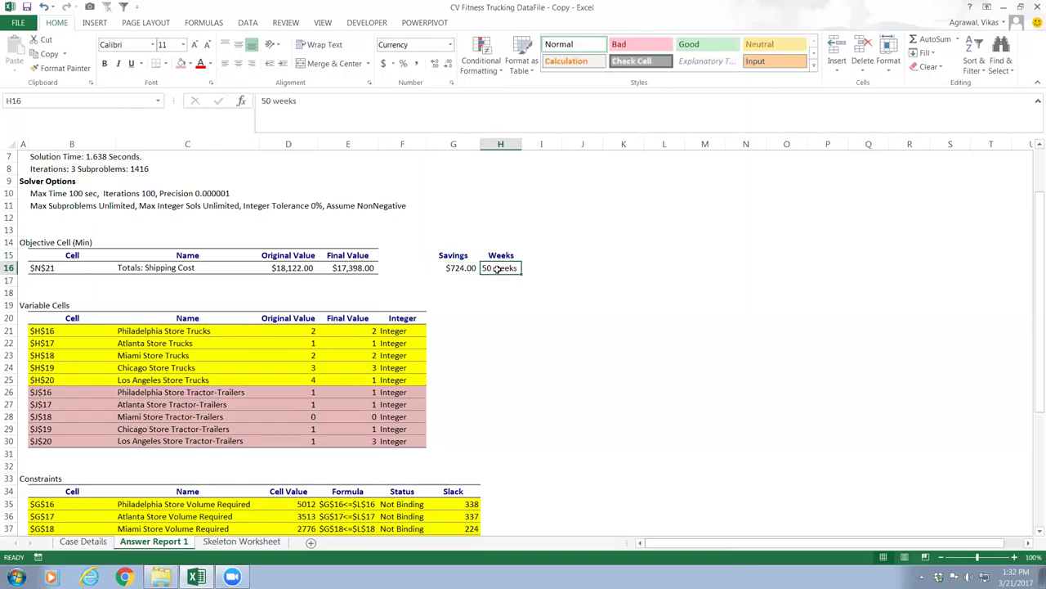
type("50")
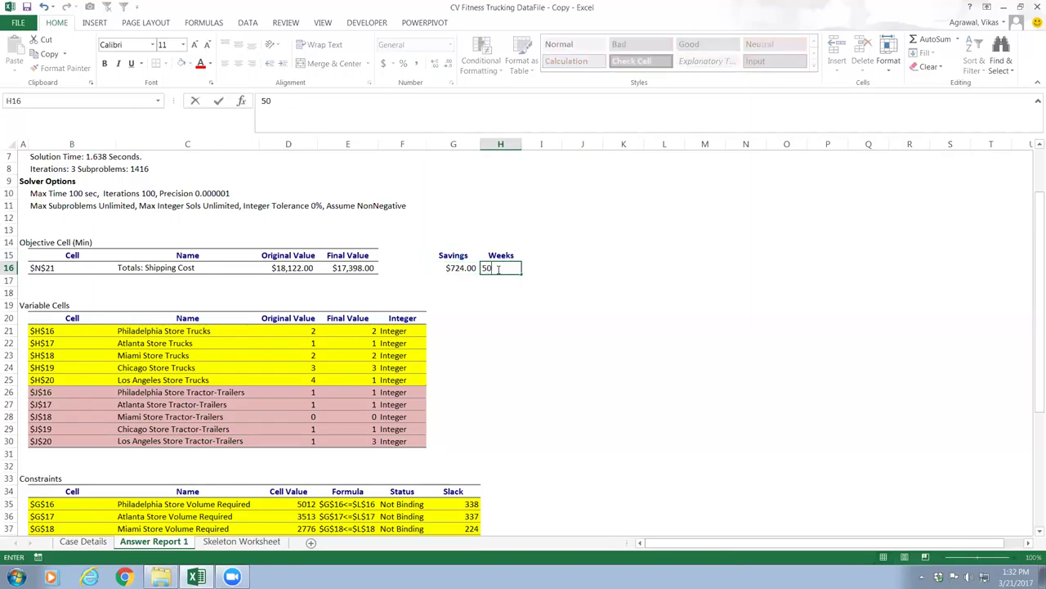
key("Return")
- Add a Total Savings heading in I15 and compute =G16*H16 below it, giving $36,200.00
left_click(533, 255)
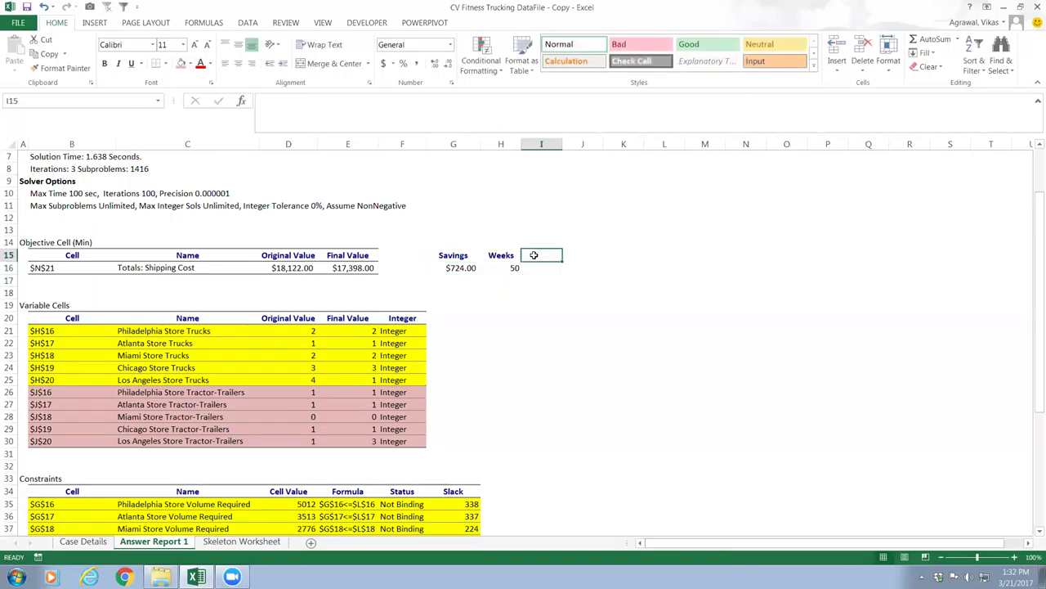
type("Total Savings")
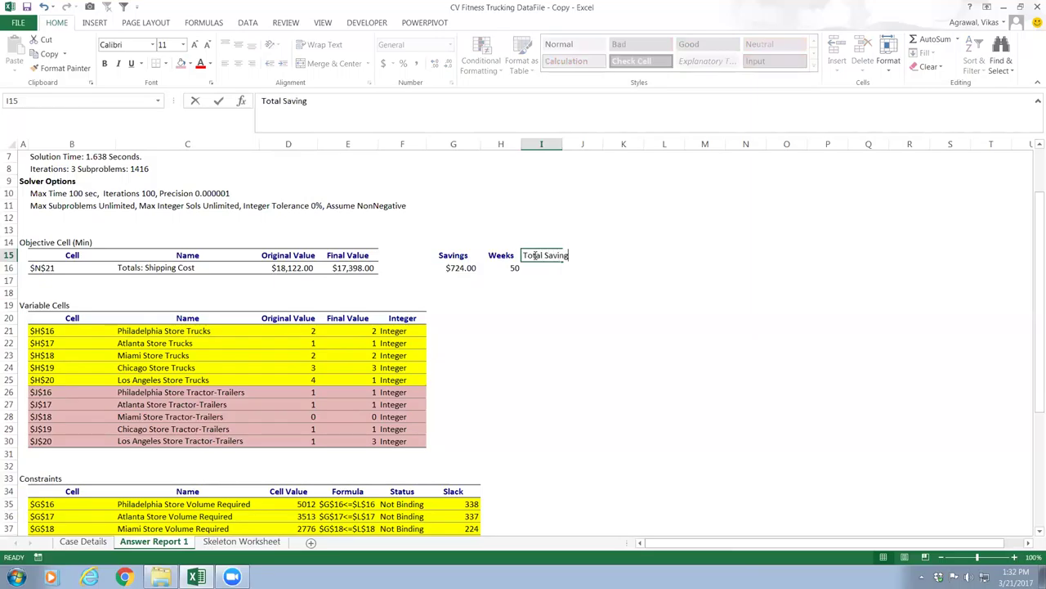
key("Return")
type("=")
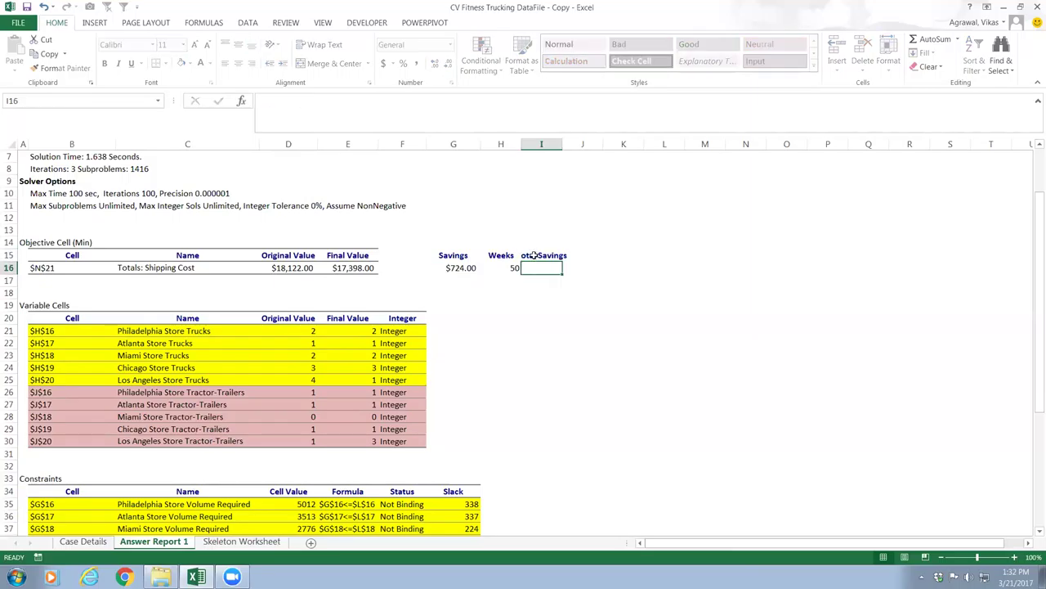
key("Left")
key("Left")
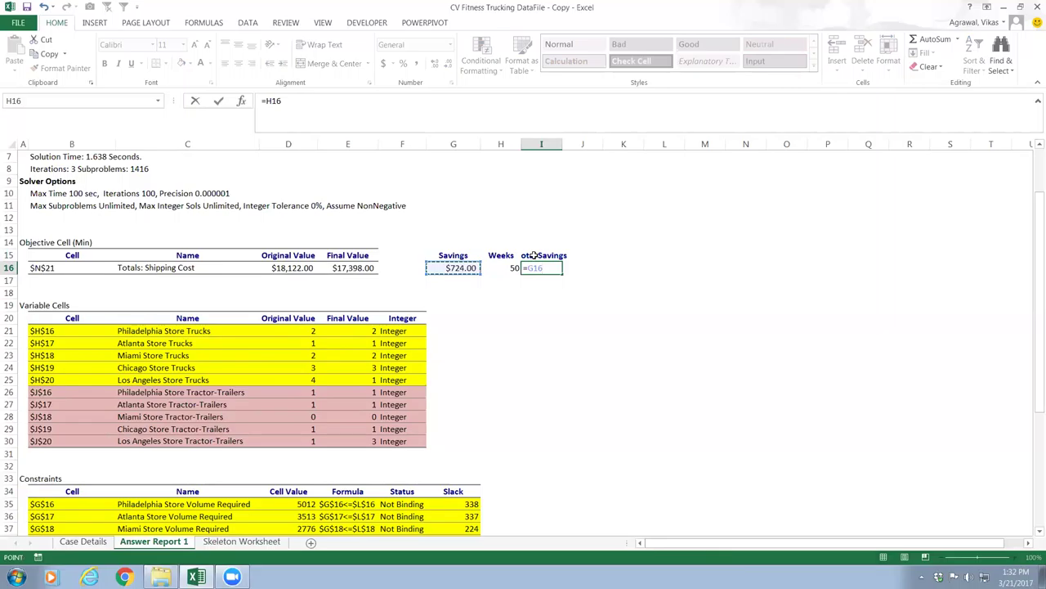
type("*")
key("Left")
key("Return")
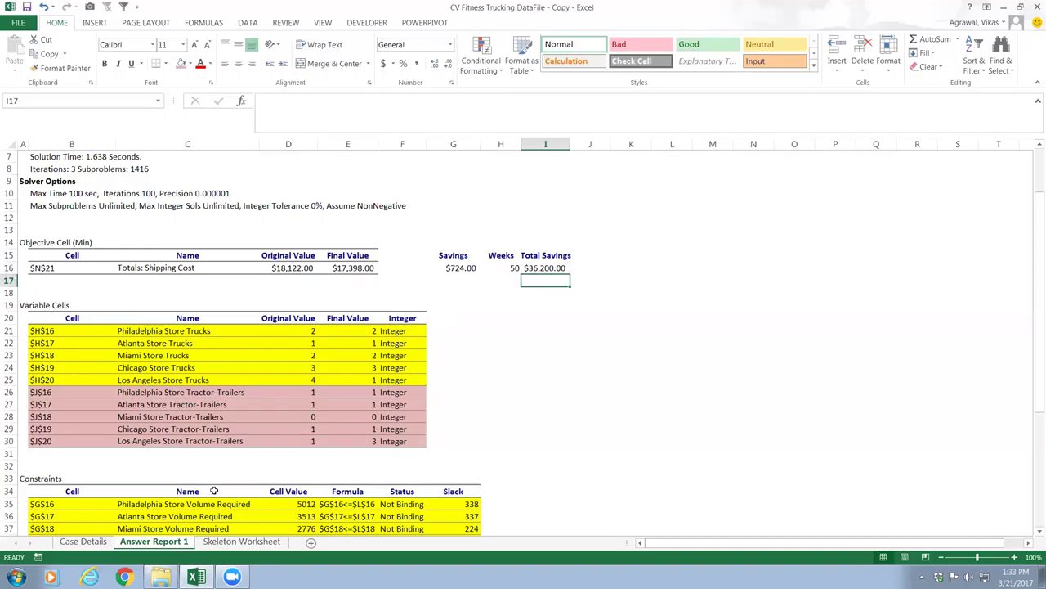
- On the Skeleton Worksheet, enter =AVERAGE(M16:M20) in Totals cell M21, showing 93%
left_click(219, 544)
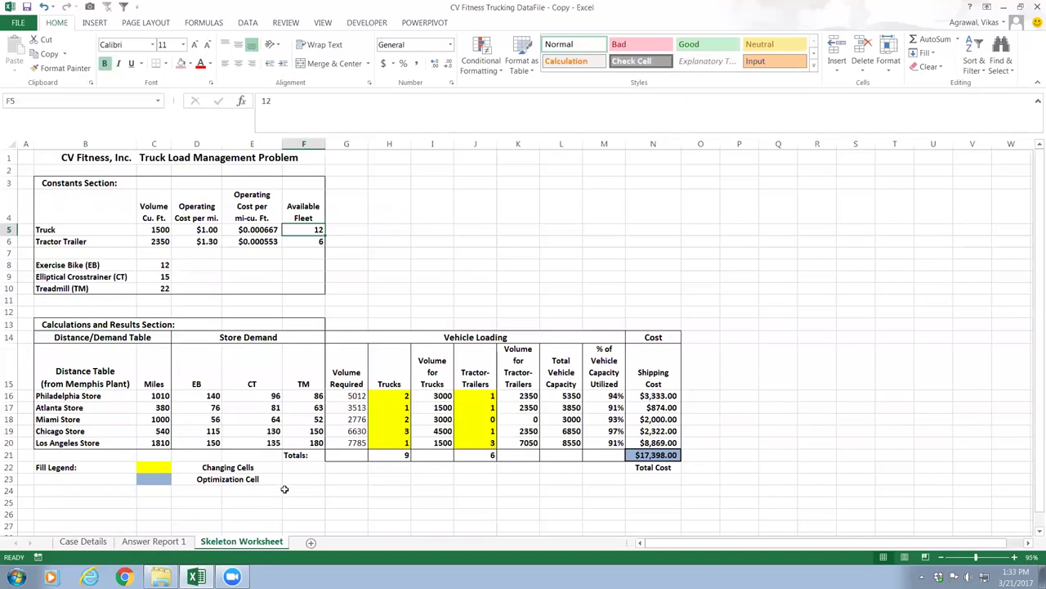
scroll(284, 491, "down", 2)
scroll(286, 487, "down", 1)
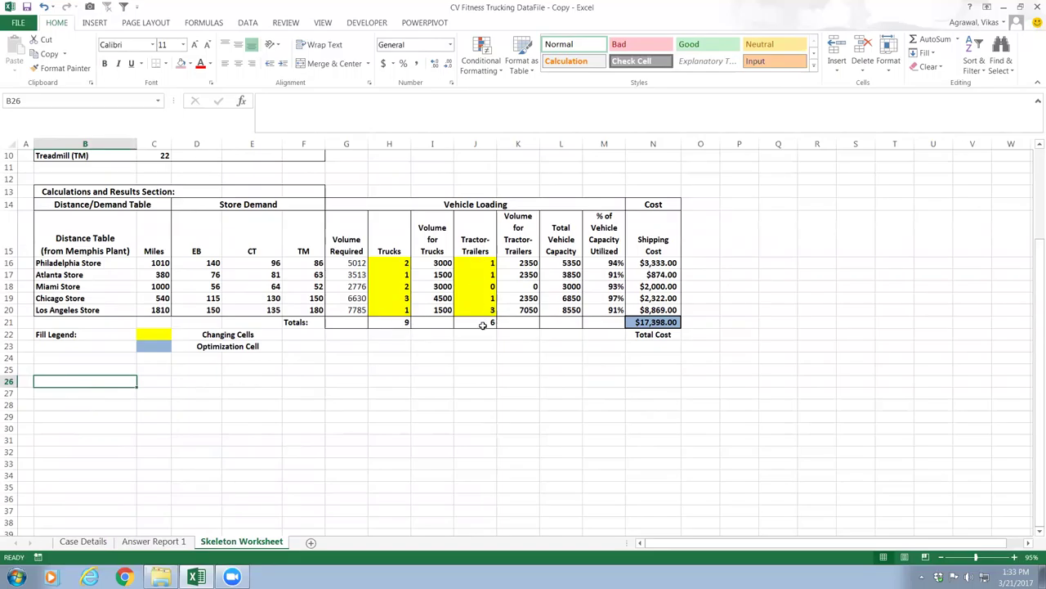
scroll(482, 323, "up", 3)
scroll(482, 322, "right", 1)
scroll(481, 330, "left", 1)
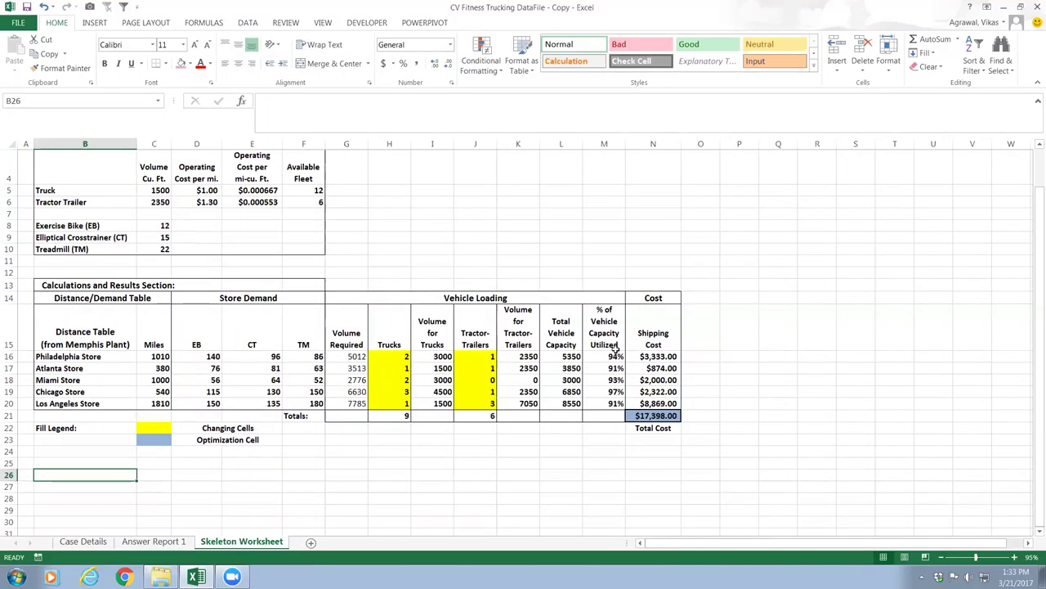
left_click(609, 417)
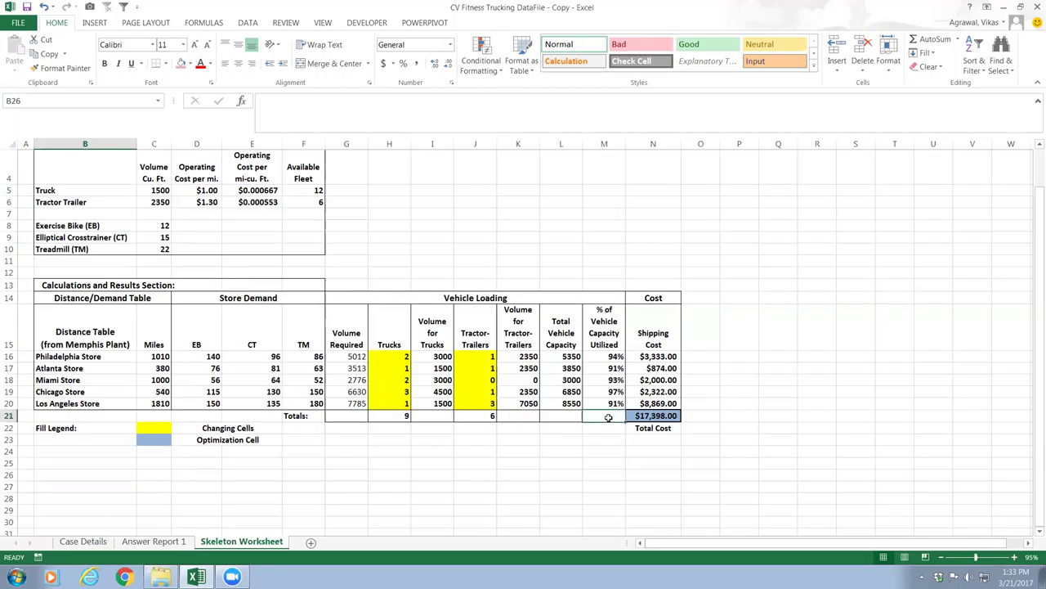
type("=aver")
key("Tab")
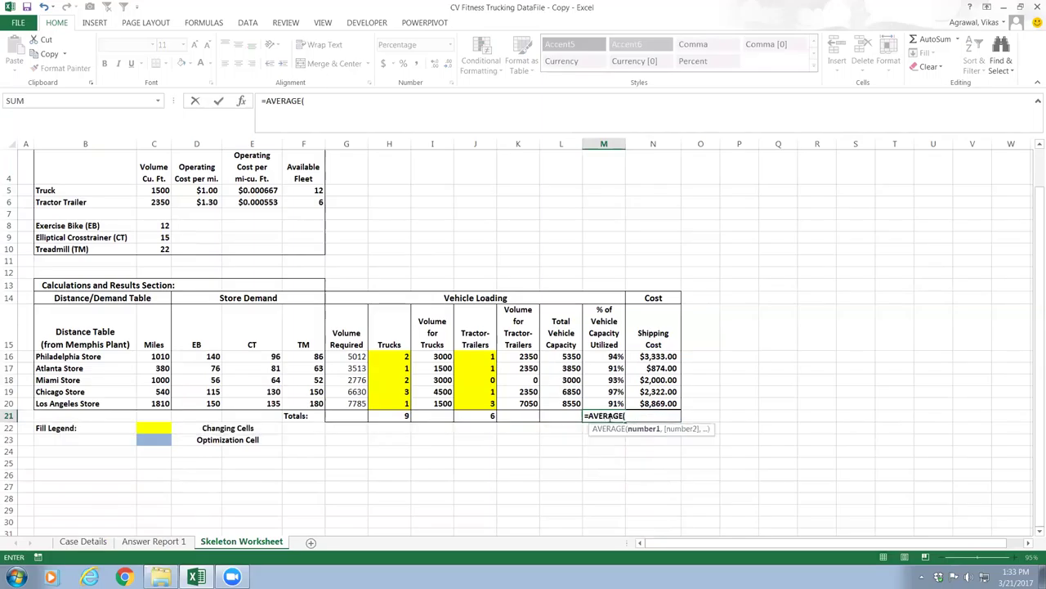
left_click_drag(609, 403, 611, 355)
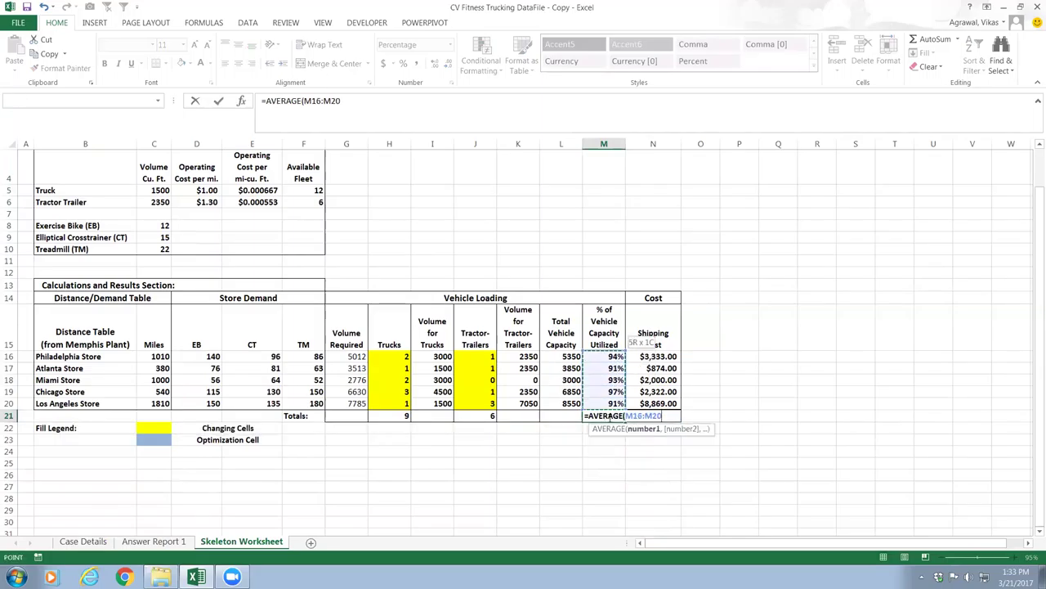
key("Return")
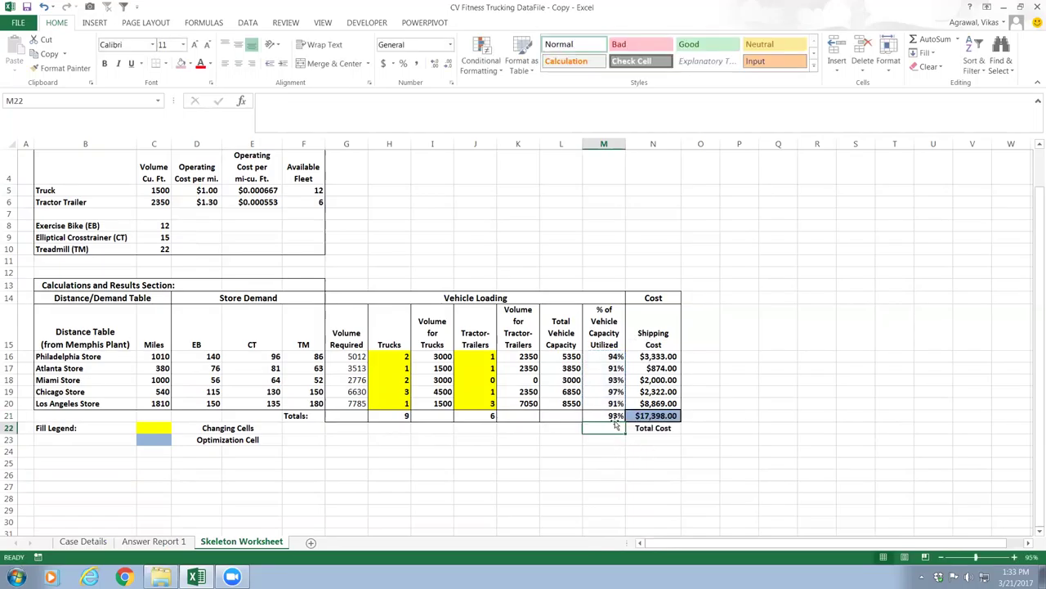
left_click(596, 417)
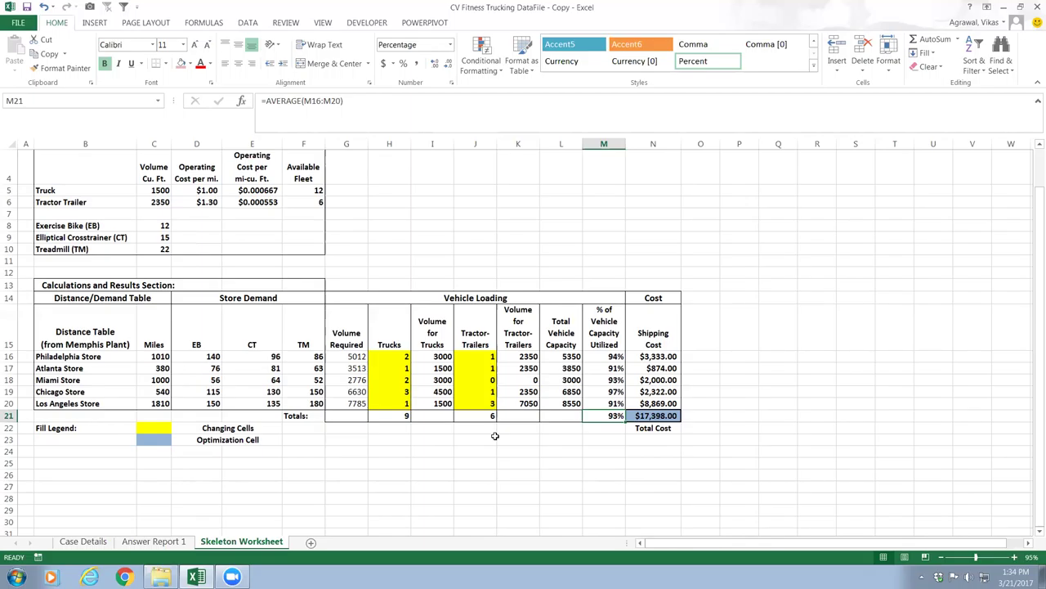
- Enter =SUM(G16:G20) in G21 to total the Volume Required column
left_click(438, 415)
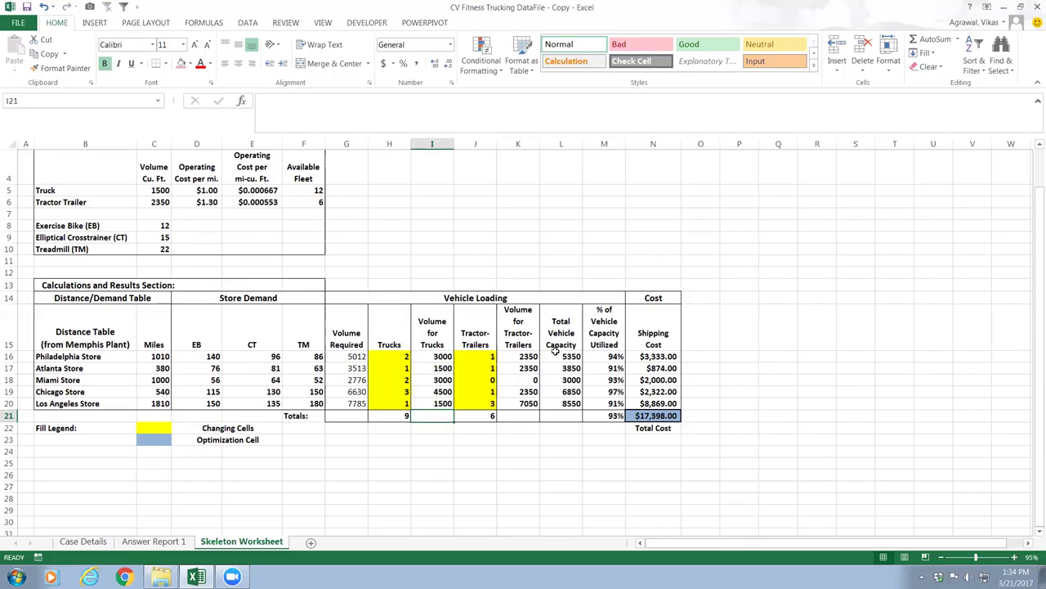
left_click(346, 416)
left_click(567, 419)
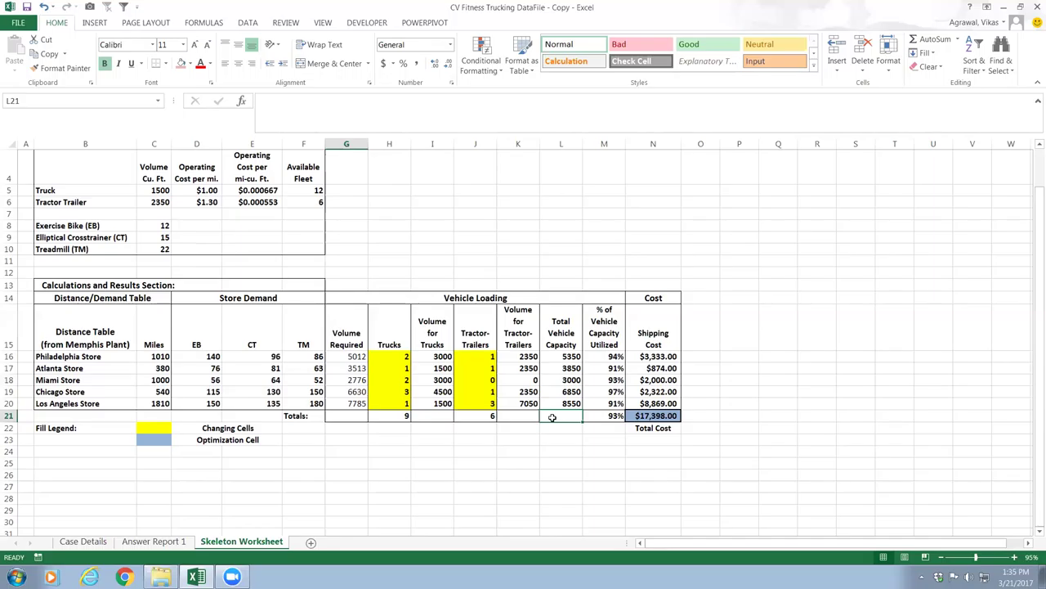
left_click(355, 418)
scroll(376, 426, "right", 2)
scroll(404, 439, "left", 2)
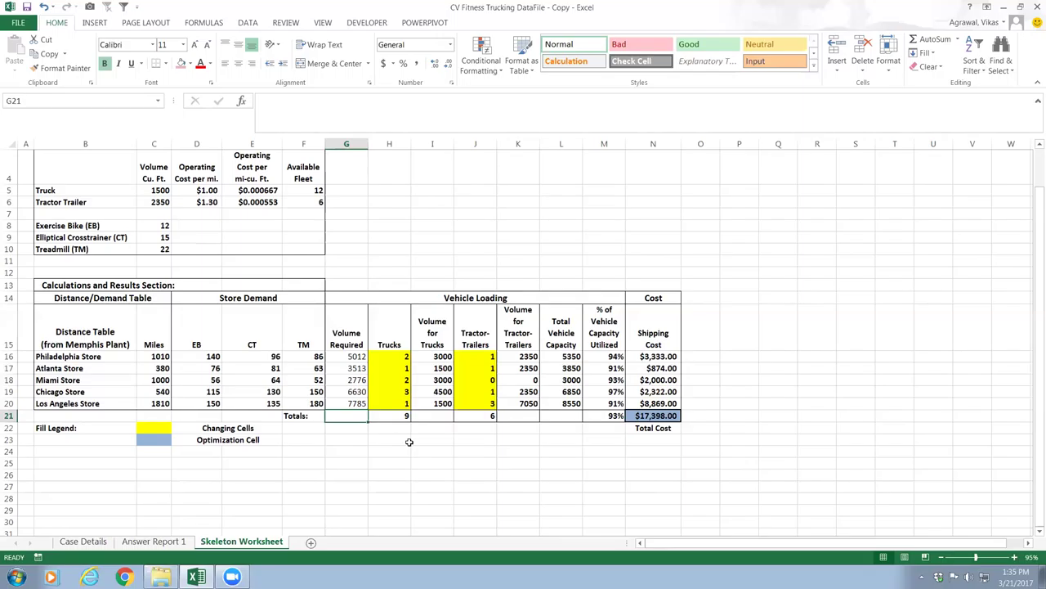
type("=sum(")
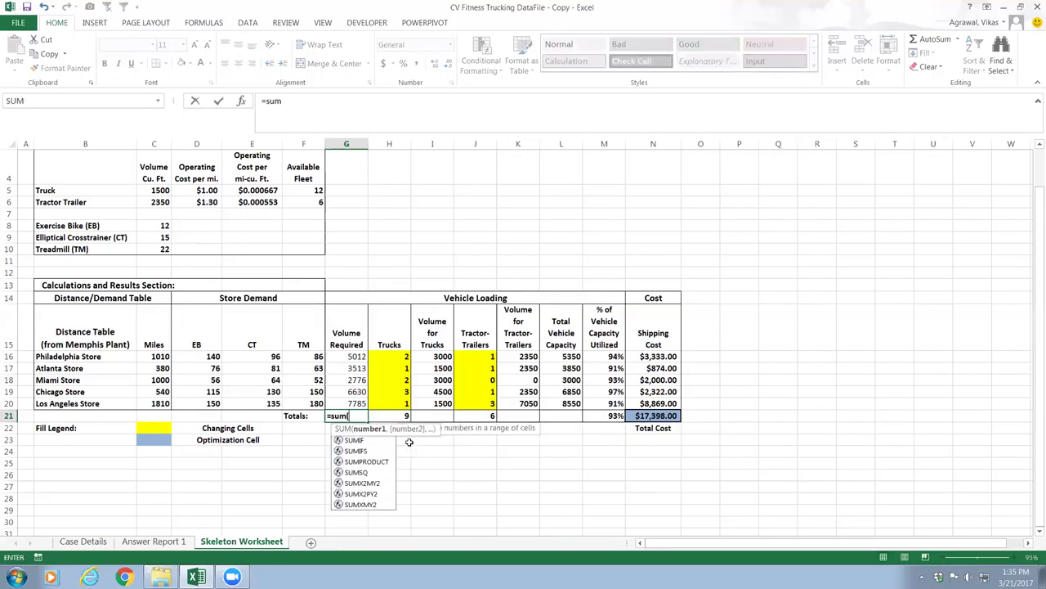
left_click_drag(357, 357, 360, 401)
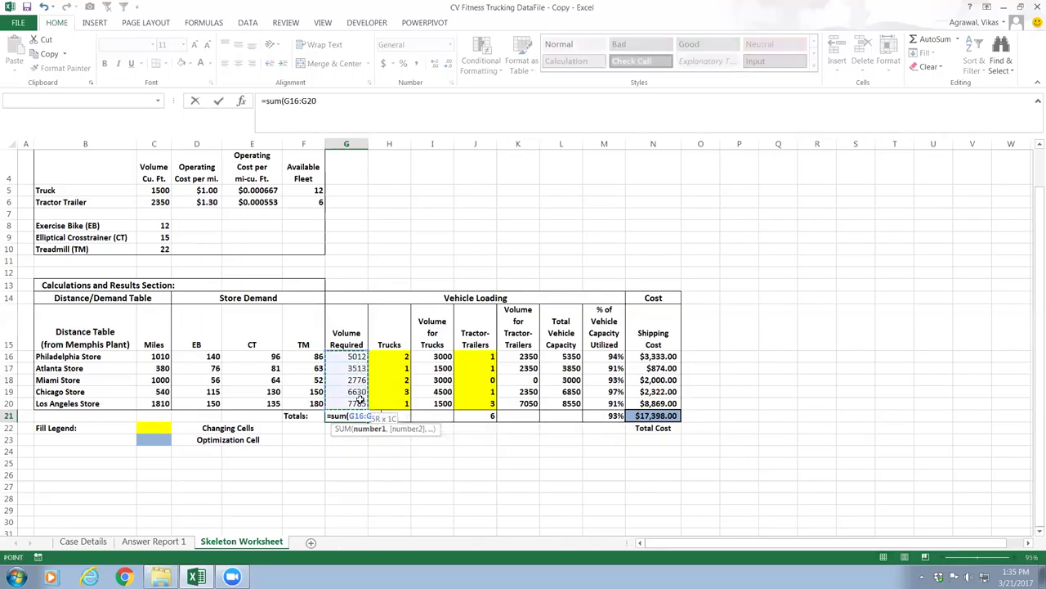
type(")")
key("Return")
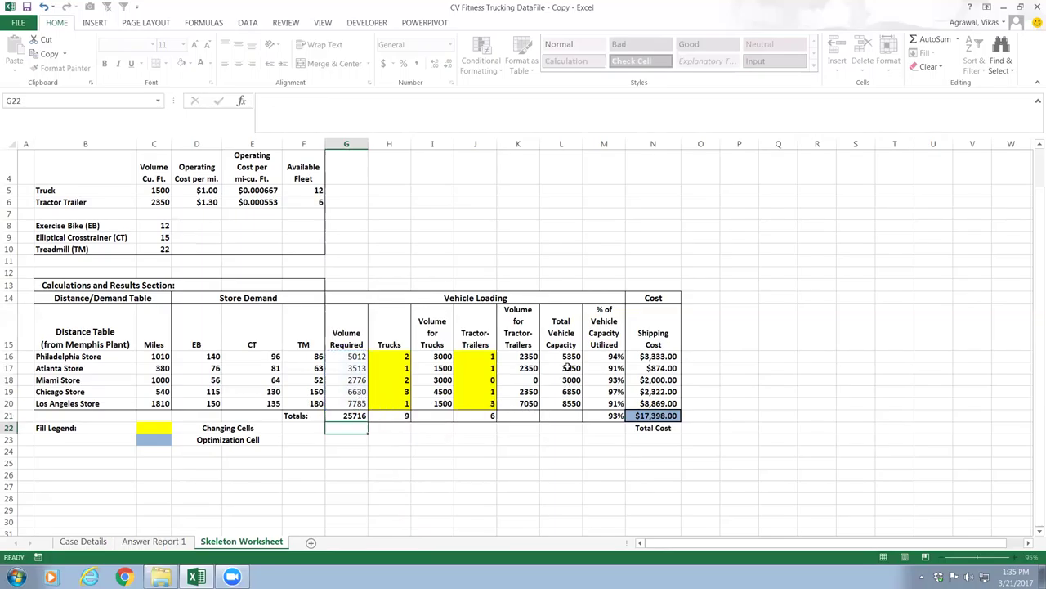
- Enter =SUM(L16:L20) in L21 to total the vehicle capacity column
left_click(562, 415)
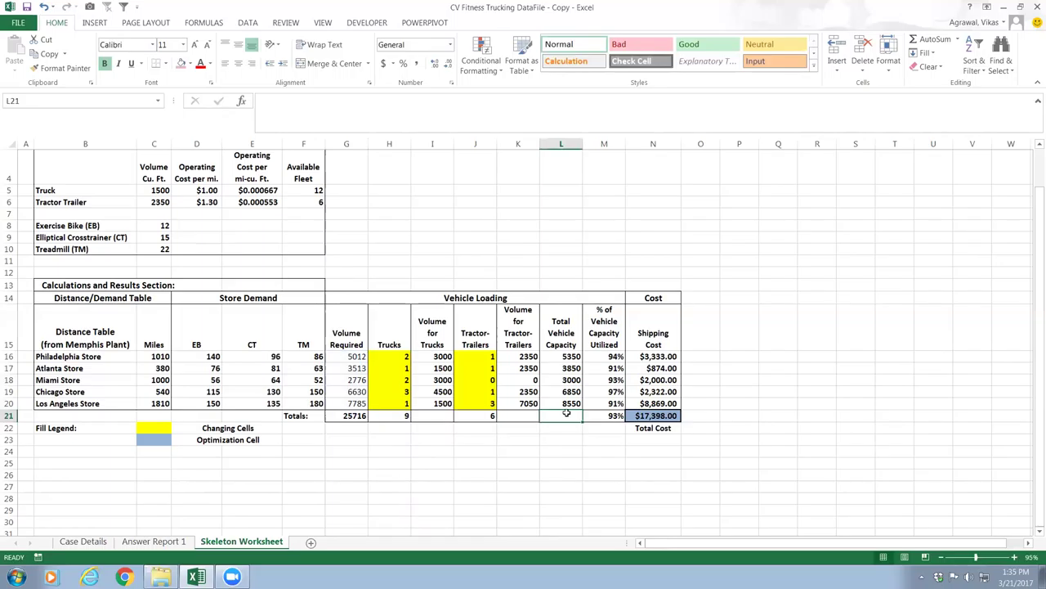
type("=sum")
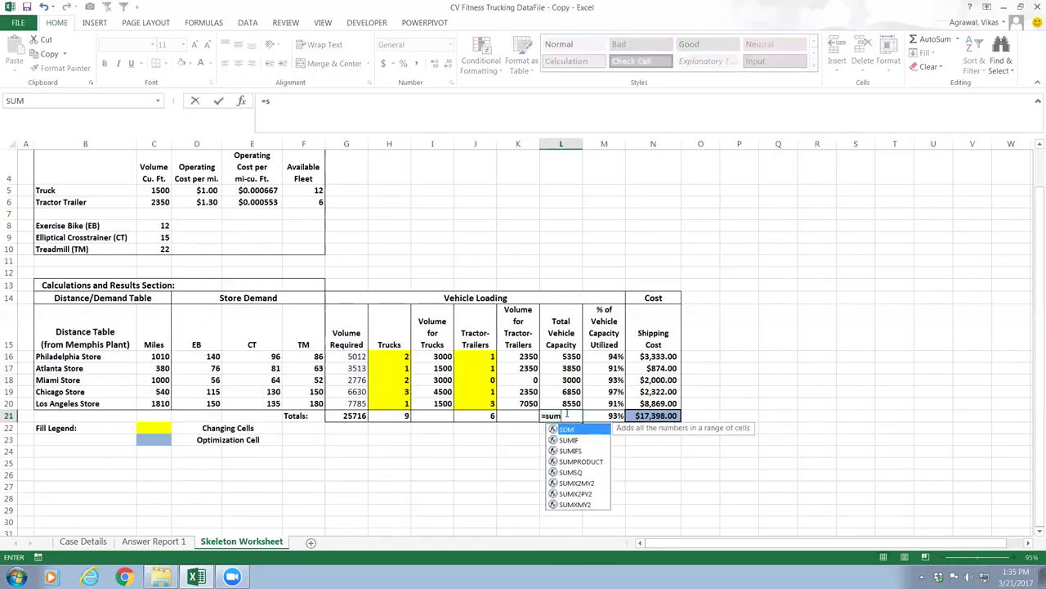
type("(")
left_click_drag(567, 415, 572, 357)
left_click(567, 406)
left_click_drag(568, 406, 570, 345)
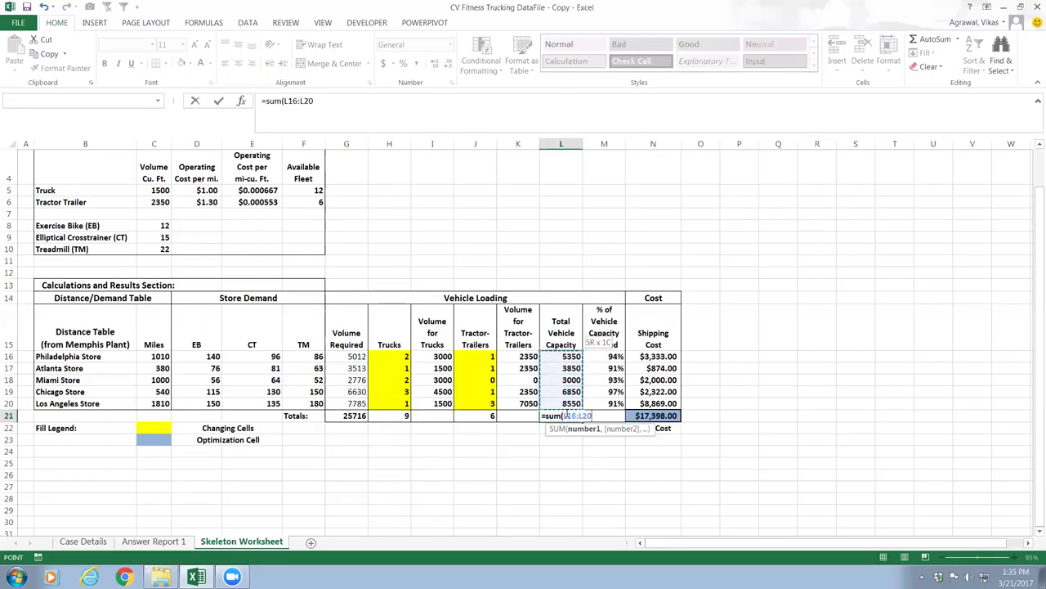
key("Return")
- Replace the M21 utilization formula with =G21/L21, showing 93% overall utilization
left_click(605, 417)
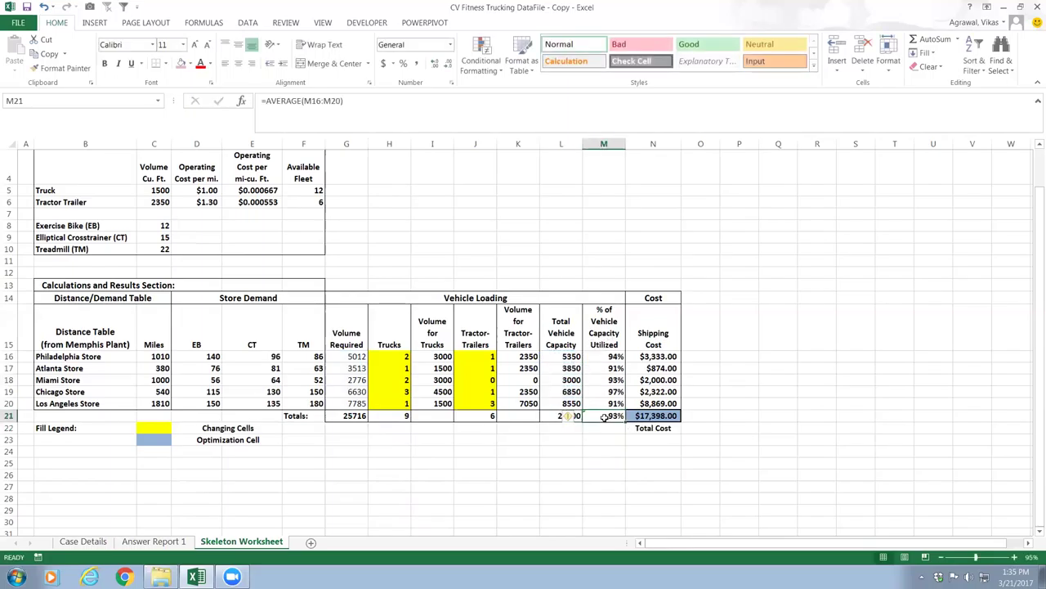
type("=")
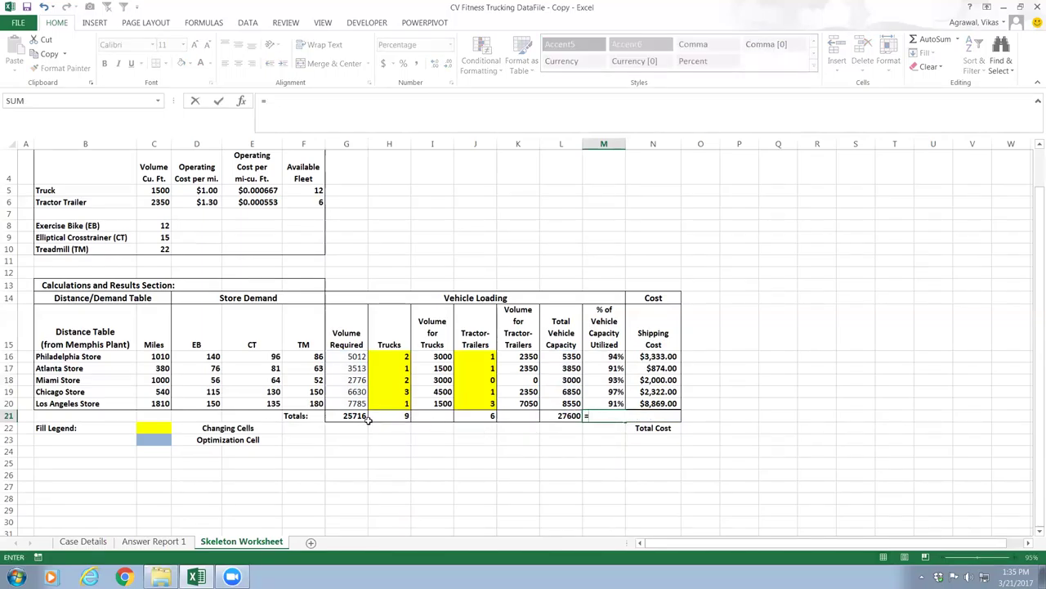
left_click(357, 417)
scroll(409, 417, "right", 1)
type("/")
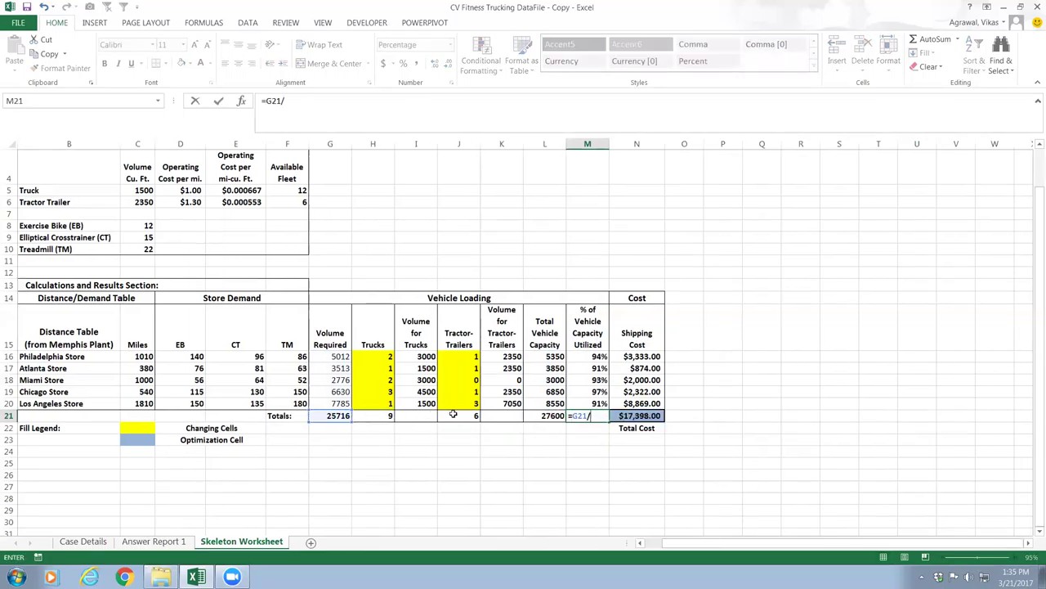
left_click(546, 415)
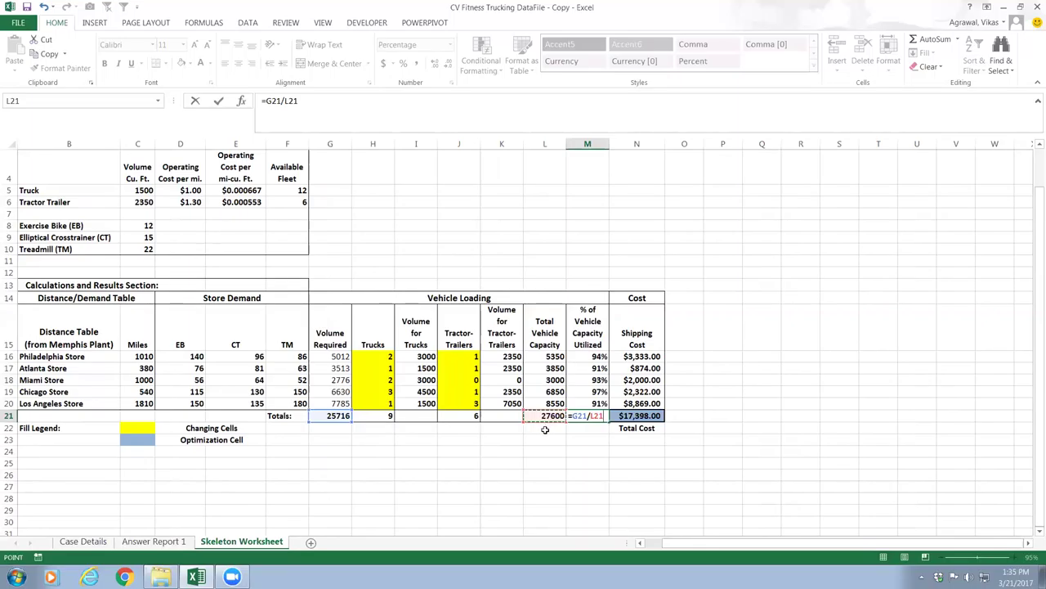
key("Return")
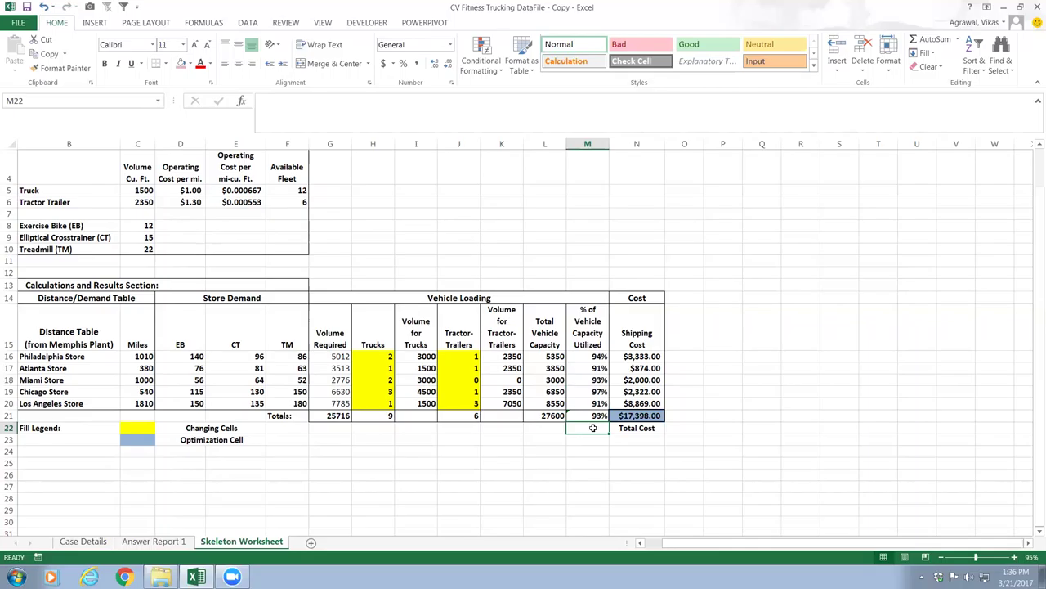
- Type the heading 'Conclusion/Suggestions' into cell B25 below the fill legend
left_click(411, 450)
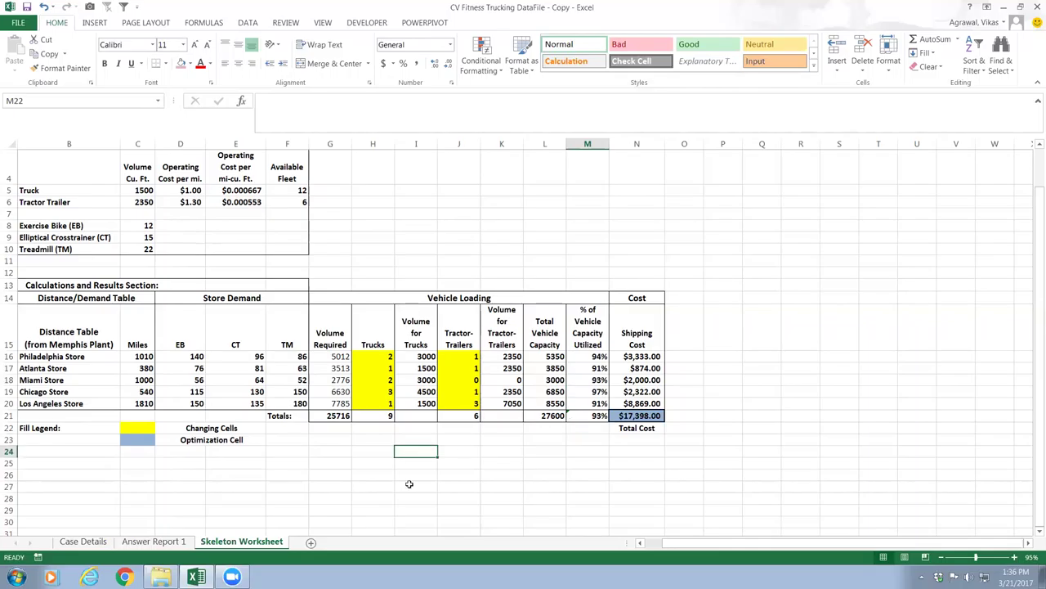
scroll(269, 493, "down", 2)
scroll(270, 493, "left", 1)
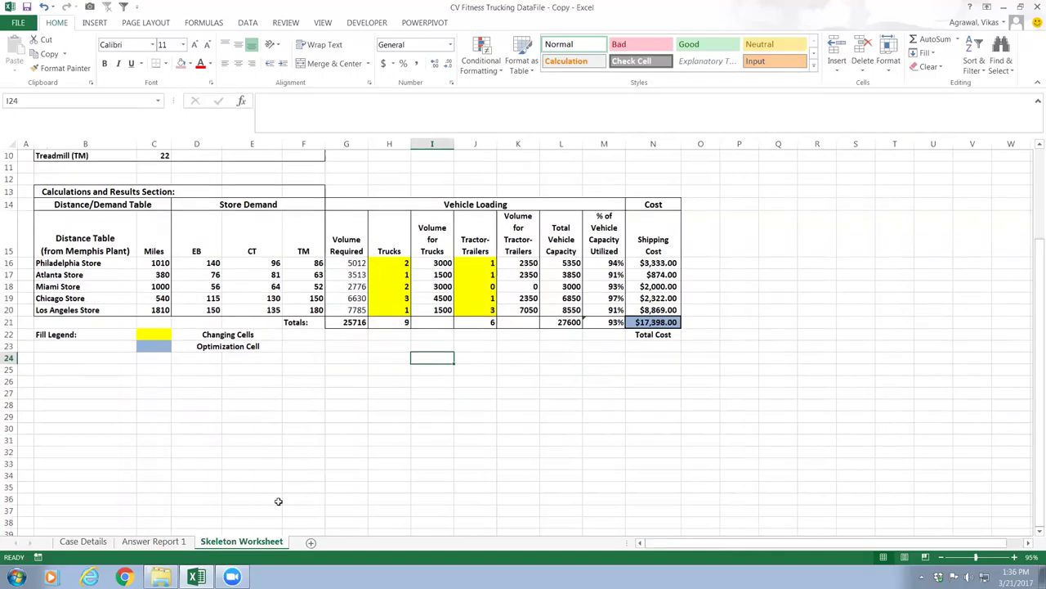
scroll(163, 458, "right", 1)
scroll(73, 389, "left", 1)
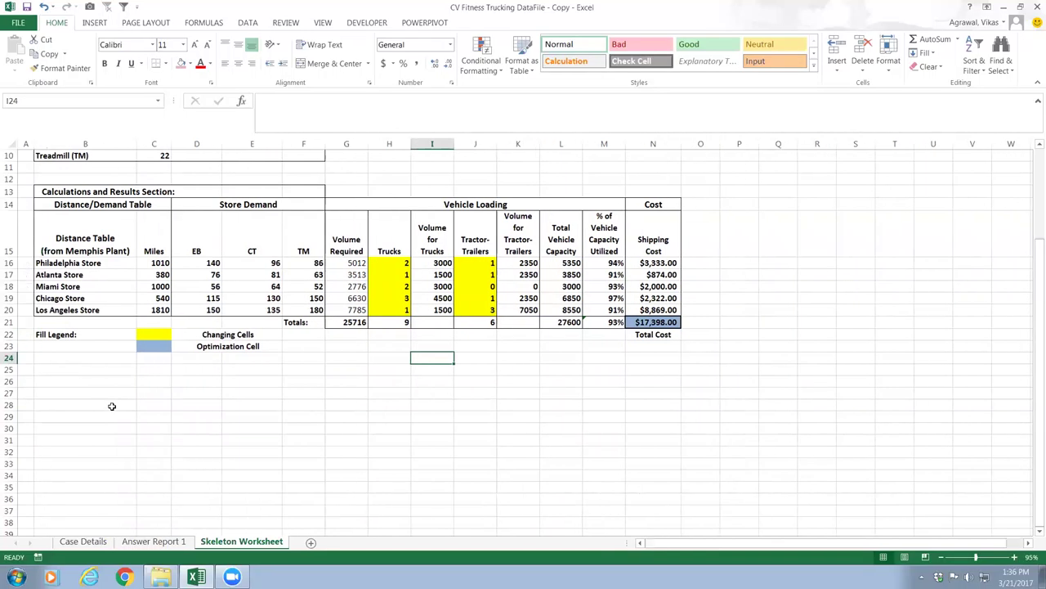
left_click(76, 372)
type("Conclu")
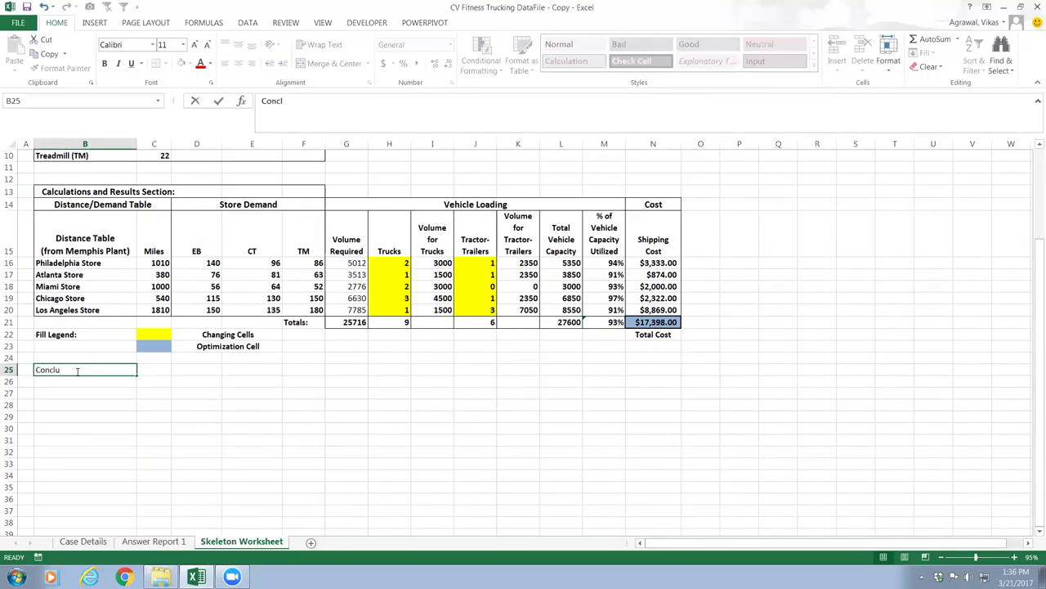
type("sion")
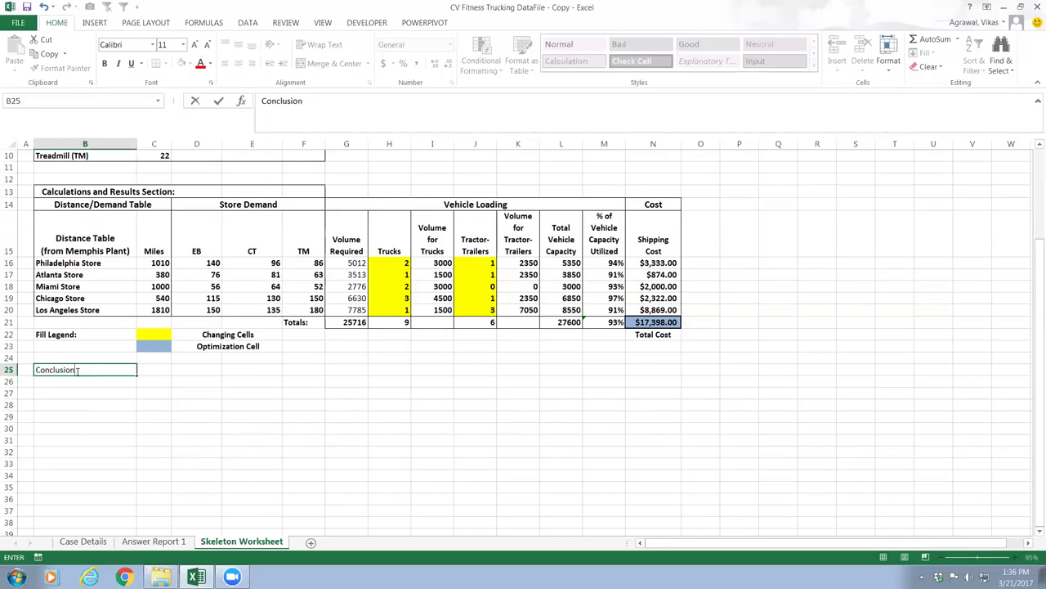
type("/Suggestions")
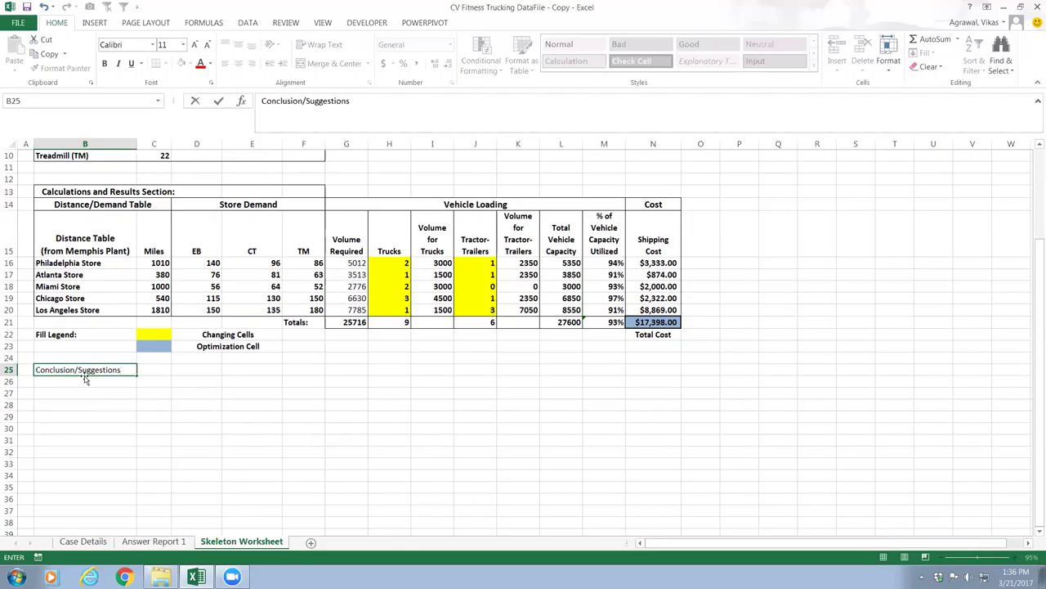
left_click(75, 369)
left_click_drag(117, 439, 114, 428)
- Make the B25 Conclusion/Suggestions heading bold and return to the top of the sheet
left_click(85, 370)
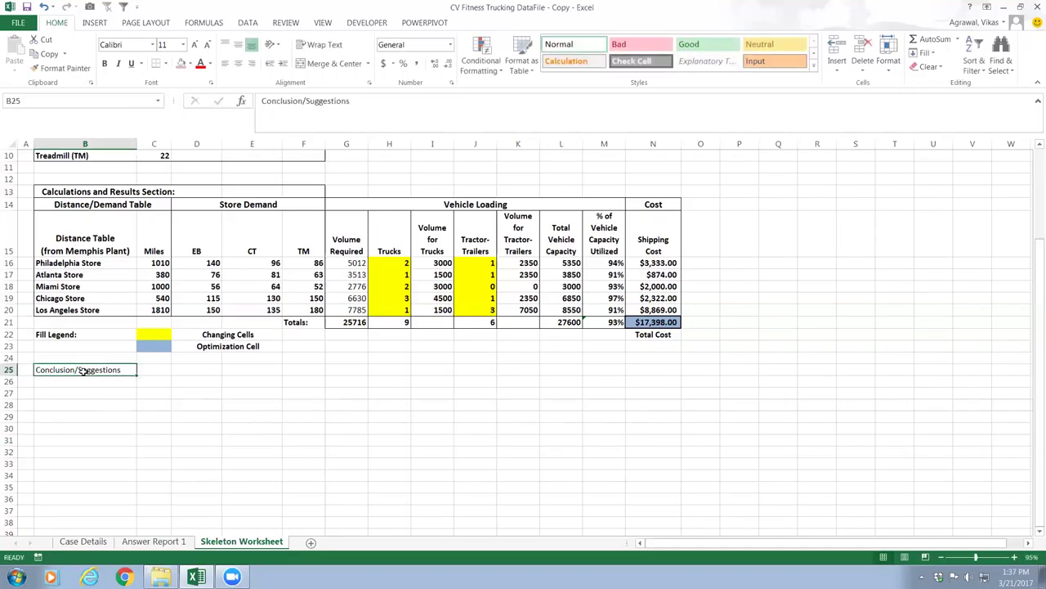
double_click(80, 370)
left_click_drag(124, 370, 35, 369)
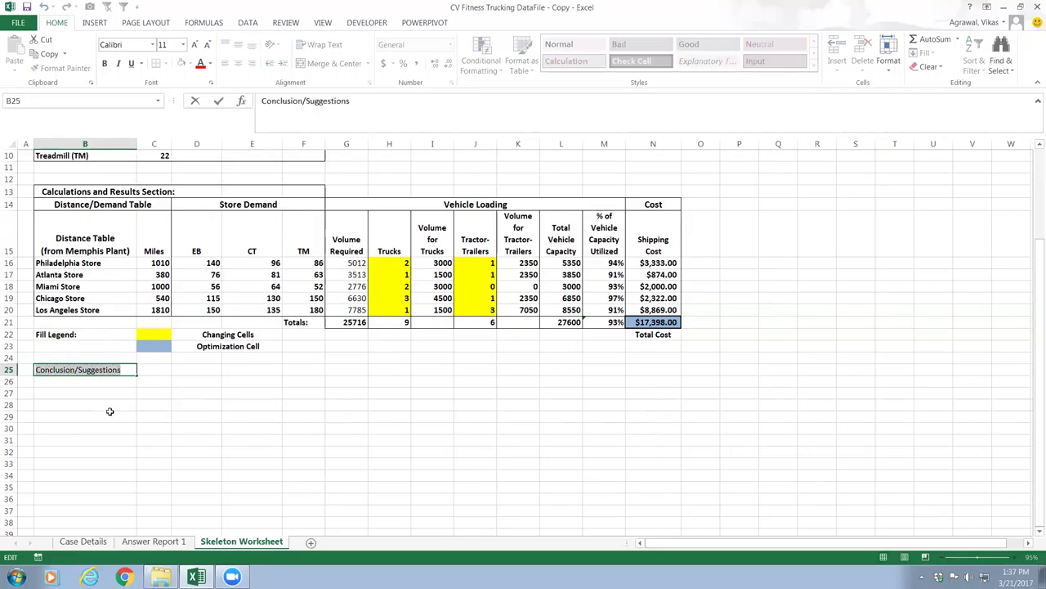
left_click(111, 385)
left_click(79, 369)
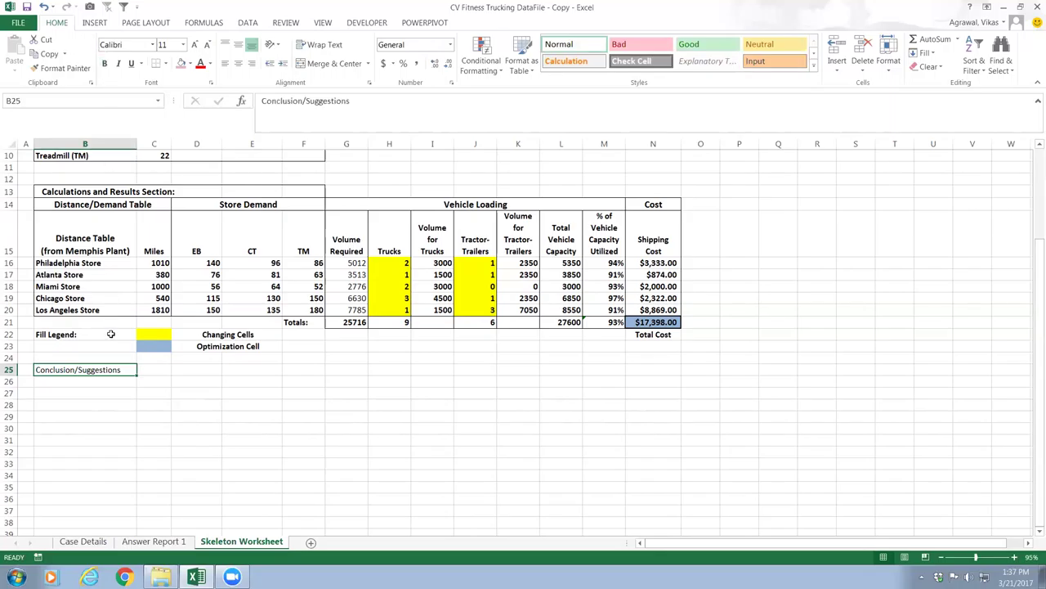
left_click(108, 65)
left_click(179, 403)
scroll(303, 389, "up", 1)
scroll(335, 397, "up", 2)
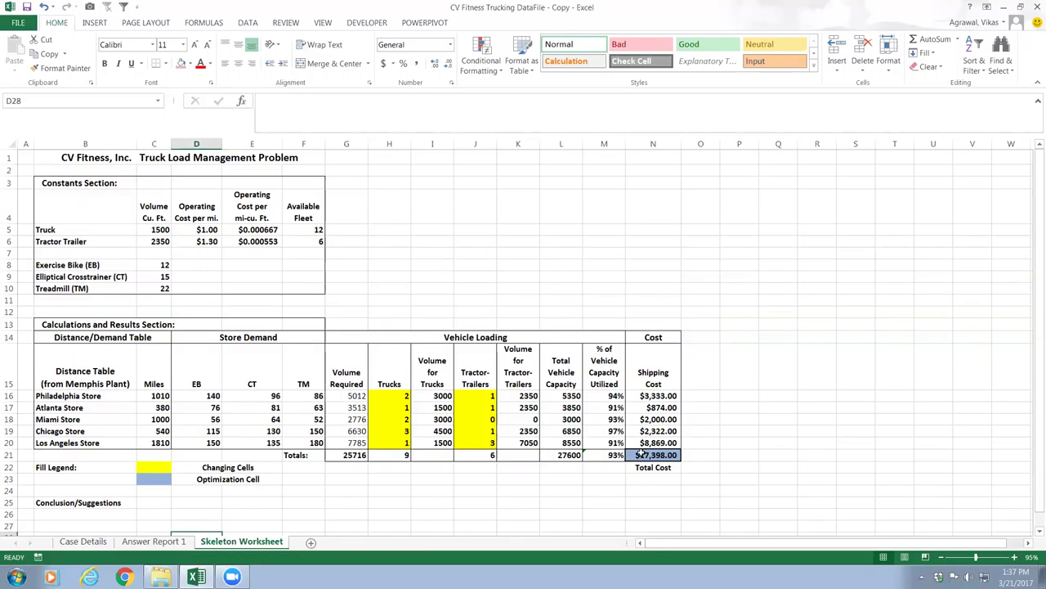
- Review Answer Report 1 and the Case Details 'Extending the case' section, then go to the File page
left_click(150, 542)
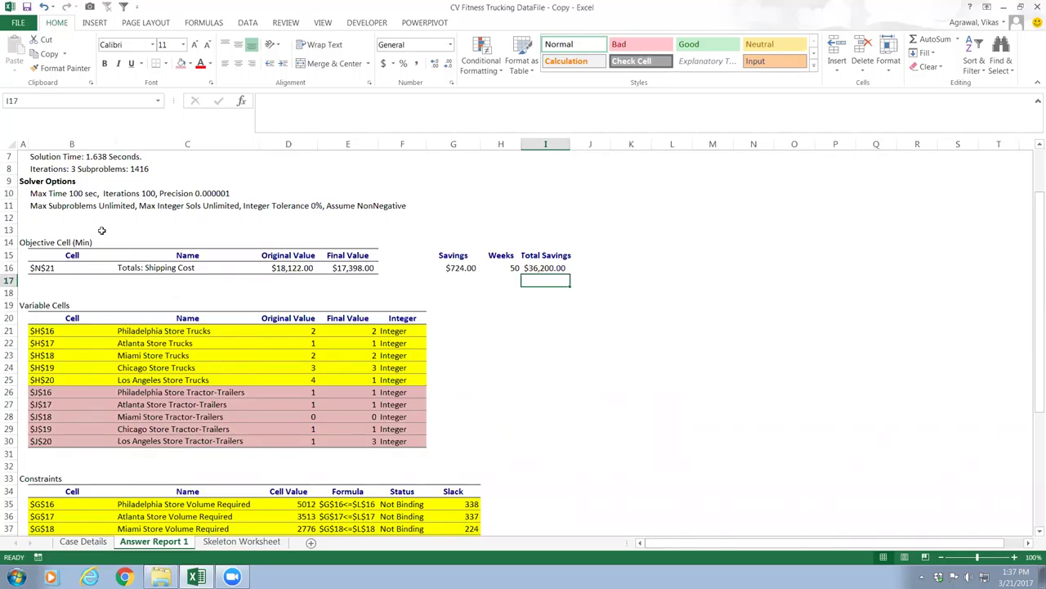
left_click(83, 541)
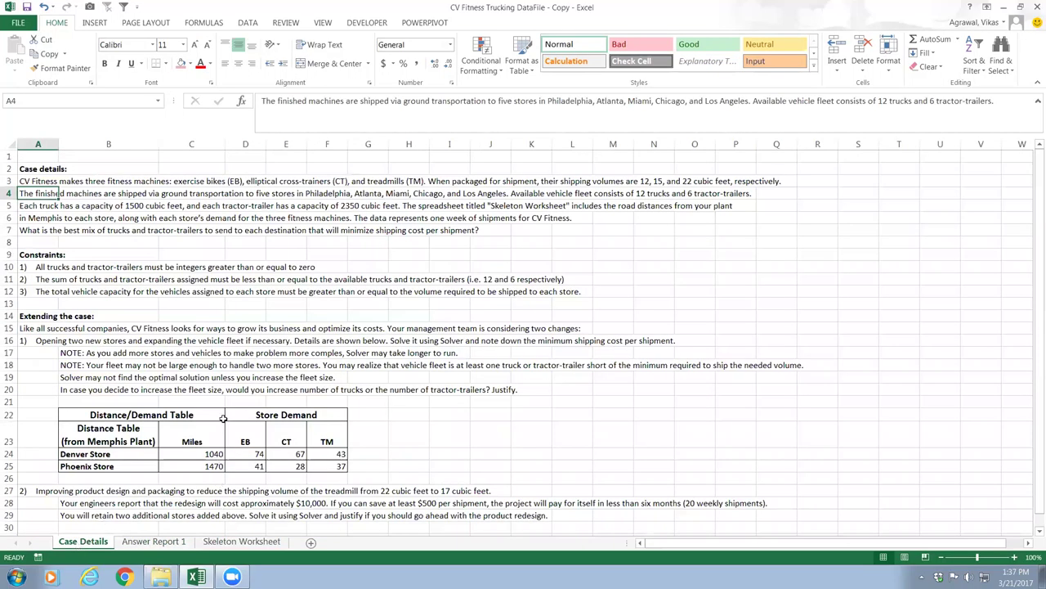
scroll(222, 400, "down", 2)
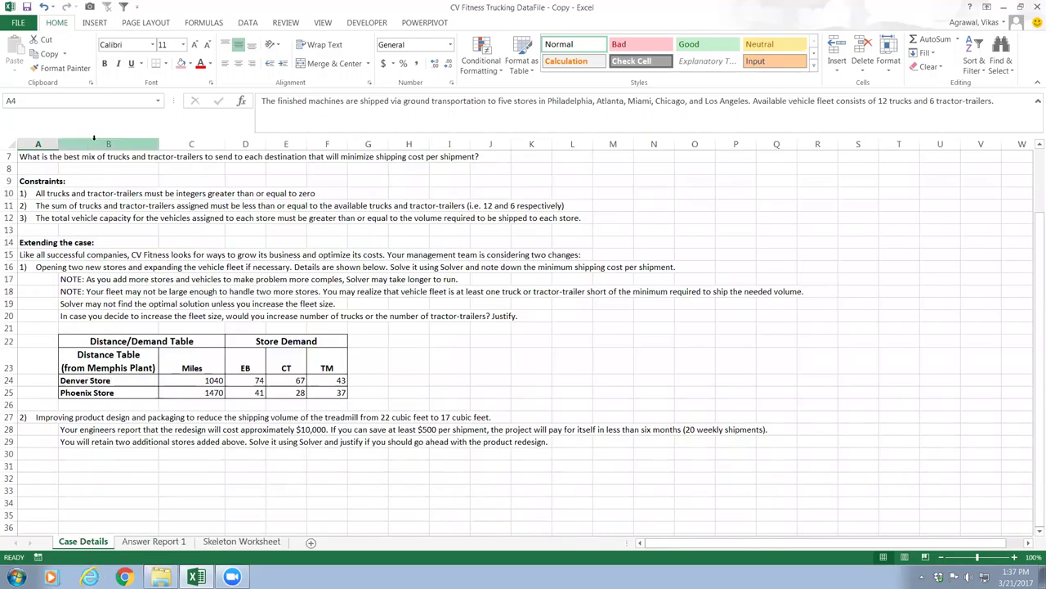
left_click(18, 22)
- Use Save As to store 'CV Fitness Trucking DataFile - Copy 1' in 01_Excel_Solver_Case
left_click(26, 140)
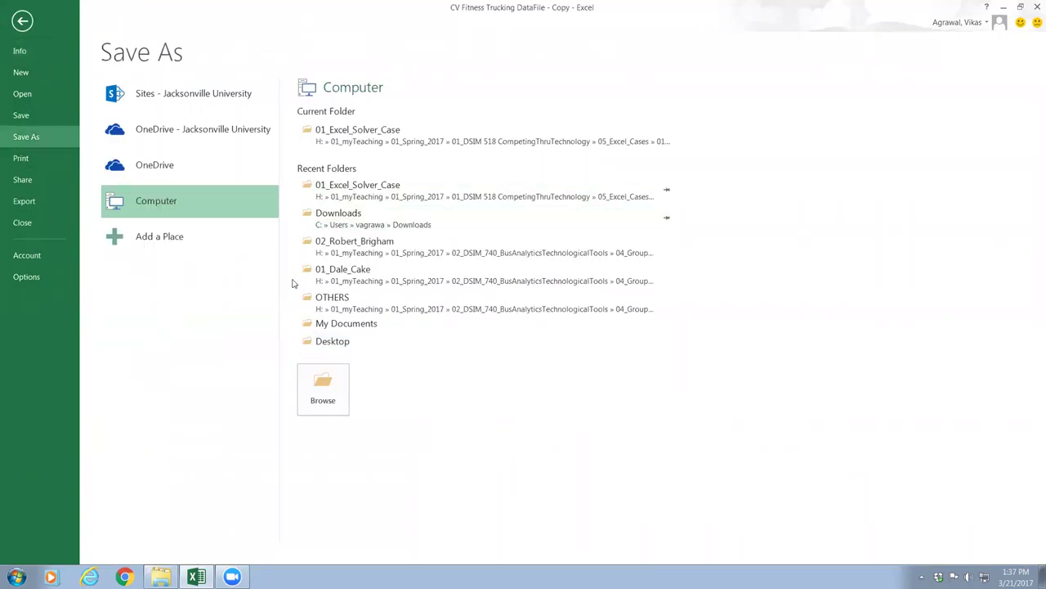
left_click(366, 133)
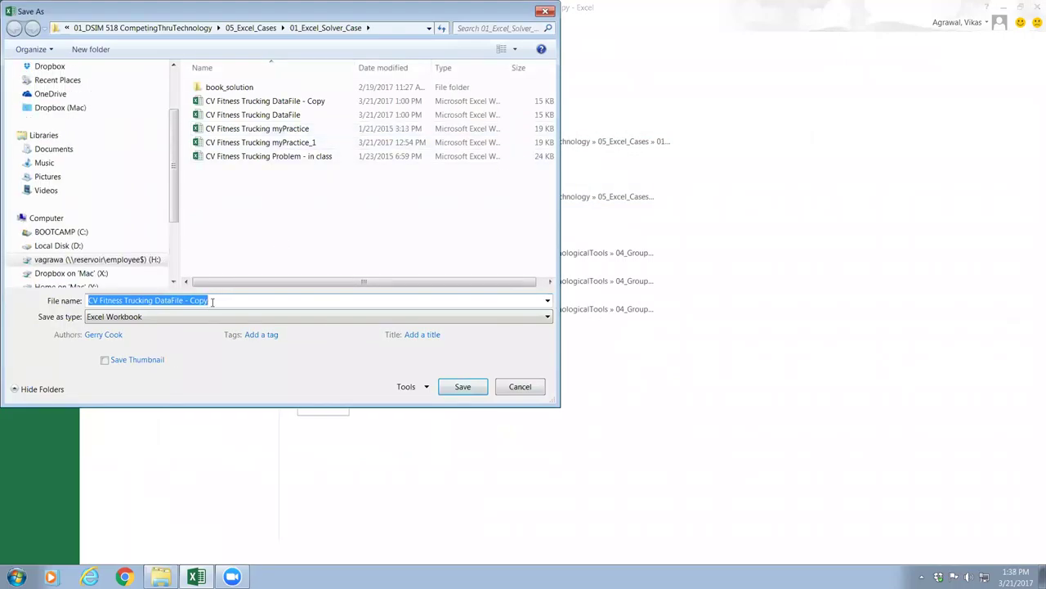
left_click(212, 301)
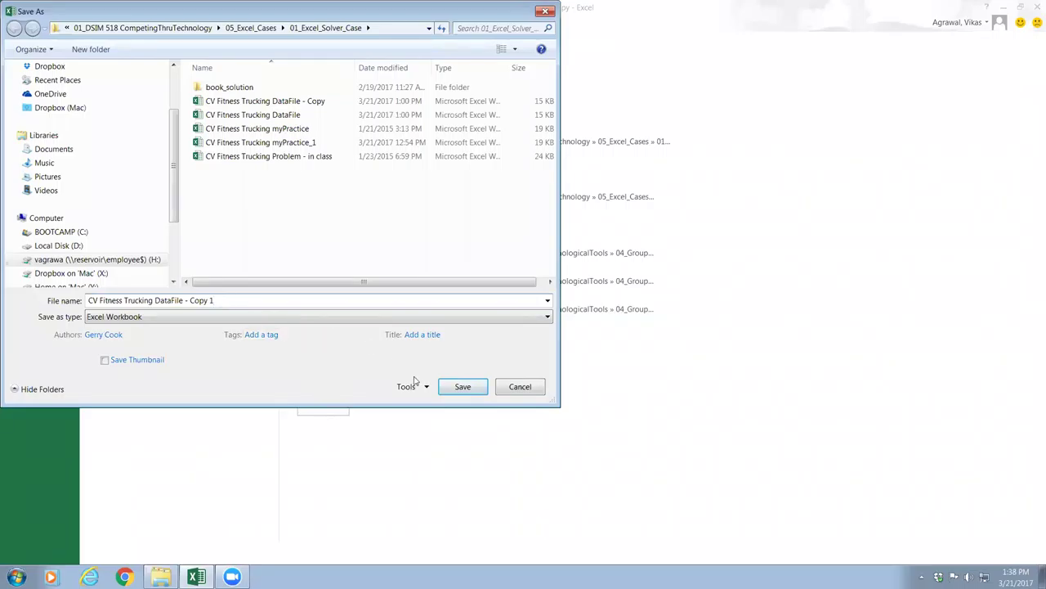
left_click(460, 387)
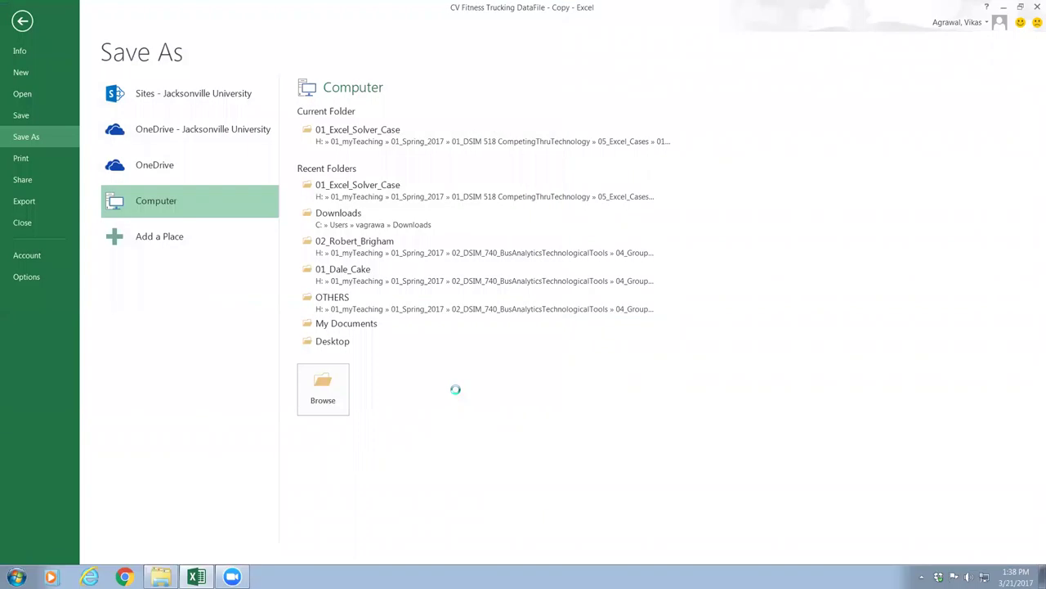
- Return to the Skeleton Worksheet showing the truck load model with its $17,398.00 total
scroll(456, 389, "right", 1)
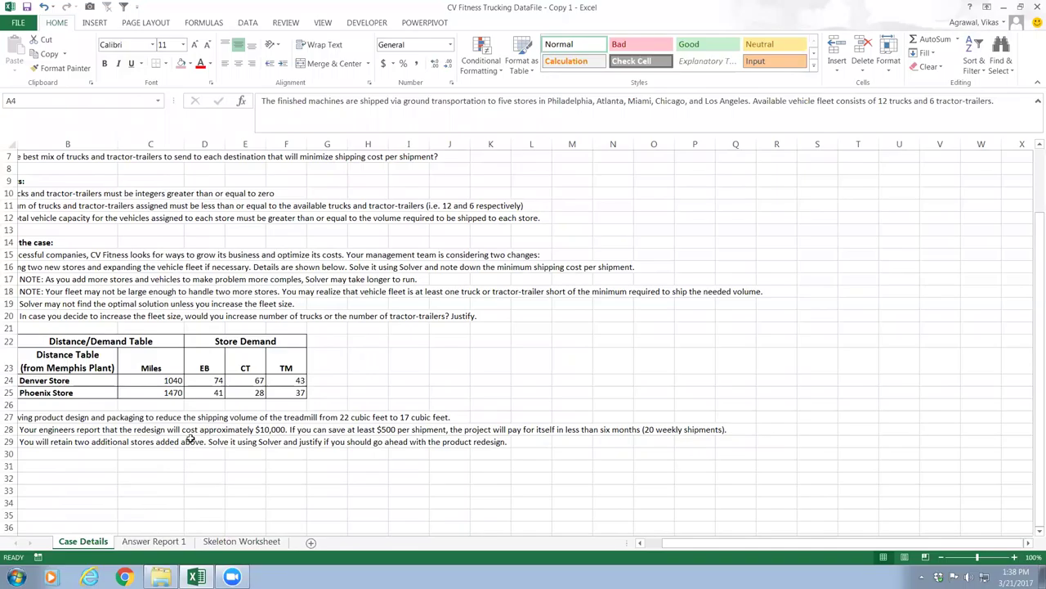
scroll(191, 438, "left", 1)
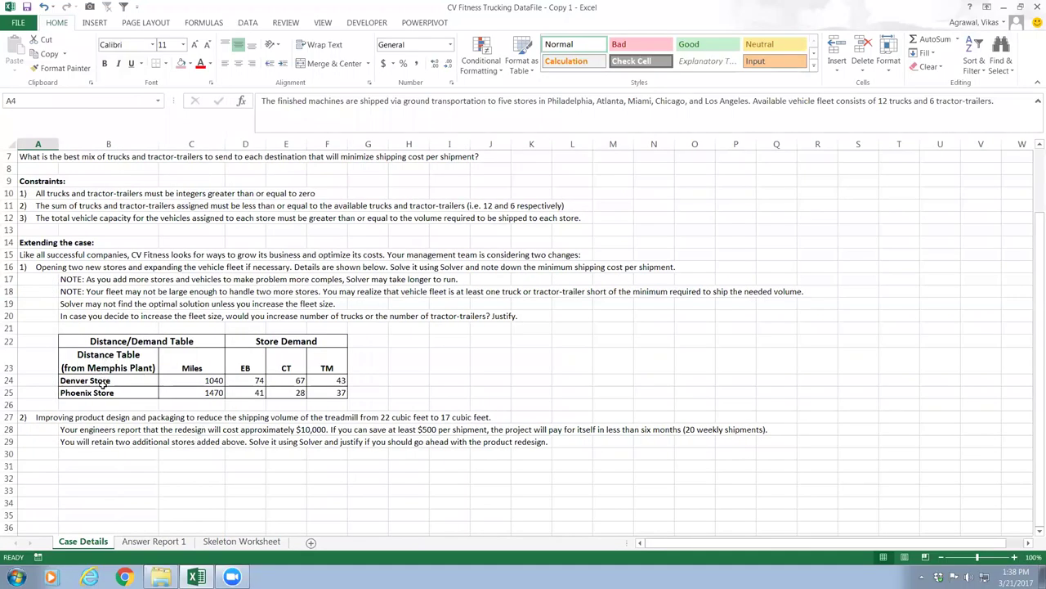
left_click(239, 539)
scroll(79, 431, "left", 1)
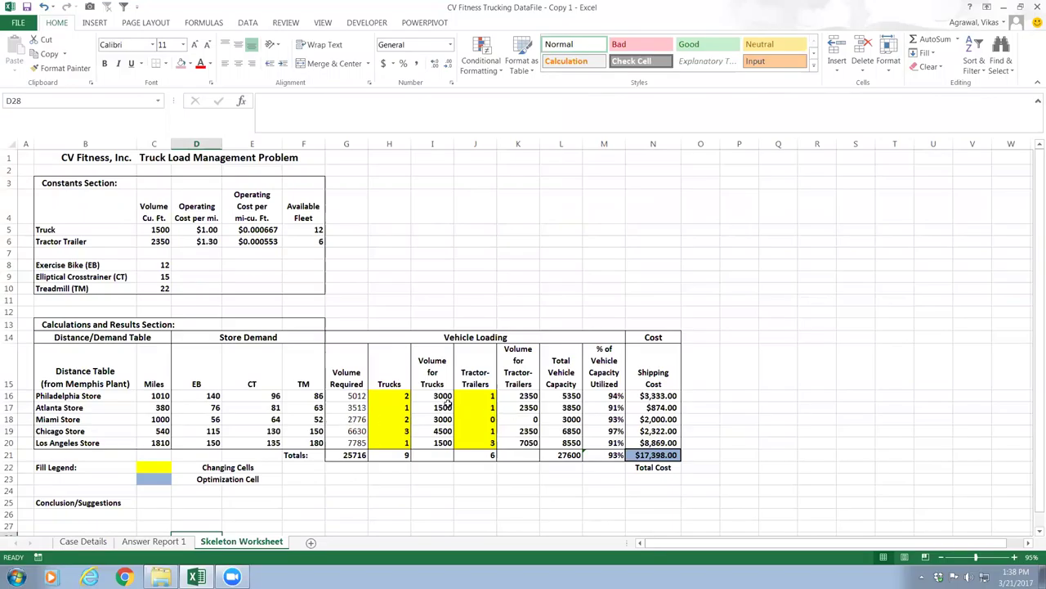
scroll(452, 403, "down", 1)
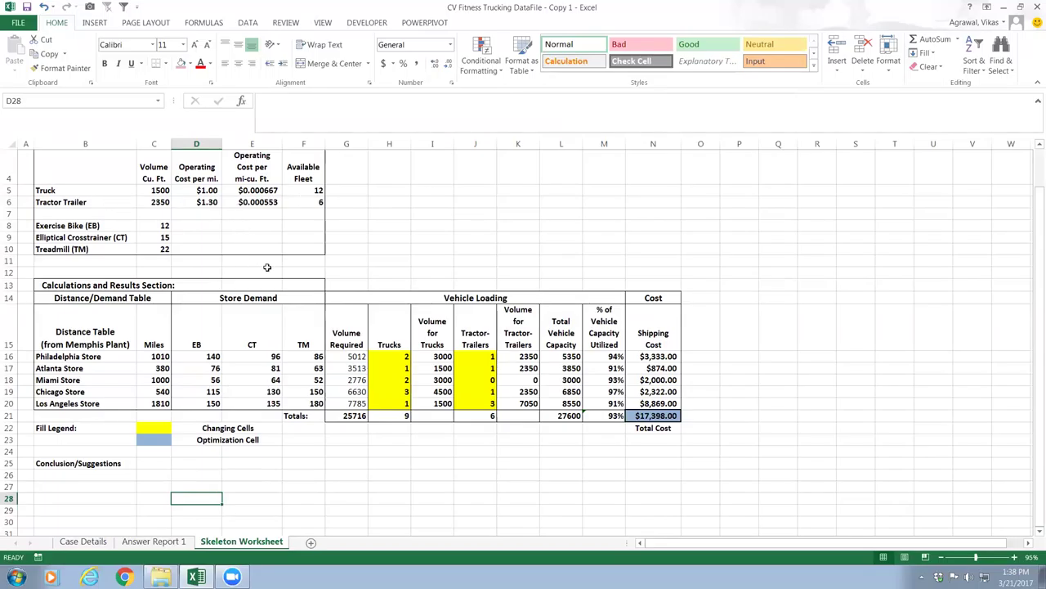
- Reduce the available fleet to 5 trucks in F5 and 3 tractor-trailers in F6
left_click(301, 192)
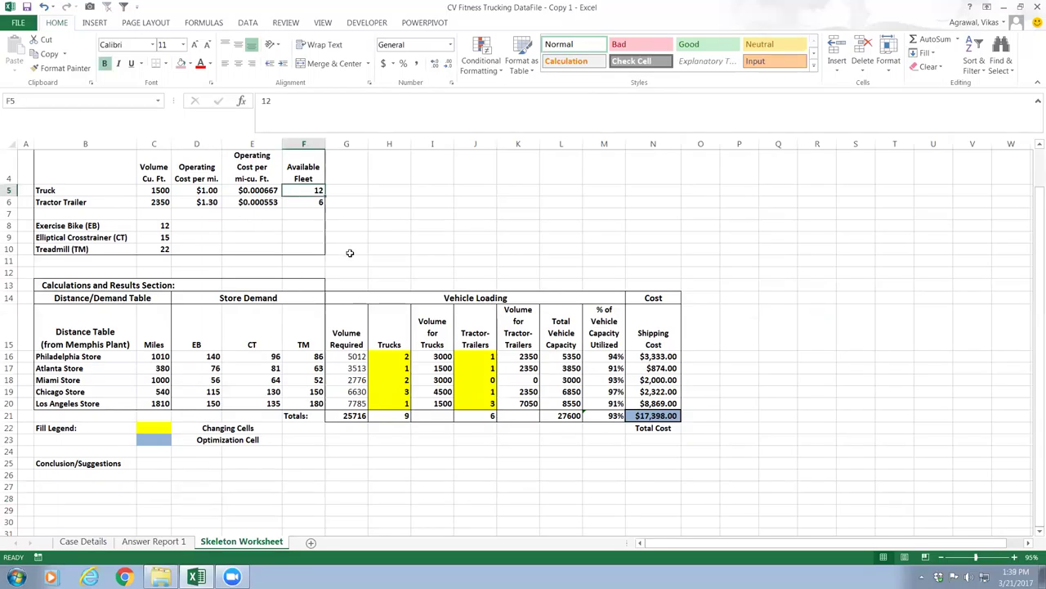
type("5")
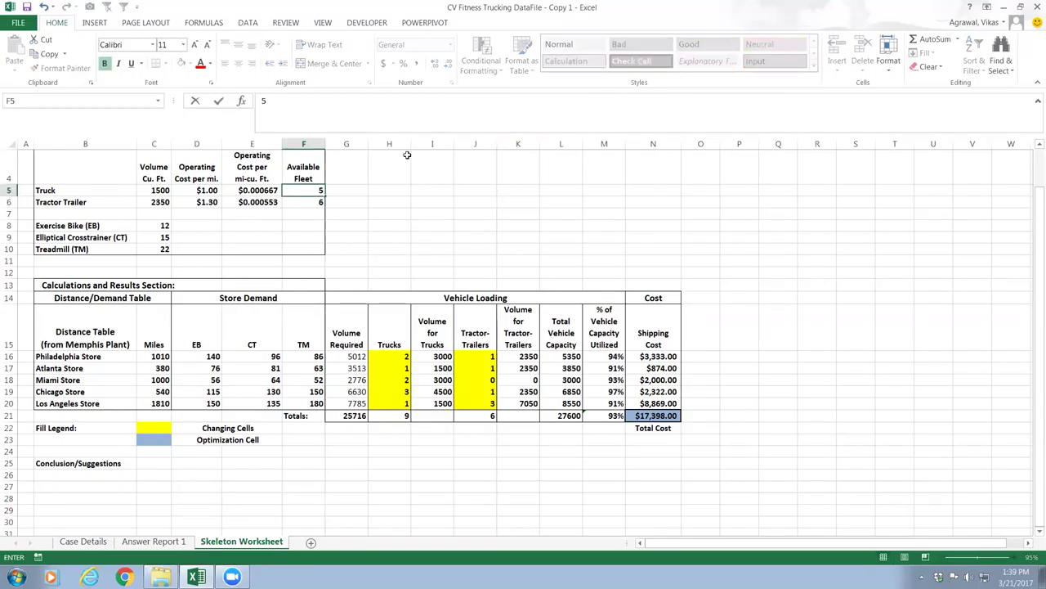
left_click(406, 213)
left_click(307, 202)
key("ctrl+b")
type("3")
left_click(374, 200)
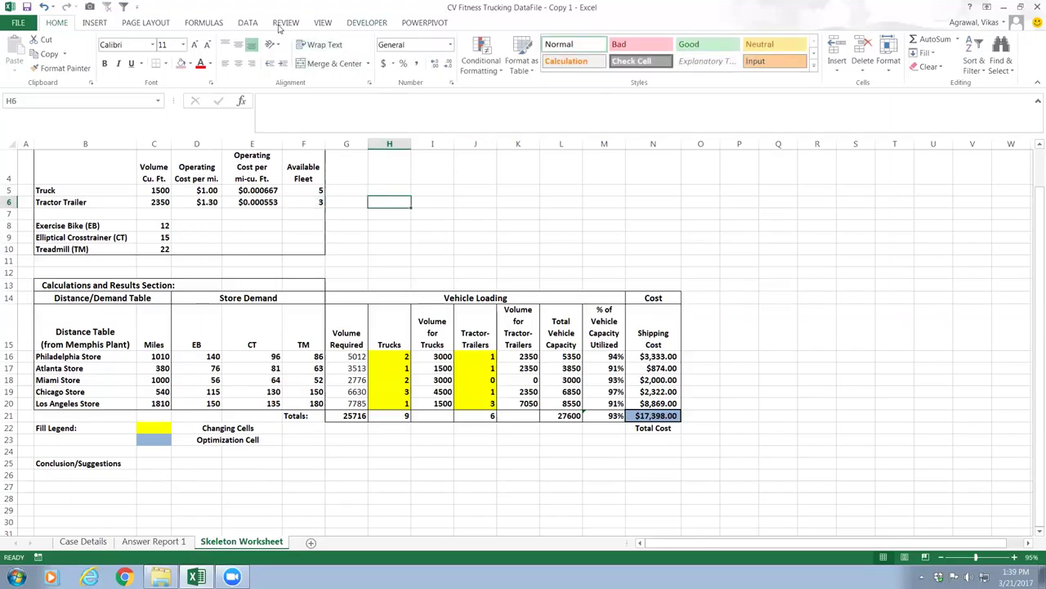
- Run Solver on the reduced fleet and dismiss the no-feasible-solution result
left_click(247, 22)
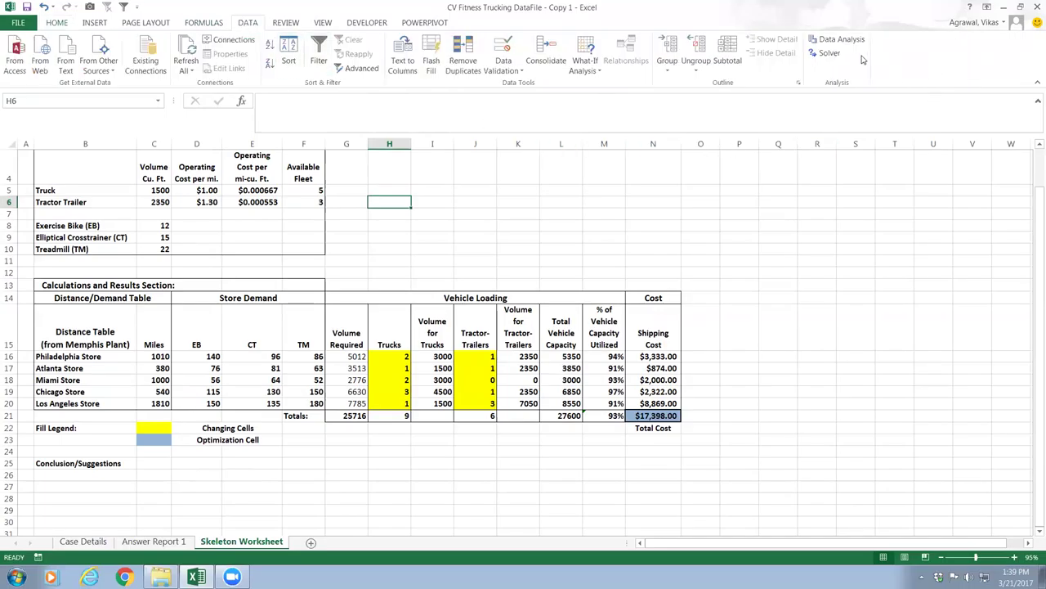
left_click(827, 53)
left_click(501, 377)
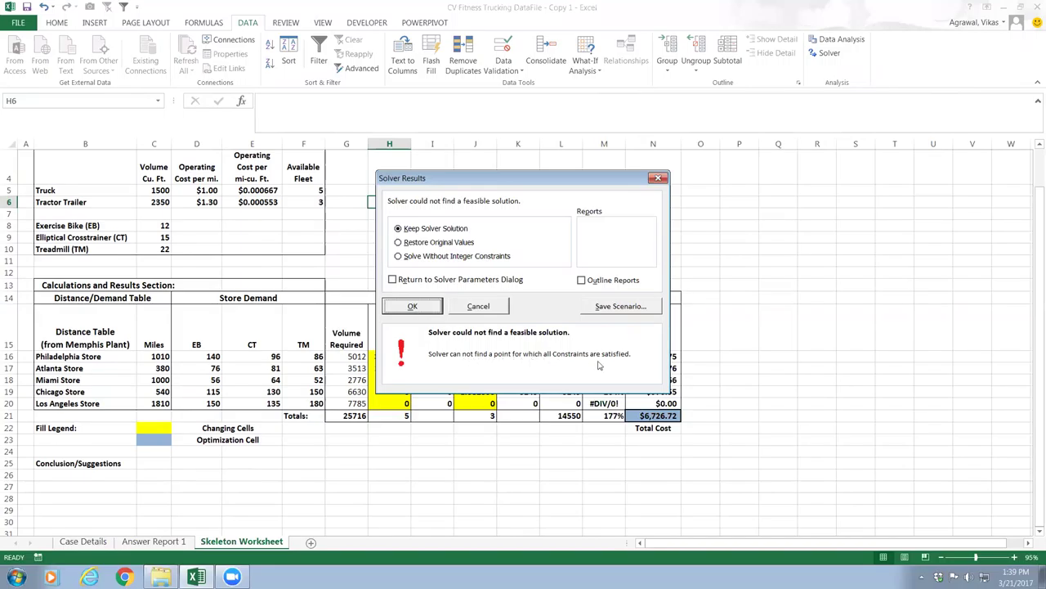
left_click(659, 178)
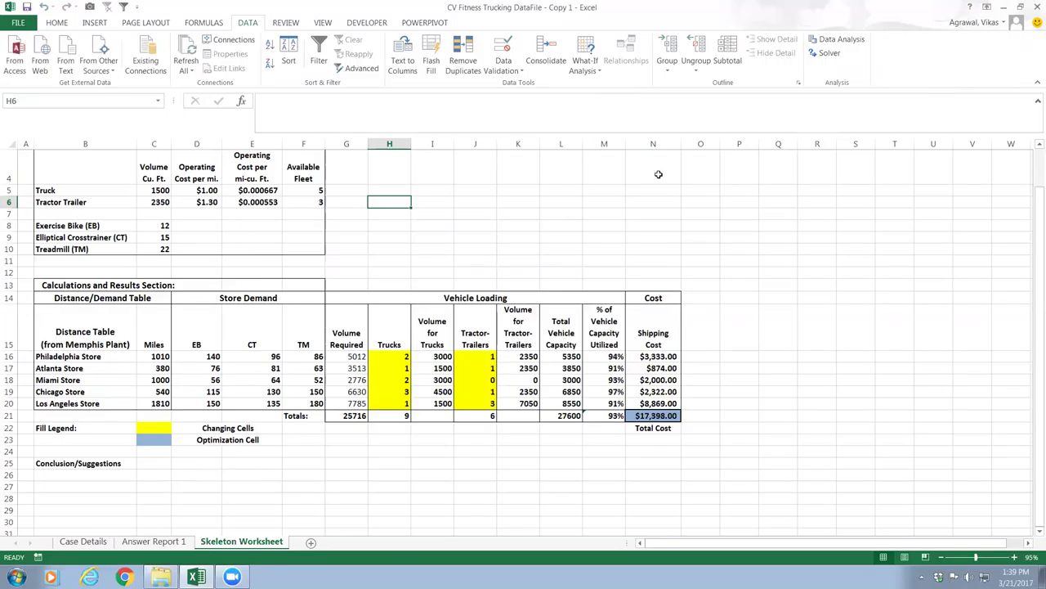
- Restore F5 to 12 trucks and F6 to 6 tractor-trailers, then glance at Answer Report 1
left_click(305, 191)
type("12")
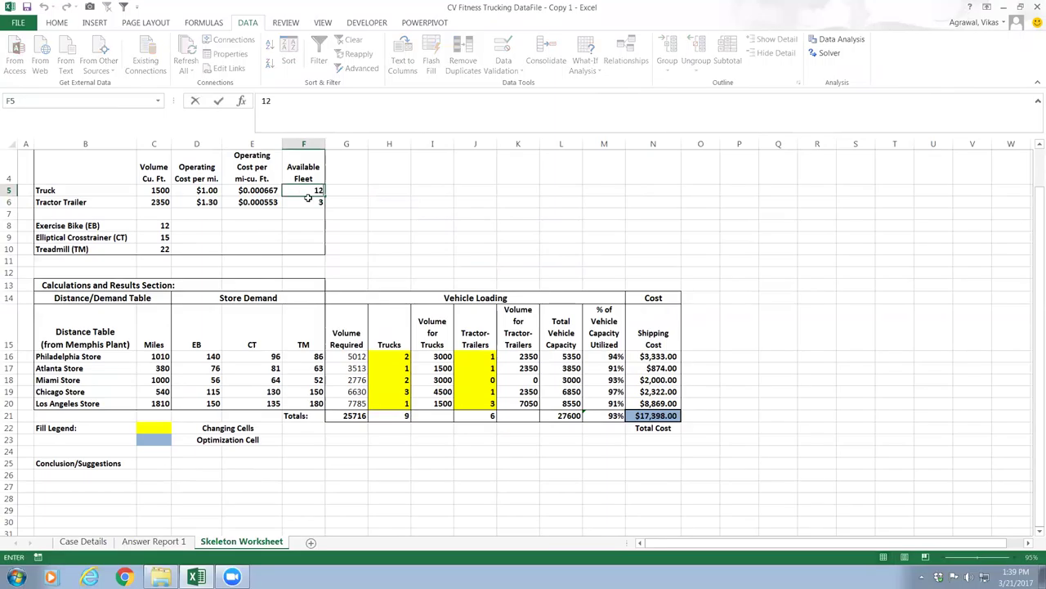
key("Return")
type("6")
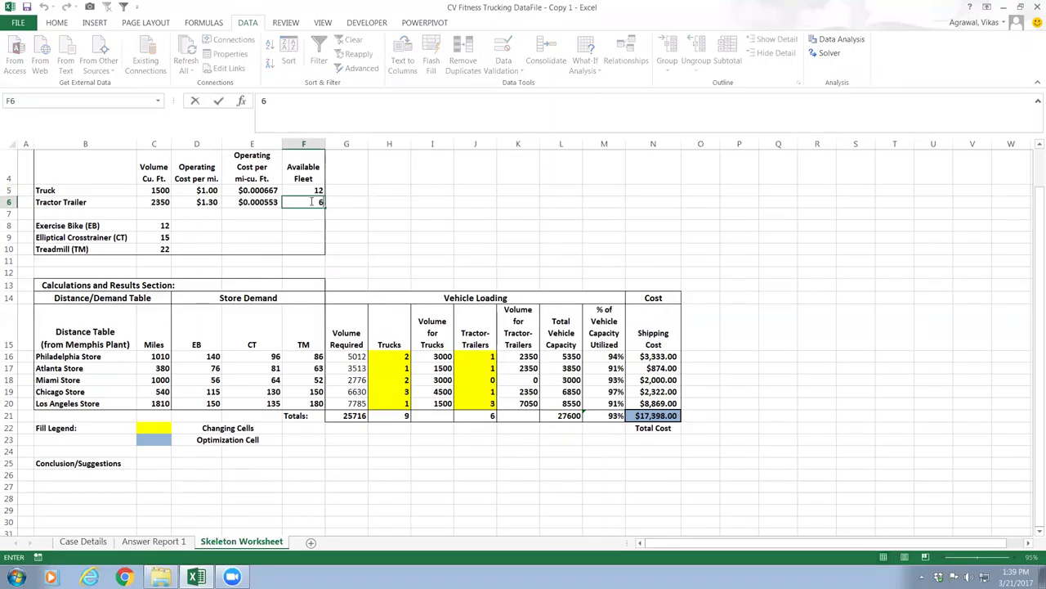
key("Return")
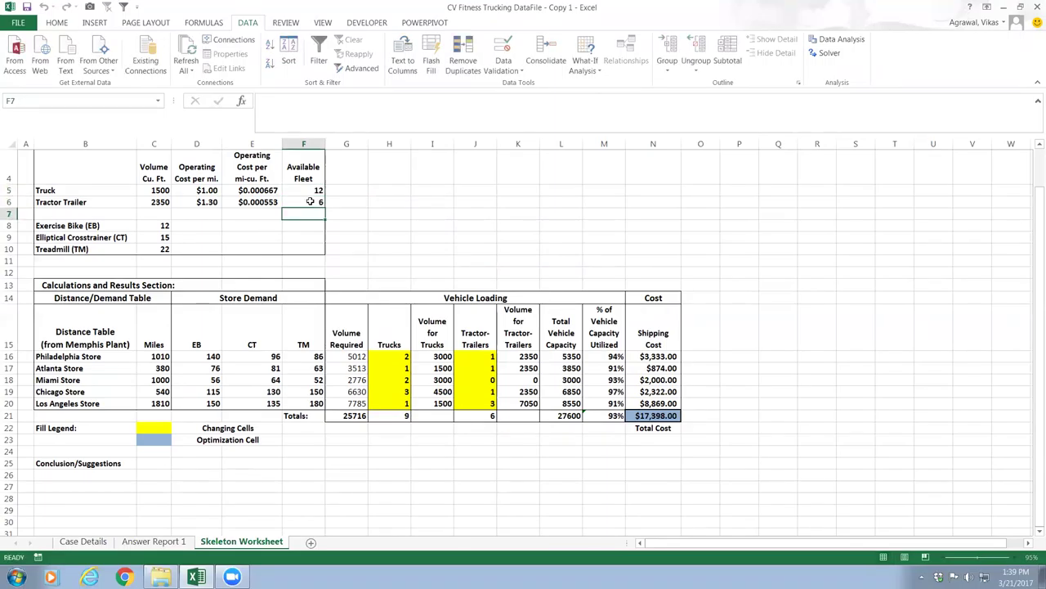
left_click(136, 545)
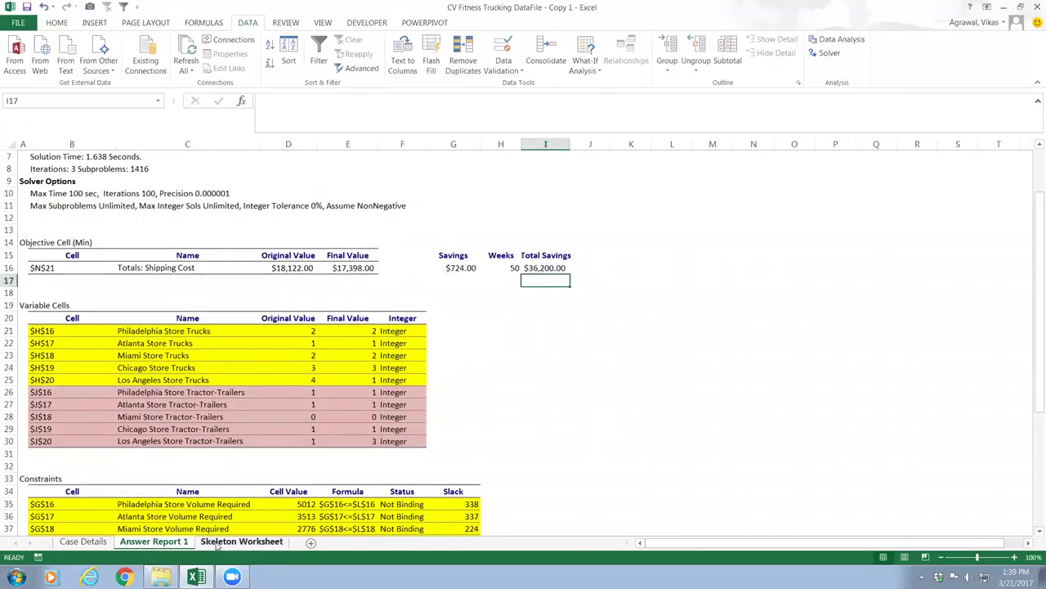
left_click(218, 543)
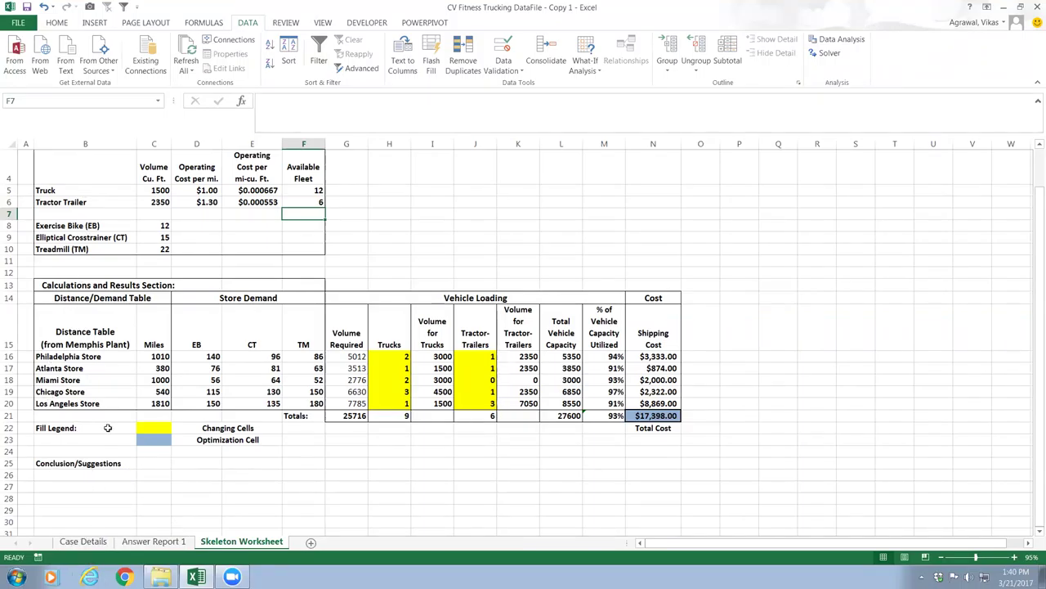
- Save another copy as 'CV Fitness Trucking DataFile - Copy 2' in the current case folder
left_click(17, 22)
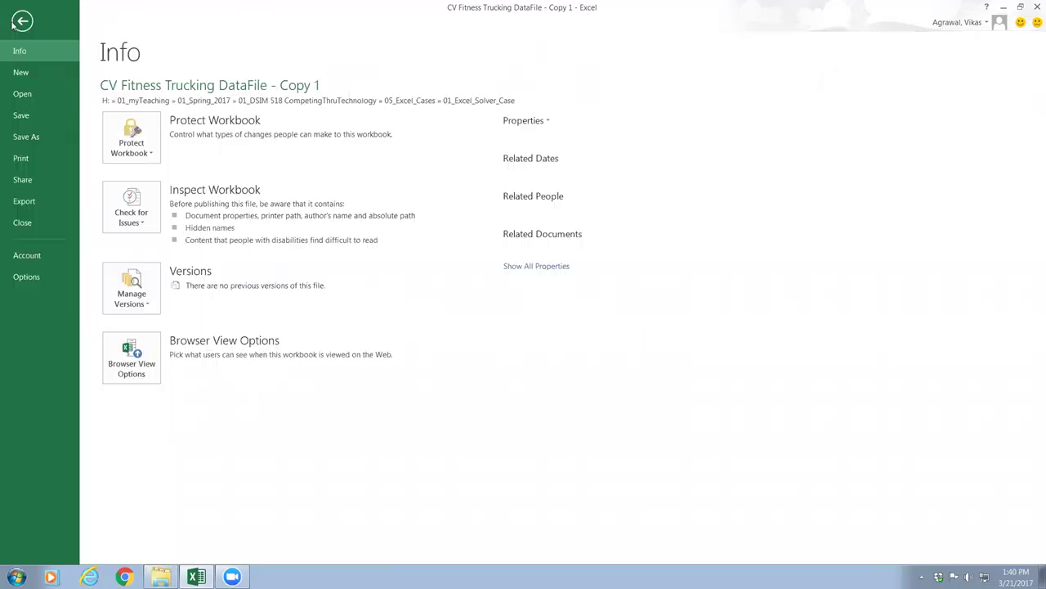
left_click(25, 140)
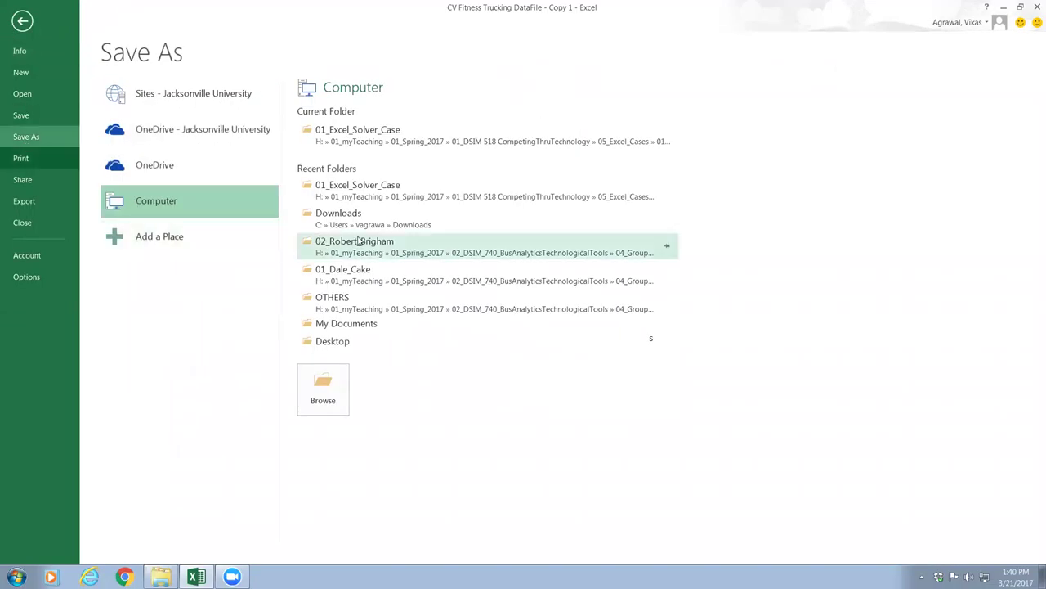
left_click(365, 135)
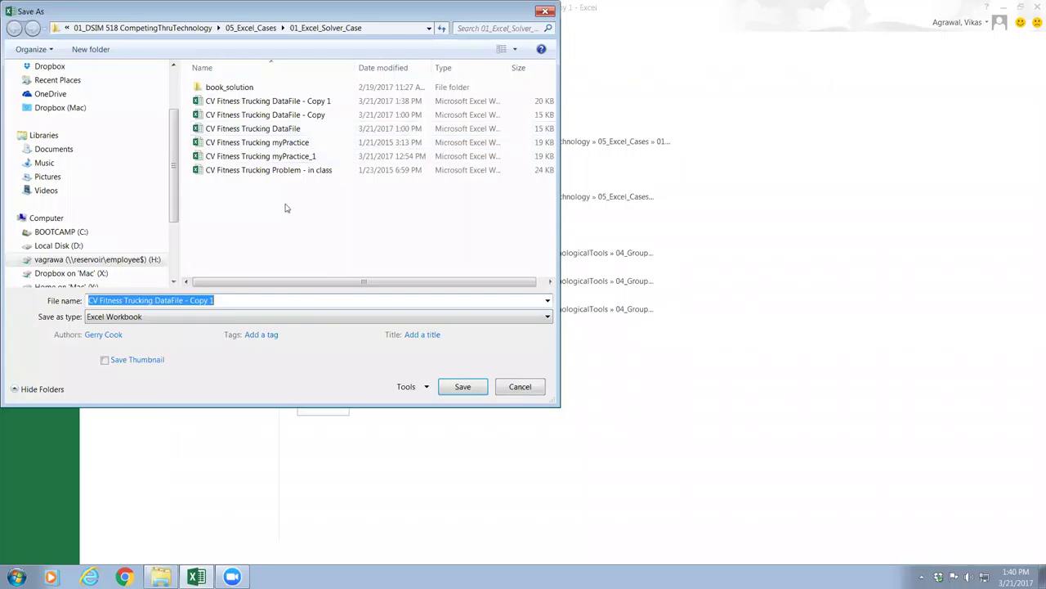
left_click(231, 301)
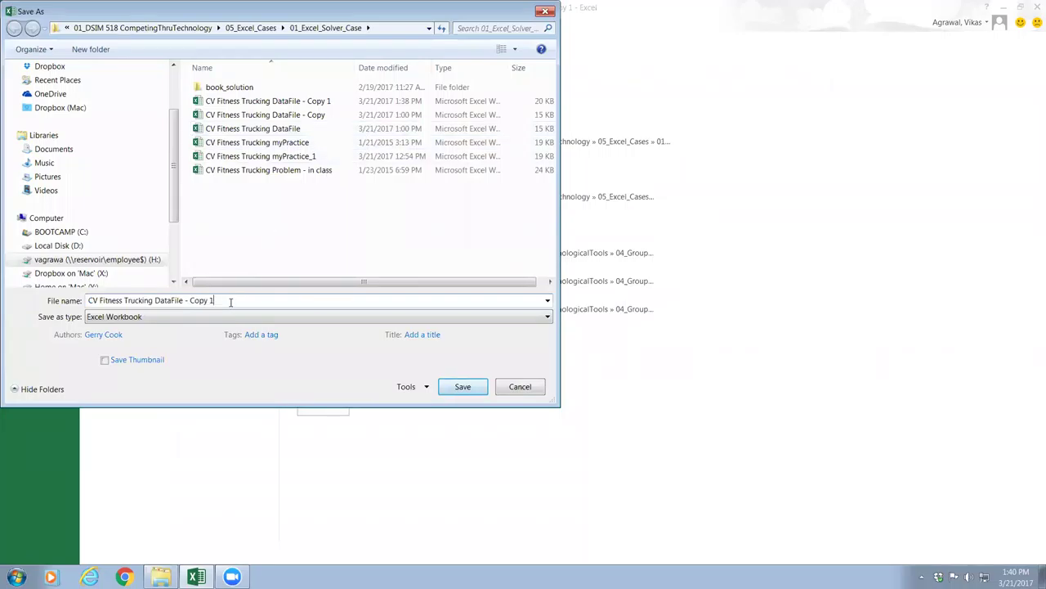
key("BackSpace")
type("2")
left_click(460, 386)
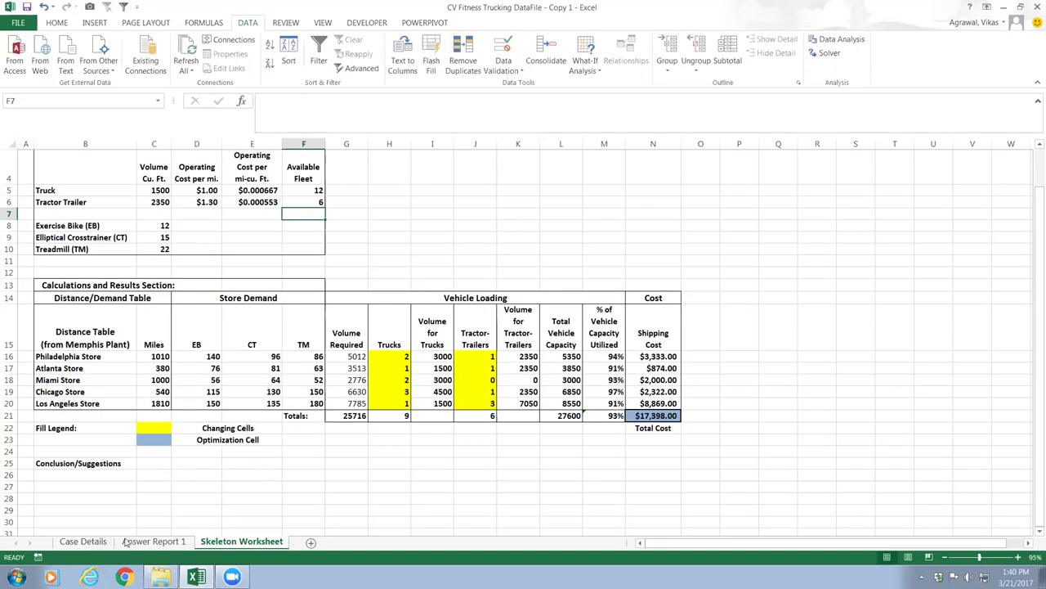
- Check the treadmill volume 22 in Skeleton Worksheet C10, then view Case Details from the top
left_click(85, 542)
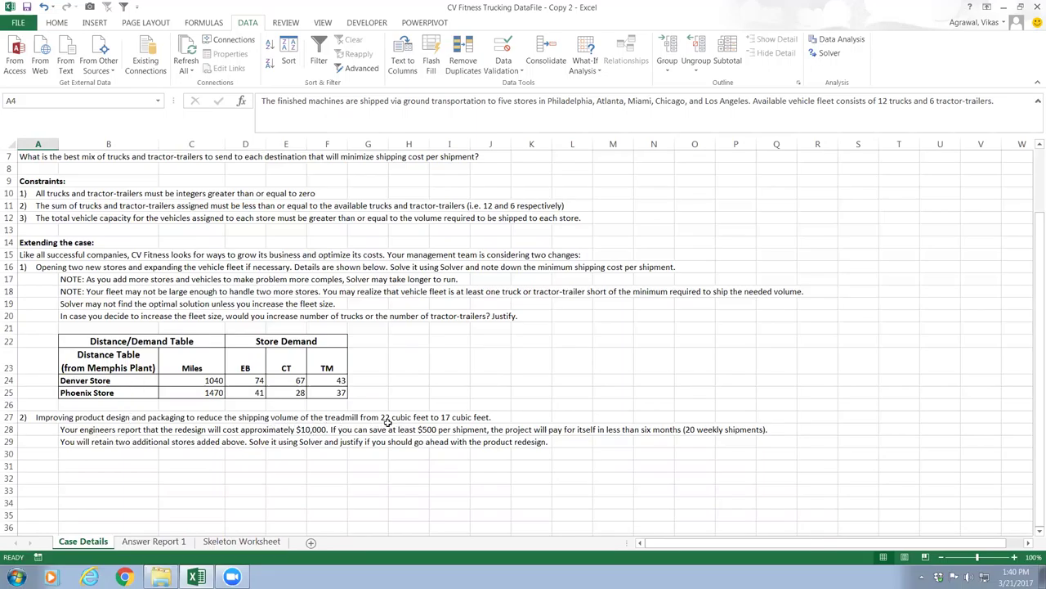
left_click(227, 543)
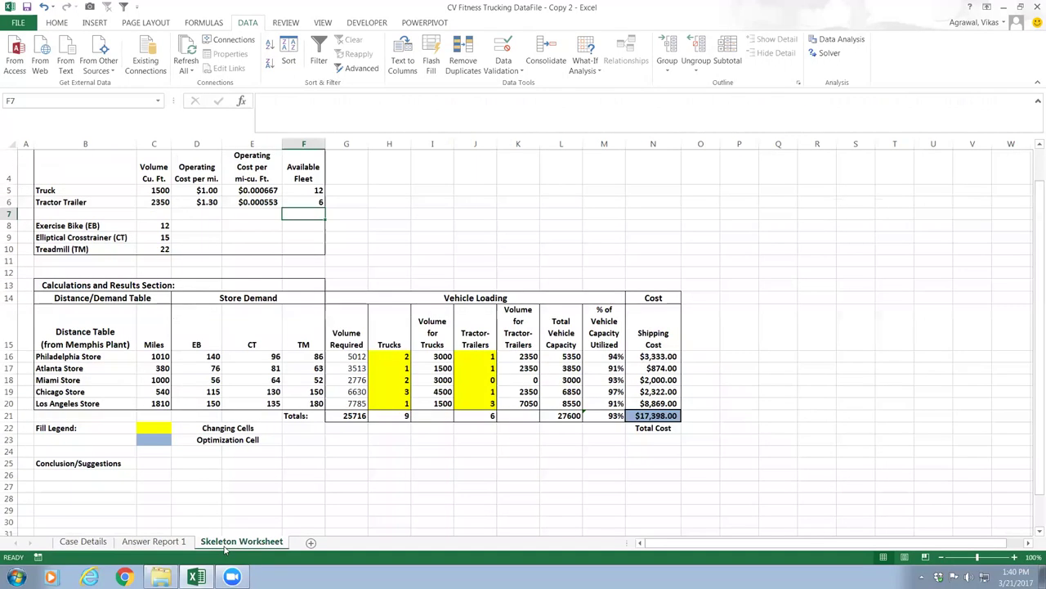
left_click(153, 251)
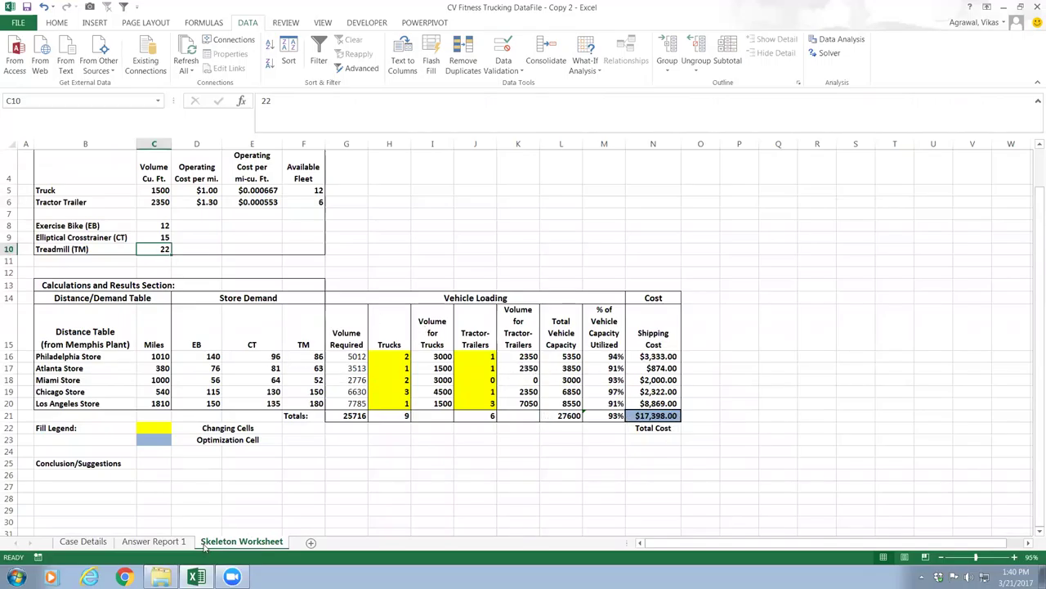
left_click(84, 543)
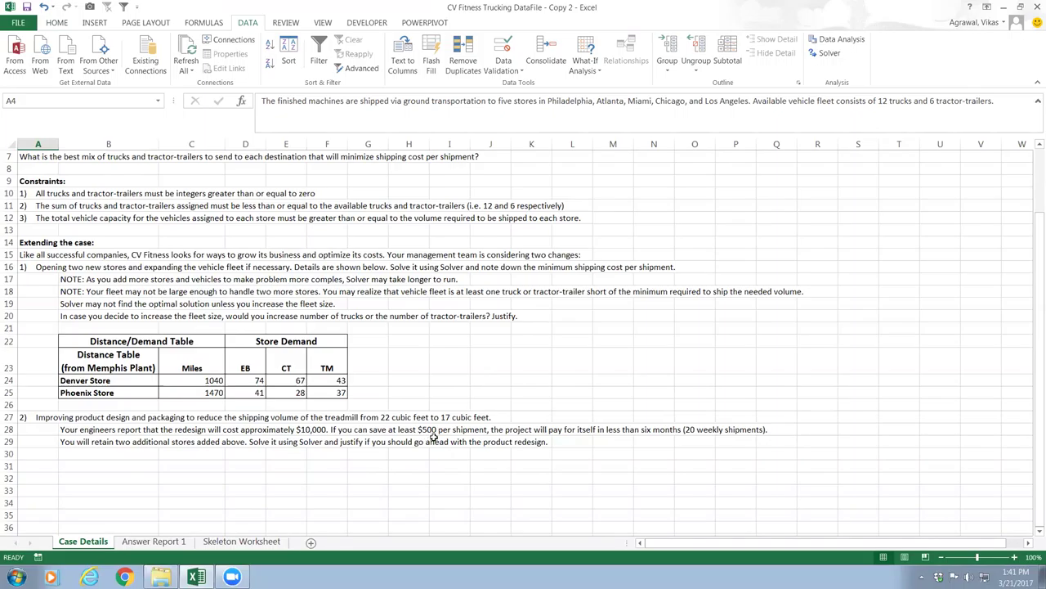
scroll(434, 441, "up", 2)
scroll(423, 473, "right", 3)
scroll(422, 473, "left", 3)
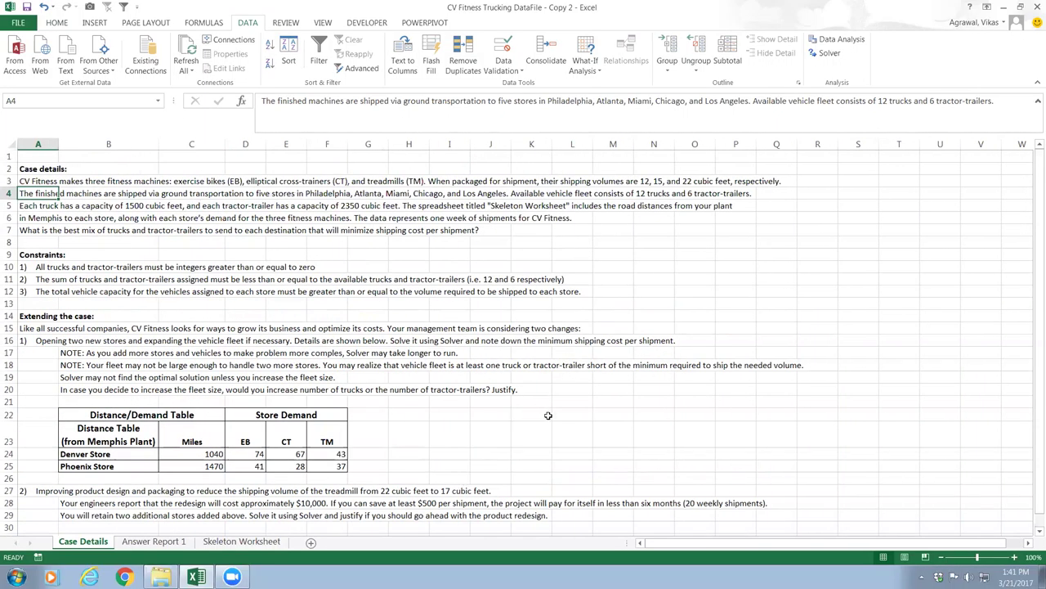